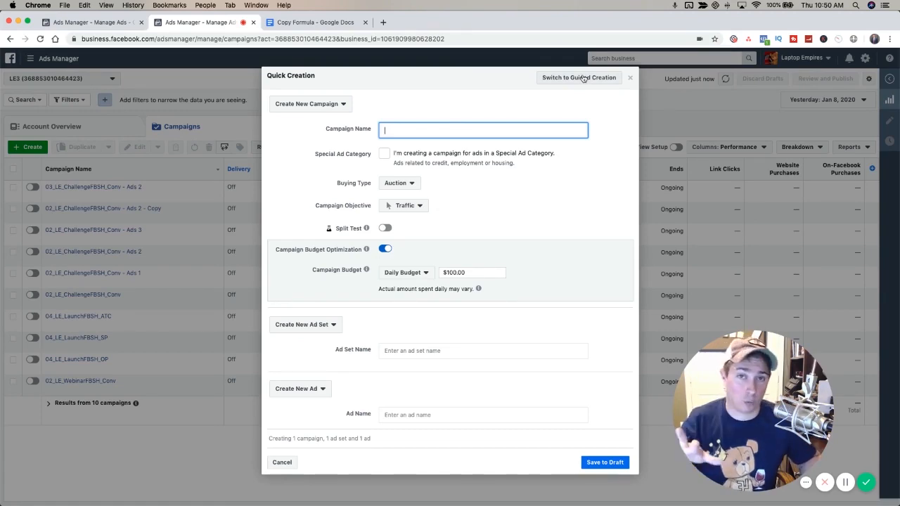
Switch to guided campaign creation and start over instead of continuing the saved Traffic draft.
{"action": "left_click", "coordinate": [582, 77]}
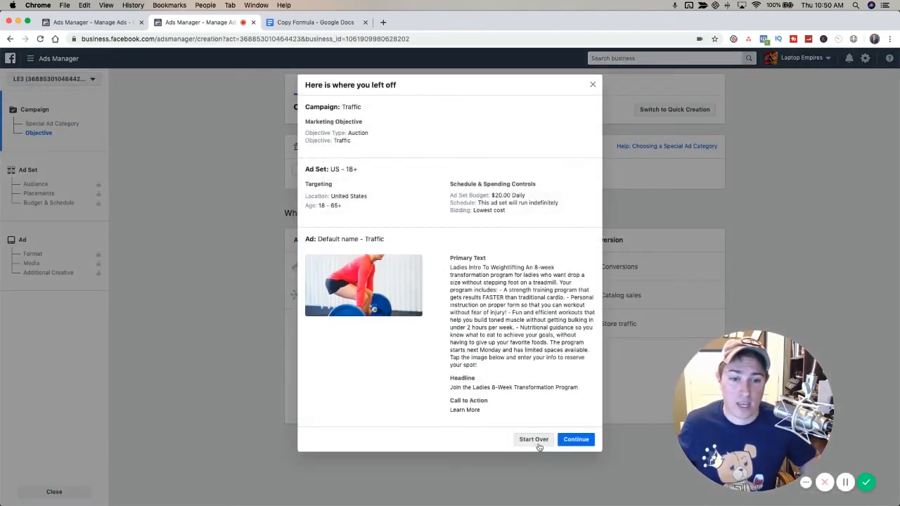
{"action": "left_click", "coordinate": [536, 441]}
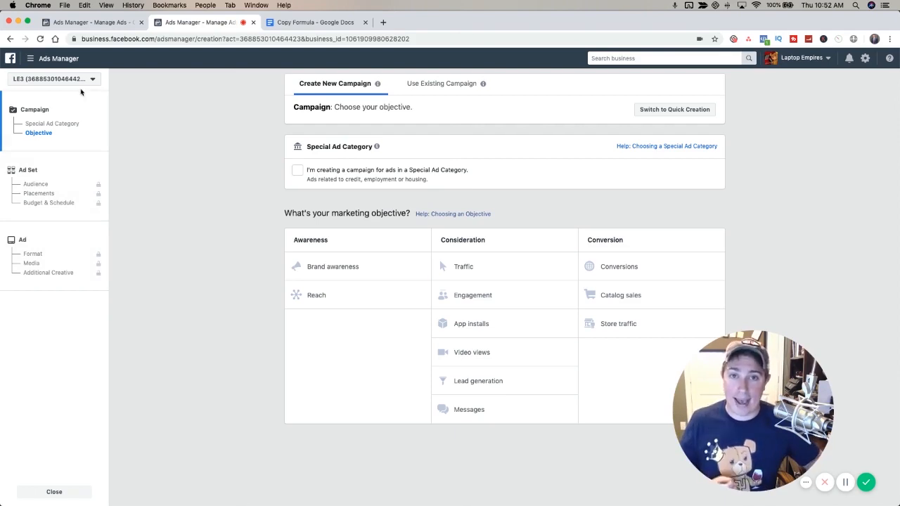
Go to the existing ad 03_SMM_image2_copy3 in the other Ads Manager tab and expand its preview.
{"action": "left_click", "coordinate": [86, 24]}
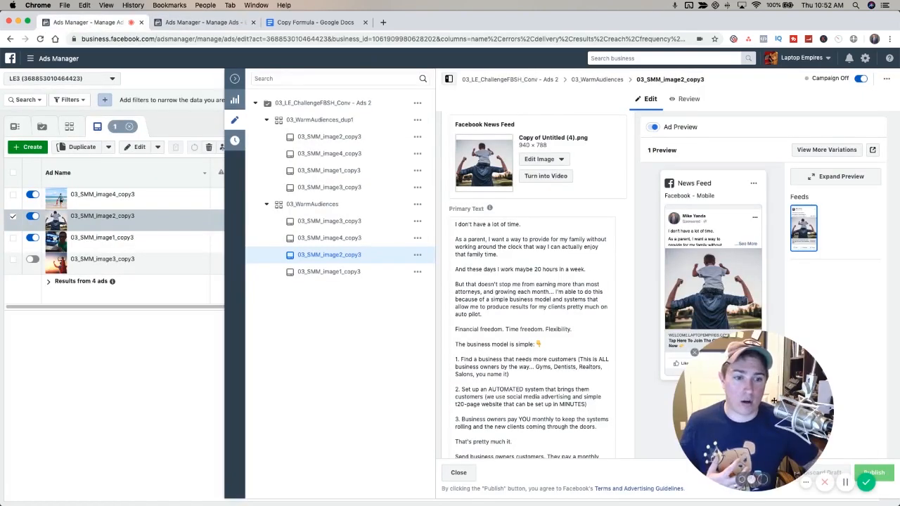
{"action": "scroll", "coordinate": [532, 394], "scroll_direction": "down", "scroll_amount": 4}
{"action": "left_click_drag", "start_coordinate": [774, 438], "coordinate": [243, 448]}
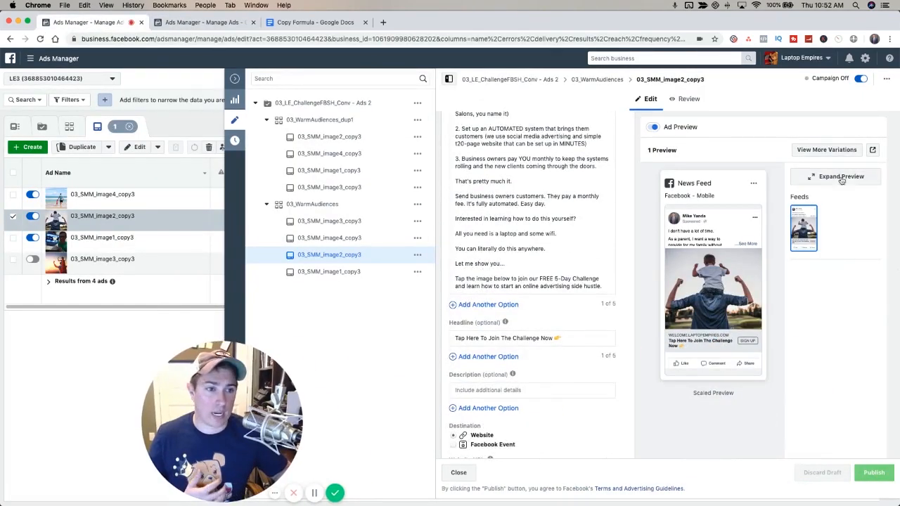
{"action": "scroll", "coordinate": [561, 336], "scroll_direction": "up", "scroll_amount": 5}
{"action": "scroll", "coordinate": [561, 335], "scroll_direction": "up", "scroll_amount": 2}
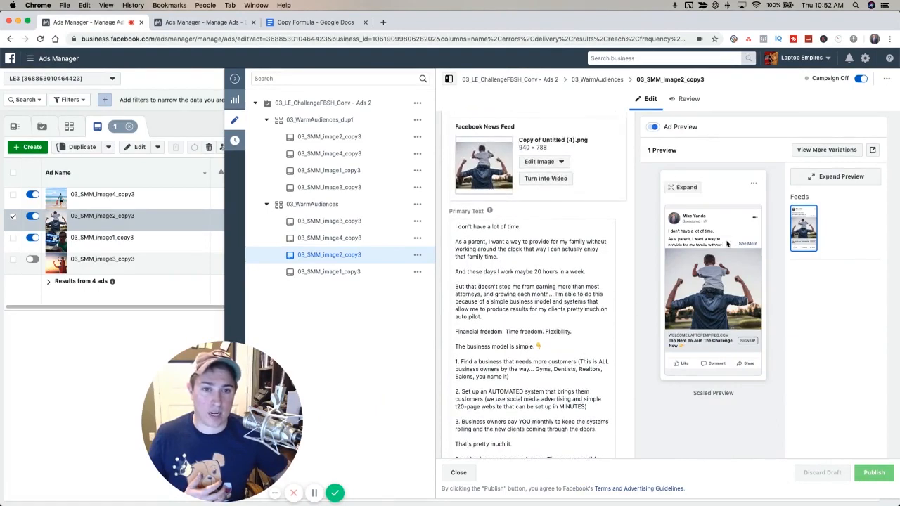
{"action": "left_click", "coordinate": [841, 177]}
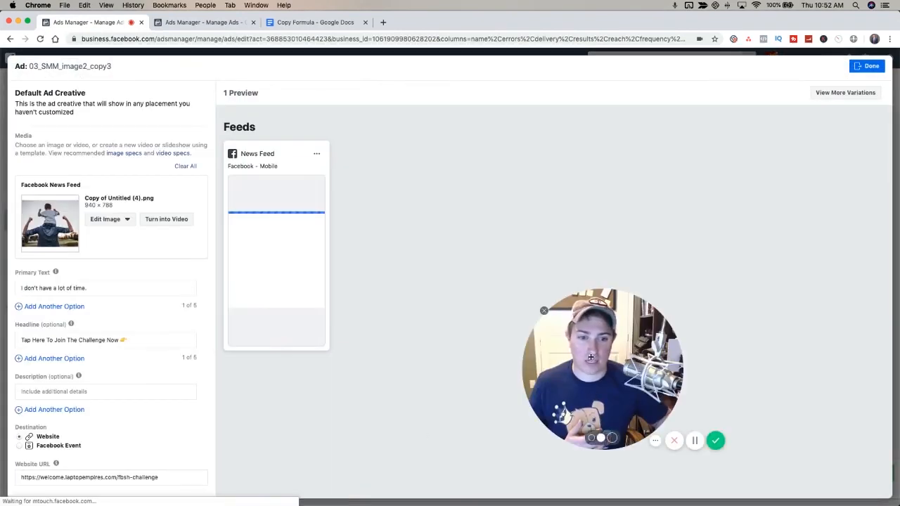
{"action": "left_click_drag", "start_coordinate": [669, 375], "coordinate": [661, 273]}
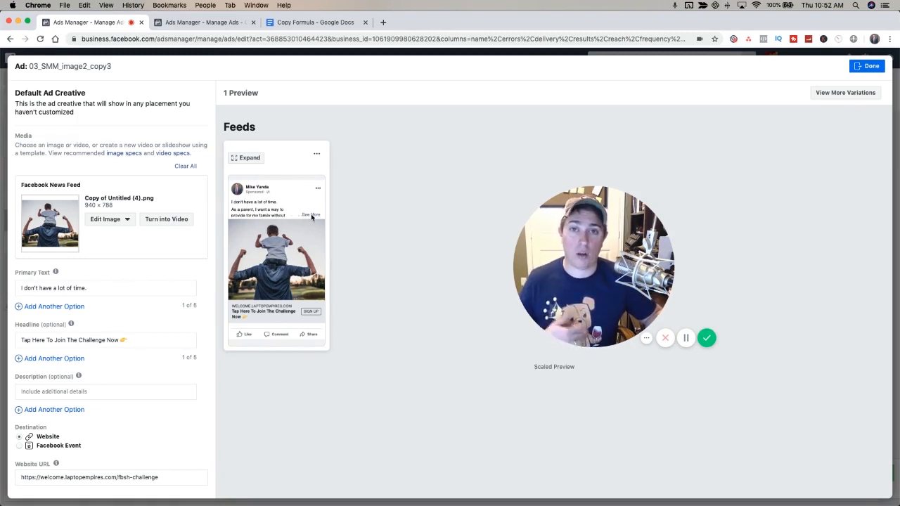
Examine the example ad's settings and read through its full primary text.
{"action": "scroll", "coordinate": [128, 343], "scroll_direction": "down", "scroll_amount": 3}
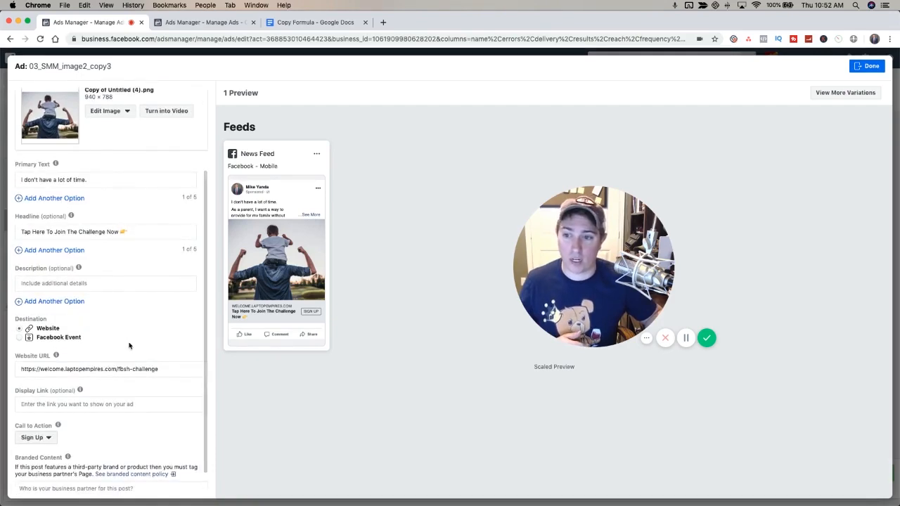
{"action": "left_click", "coordinate": [99, 179]}
{"action": "scroll", "coordinate": [116, 269], "scroll_direction": "down", "scroll_amount": 2}
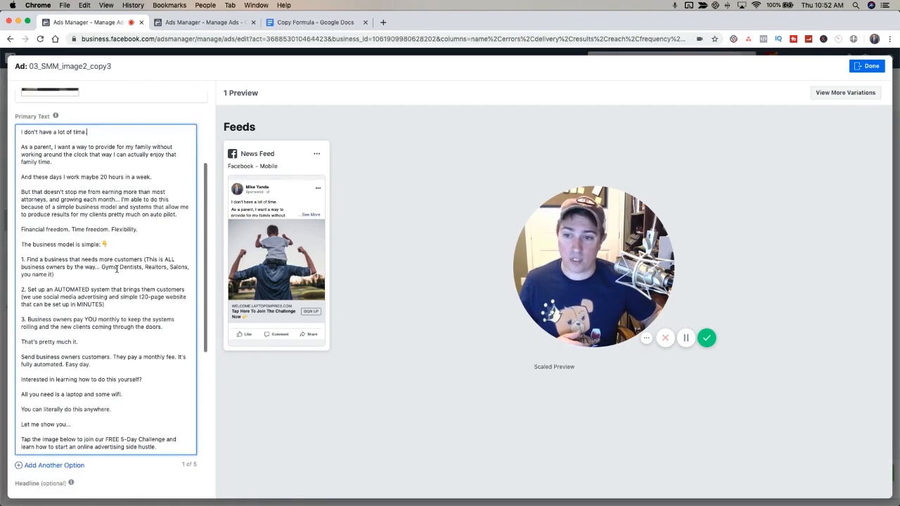
{"action": "scroll", "coordinate": [116, 268], "scroll_direction": "down", "scroll_amount": 2}
{"action": "scroll", "coordinate": [116, 267], "scroll_direction": "up", "scroll_amount": 3}
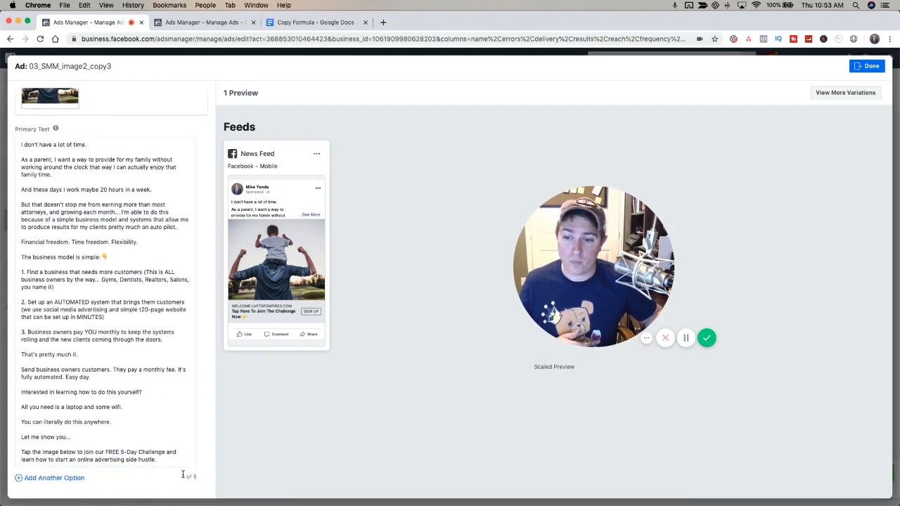
{"action": "left_click_drag", "start_coordinate": [176, 461], "coordinate": [15, 146]}
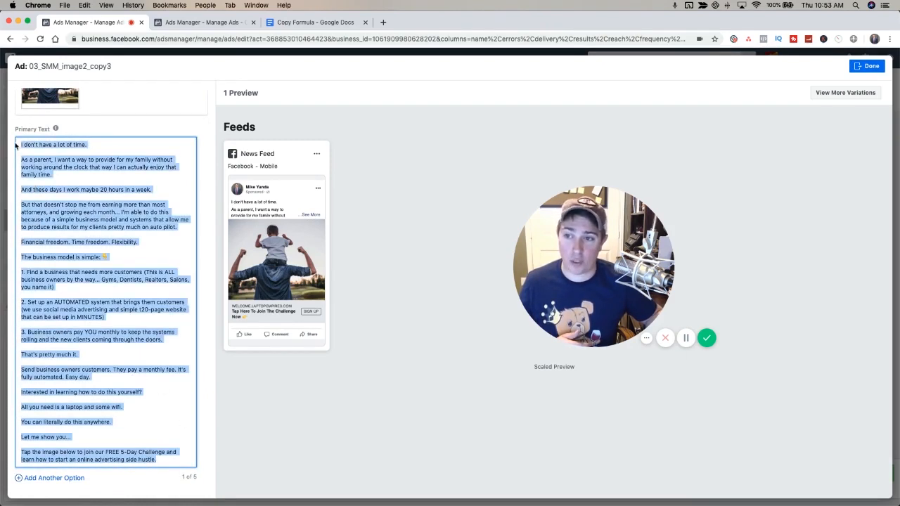
{"action": "left_click", "coordinate": [158, 190]}
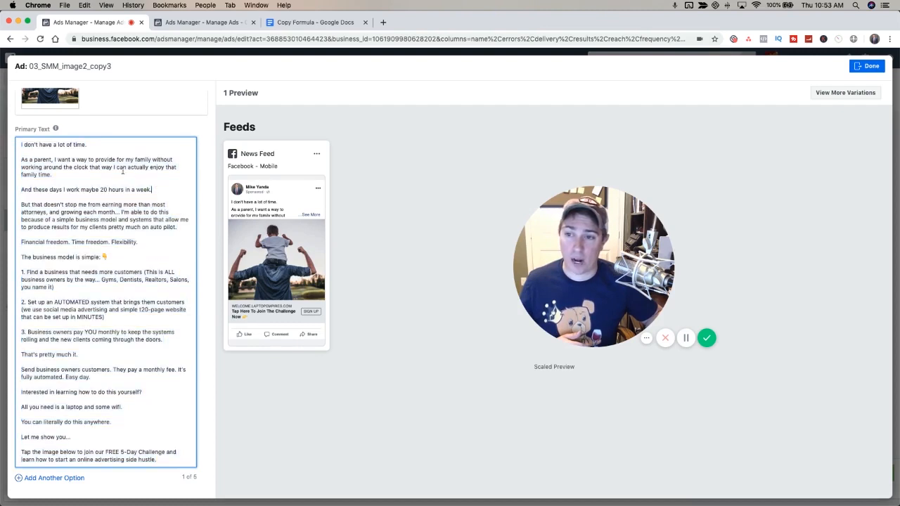
{"action": "scroll", "coordinate": [176, 185], "scroll_direction": "up", "scroll_amount": 1}
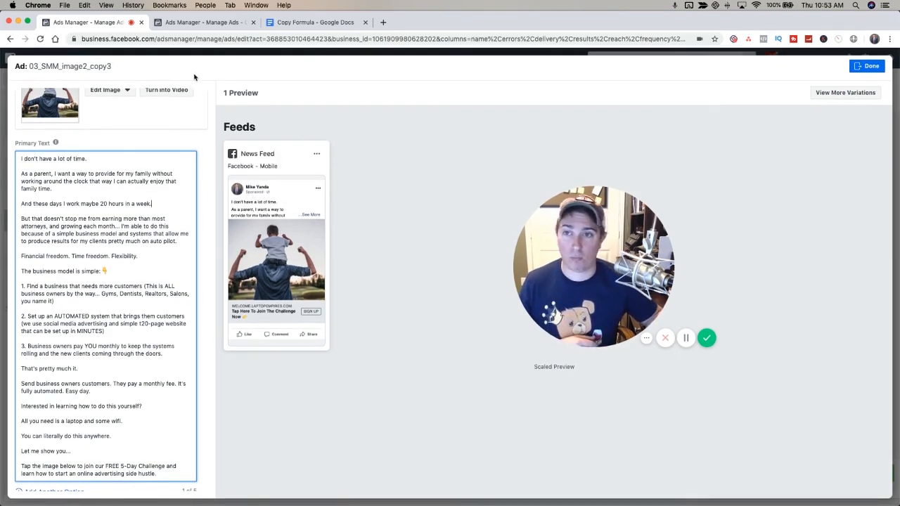
Return to the new campaign setup and choose Conversions as the marketing objective.
{"action": "left_click", "coordinate": [225, 23]}
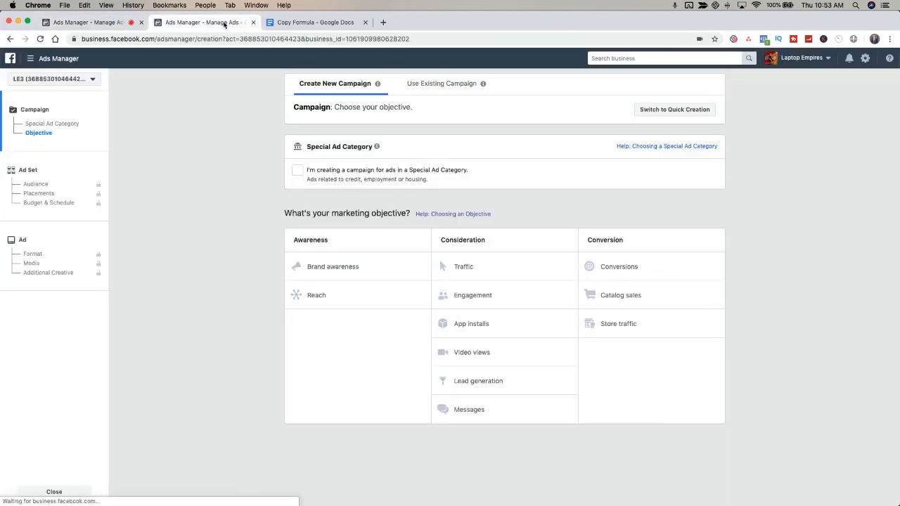
{"action": "left_click_drag", "start_coordinate": [642, 280], "coordinate": [10, 502]}
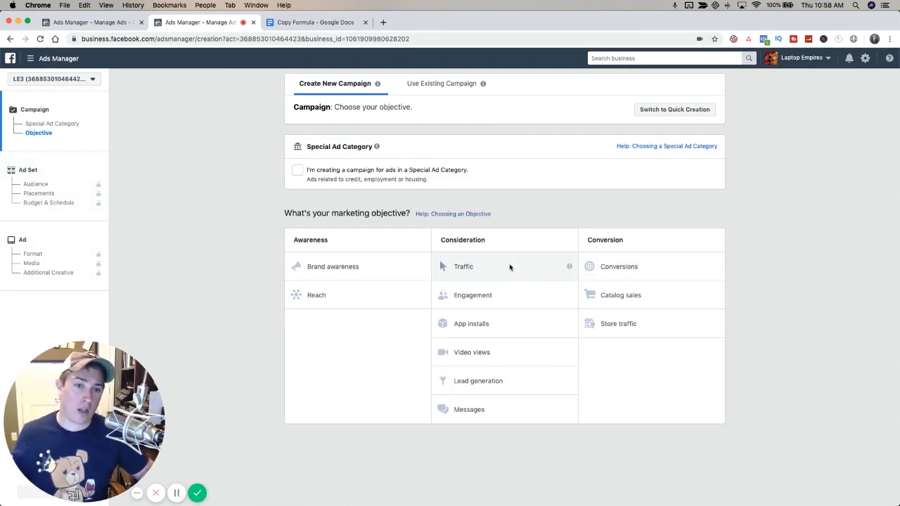
{"action": "left_click", "coordinate": [646, 272]}
{"action": "scroll", "coordinate": [513, 443], "scroll_direction": "up", "scroll_amount": 3}
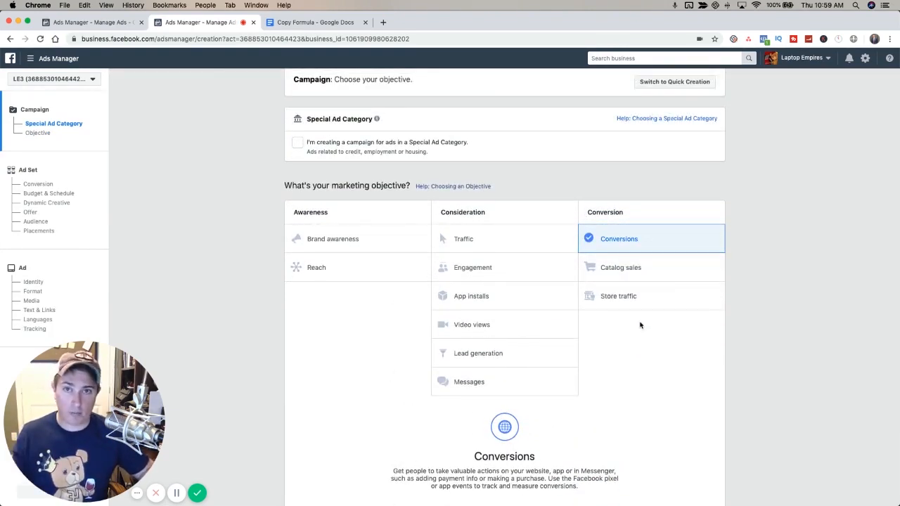
Set the campaign's daily budget to $25.
{"action": "scroll", "coordinate": [640, 368], "scroll_direction": "down", "scroll_amount": 5}
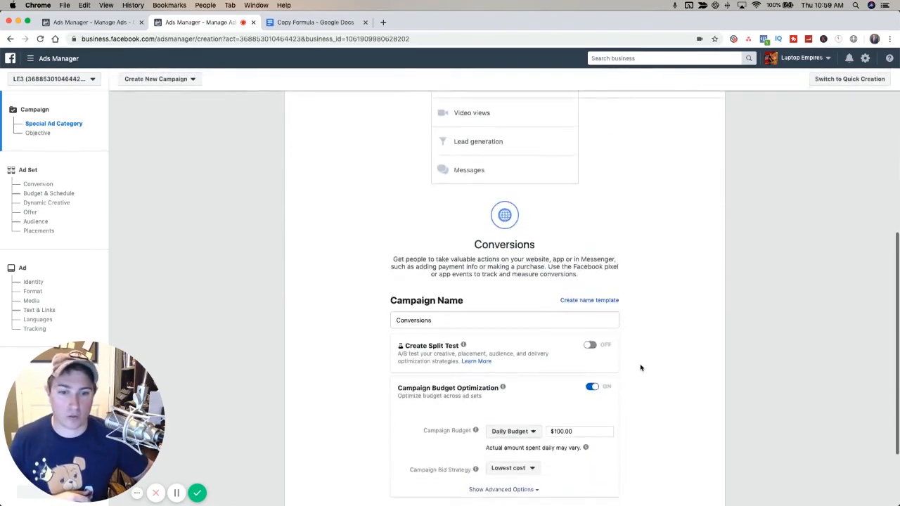
{"action": "scroll", "coordinate": [640, 366], "scroll_direction": "down", "scroll_amount": 2}
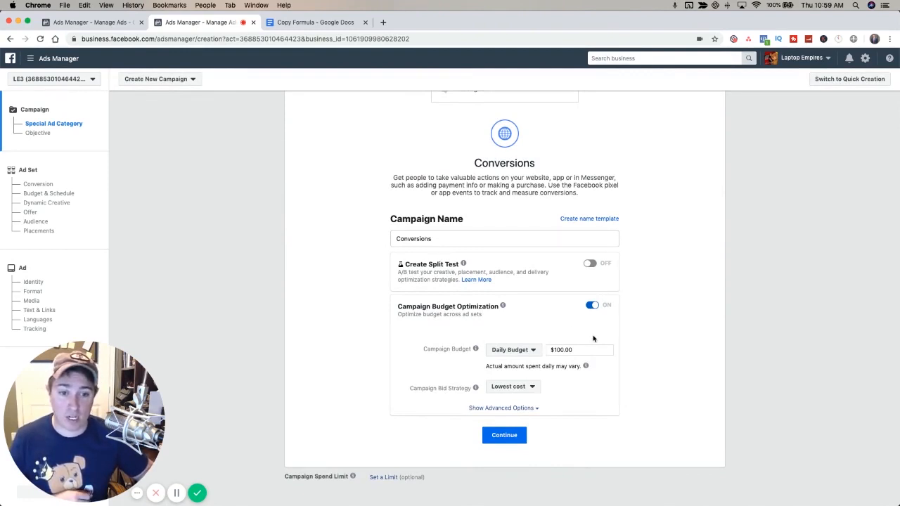
{"action": "left_click", "coordinate": [553, 349]}
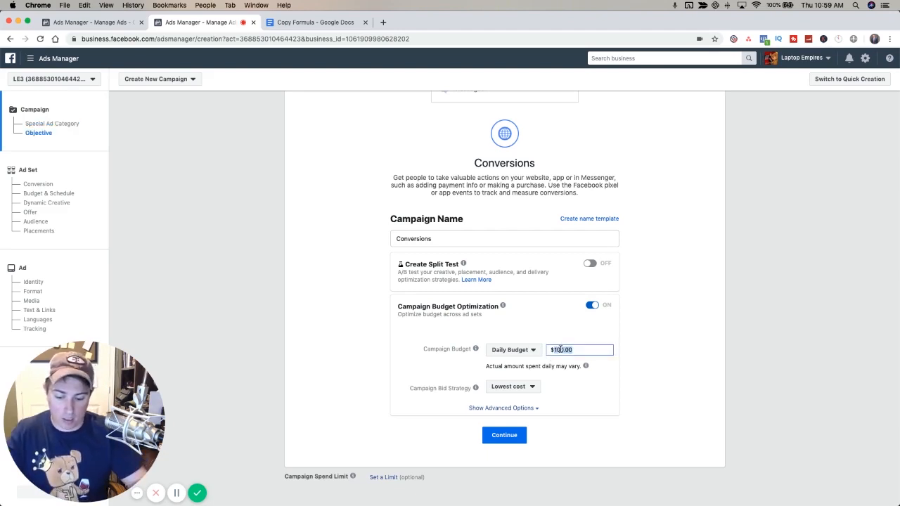
{"action": "type", "text": "25"}
{"action": "left_click", "coordinate": [598, 394]}
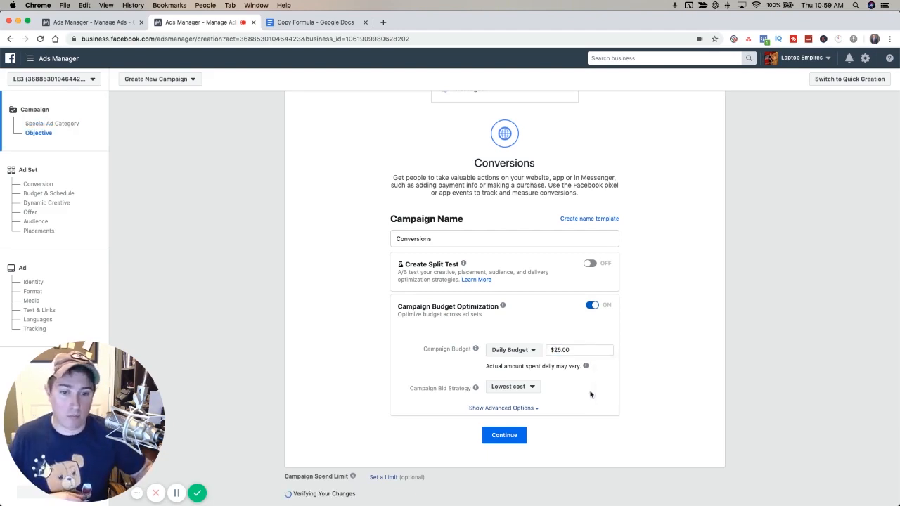
Keep Lowest cost as the campaign bid strategy and show the advanced budget options.
{"action": "left_click", "coordinate": [532, 387]}
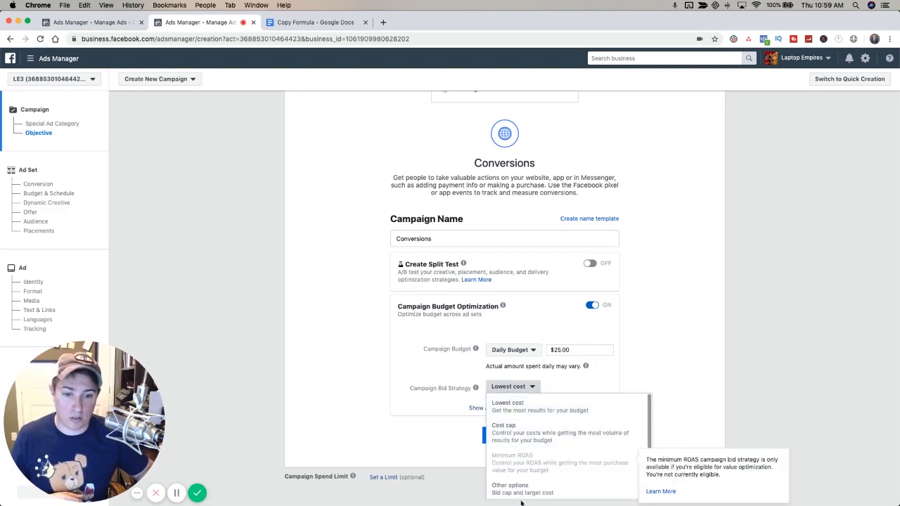
{"action": "left_click", "coordinate": [523, 410]}
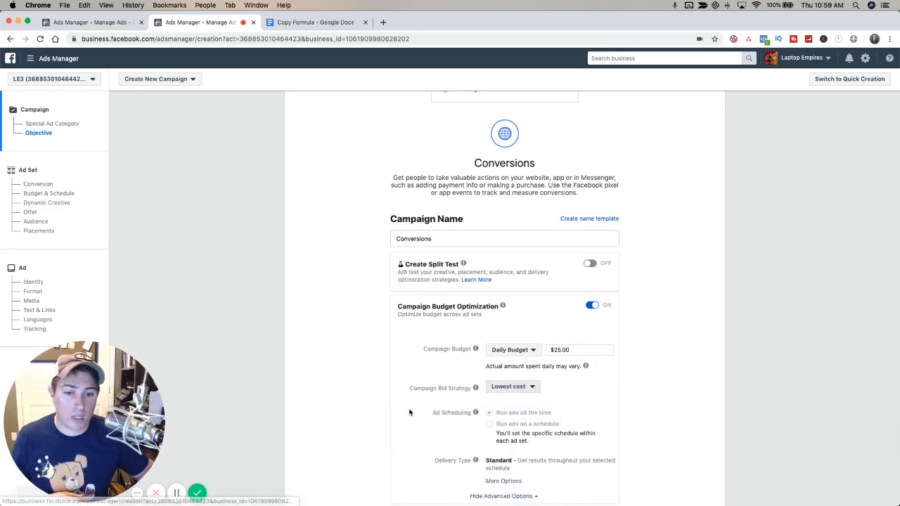
{"action": "left_click", "coordinate": [533, 386]}
{"action": "left_click", "coordinate": [520, 406]}
{"action": "scroll", "coordinate": [389, 435], "scroll_direction": "down", "scroll_amount": 2}
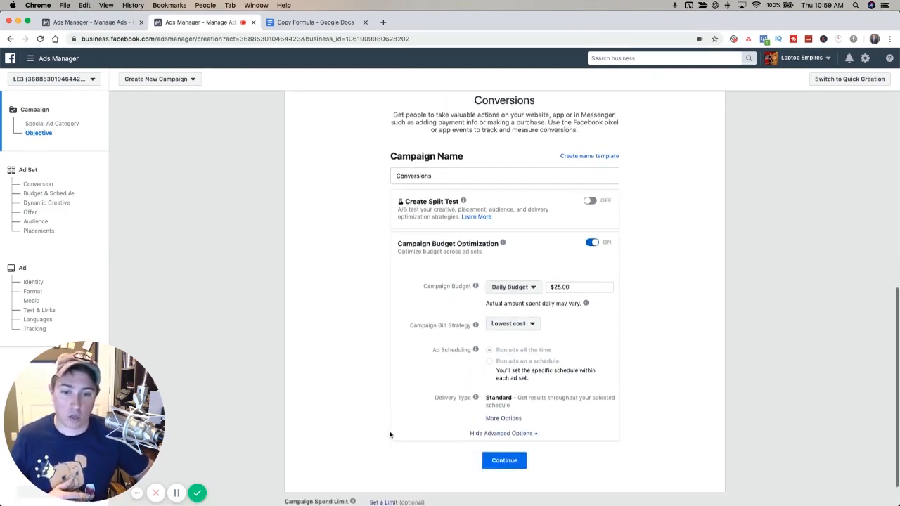
{"action": "scroll", "coordinate": [390, 434], "scroll_direction": "down", "scroll_amount": 1}
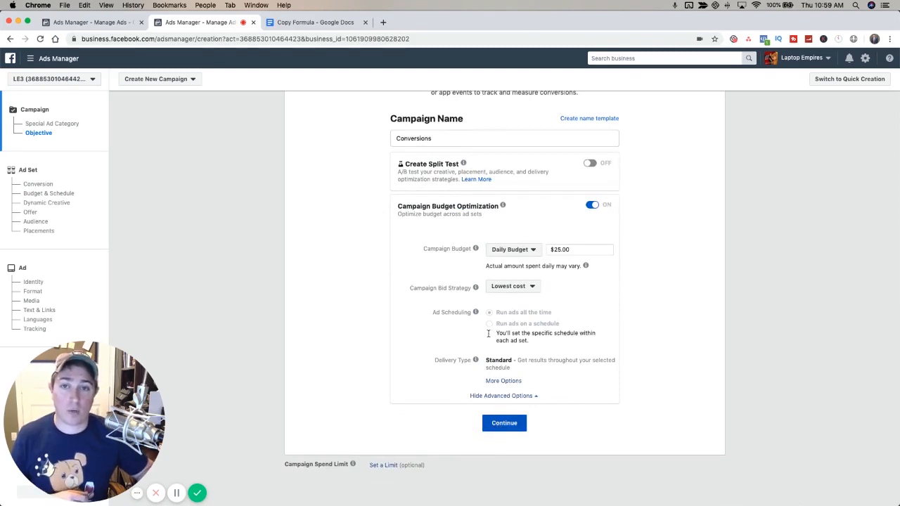
Continue to the ad set setup with the campaign name kept as Conversions, and select the whole ad set name.
{"action": "left_click_drag", "start_coordinate": [437, 139], "coordinate": [379, 142]}
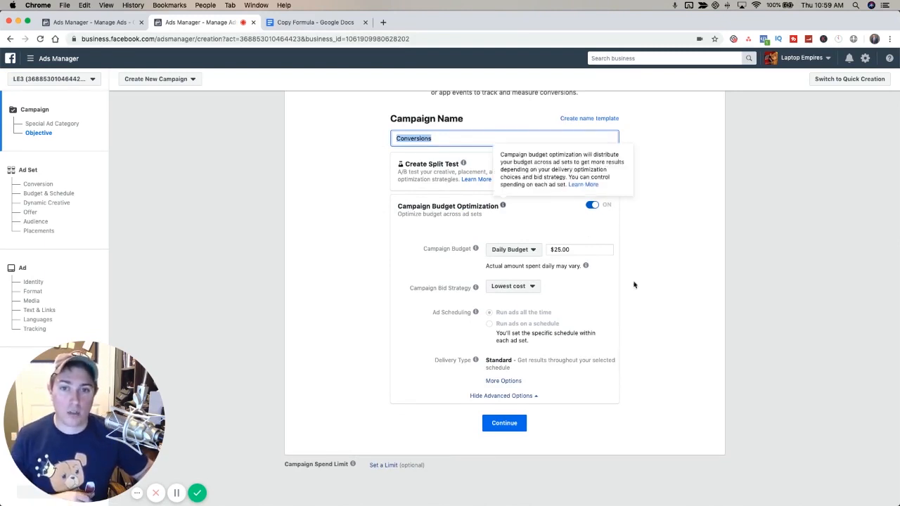
{"action": "left_click", "coordinate": [511, 426]}
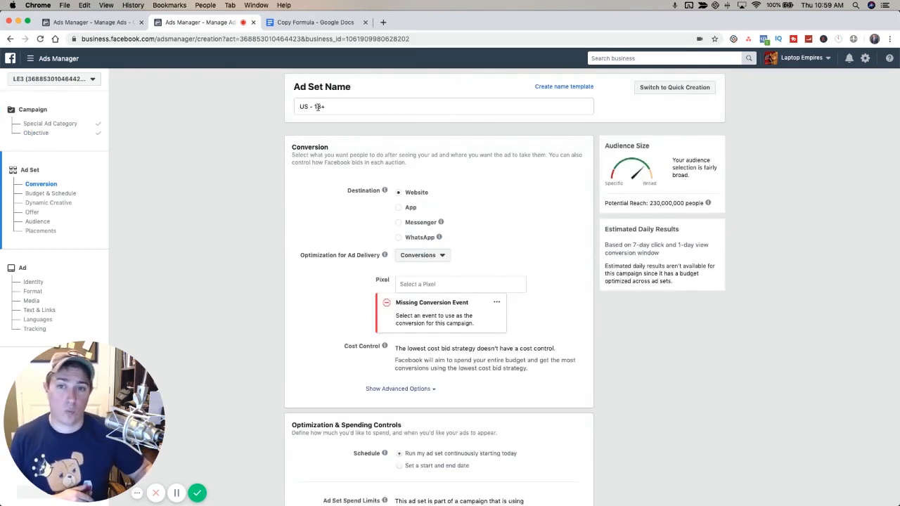
{"action": "left_click", "coordinate": [351, 106]}
{"action": "key", "text": "super+a"}
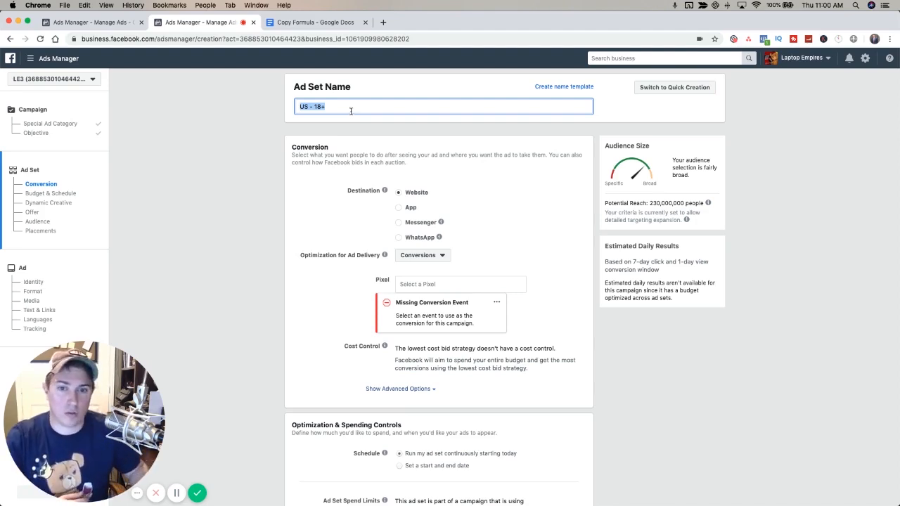
Choose Laptop Empires' Pixel as the pixel for the ad set's website conversions.
{"action": "scroll", "coordinate": [188, 319], "scroll_direction": "down", "scroll_amount": 3}
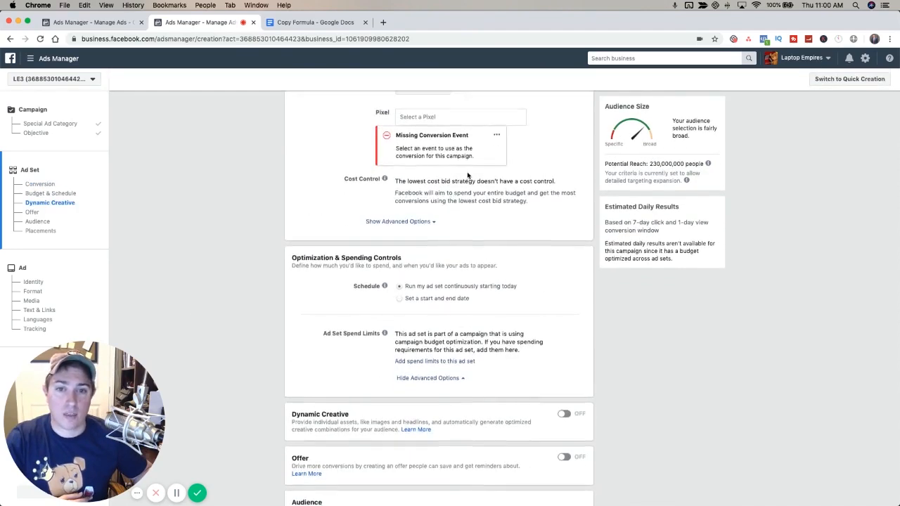
{"action": "scroll", "coordinate": [467, 177], "scroll_direction": "up", "scroll_amount": 1}
{"action": "left_click", "coordinate": [449, 186]}
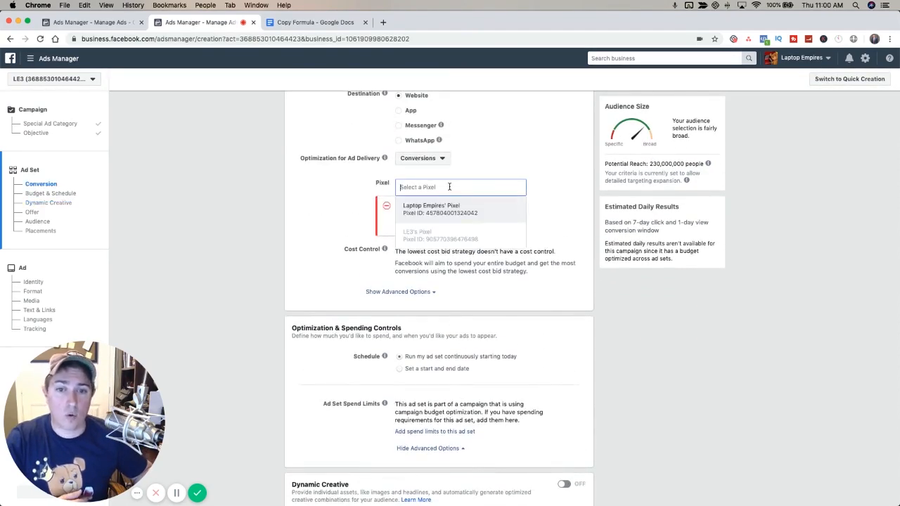
{"action": "left_click", "coordinate": [431, 210]}
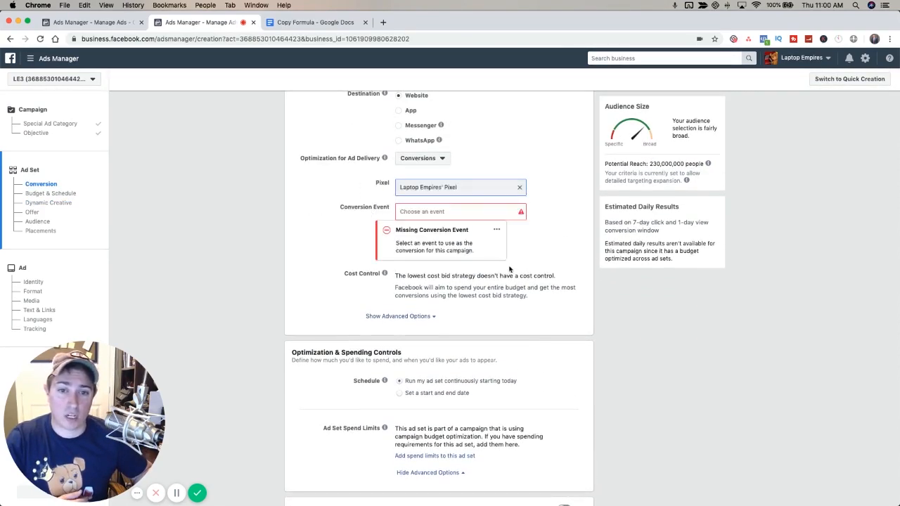
Set the ad set's conversion event to Complete Registration.
{"action": "left_click", "coordinate": [423, 212]}
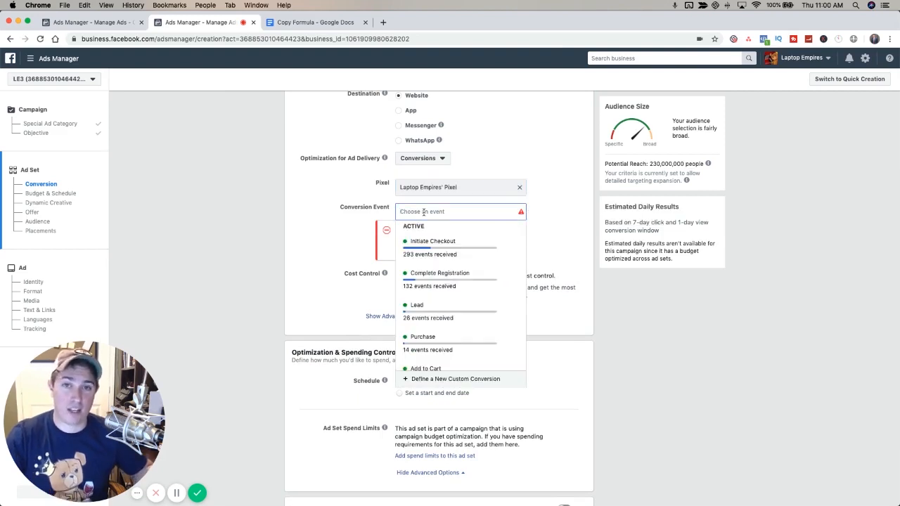
{"action": "left_click", "coordinate": [307, 226]}
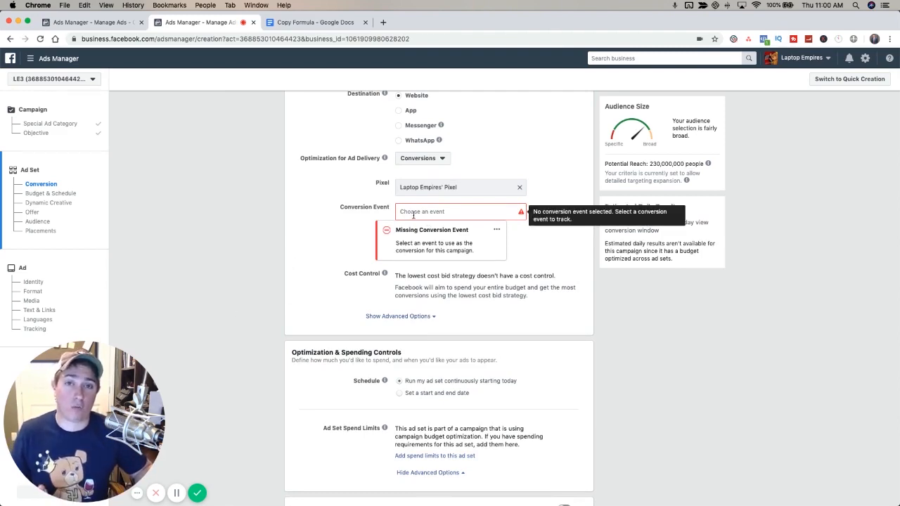
{"action": "left_click", "coordinate": [414, 213]}
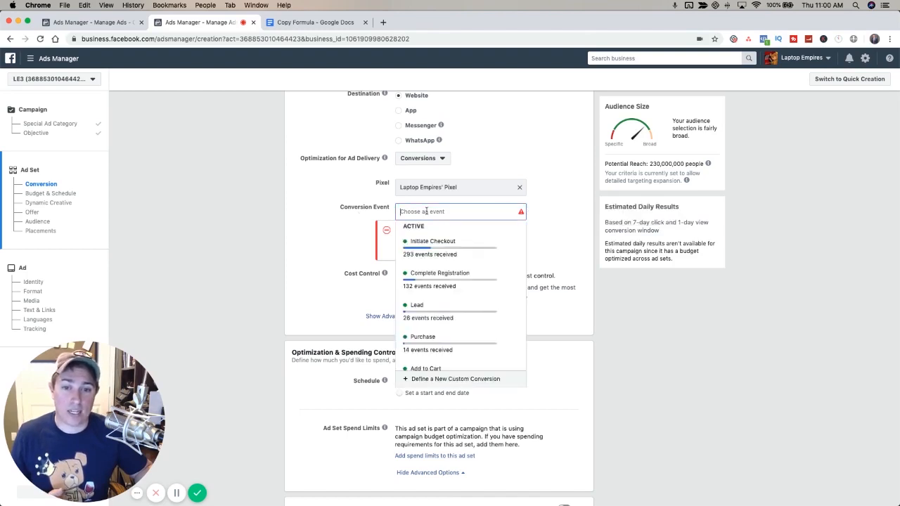
{"action": "left_click", "coordinate": [419, 274]}
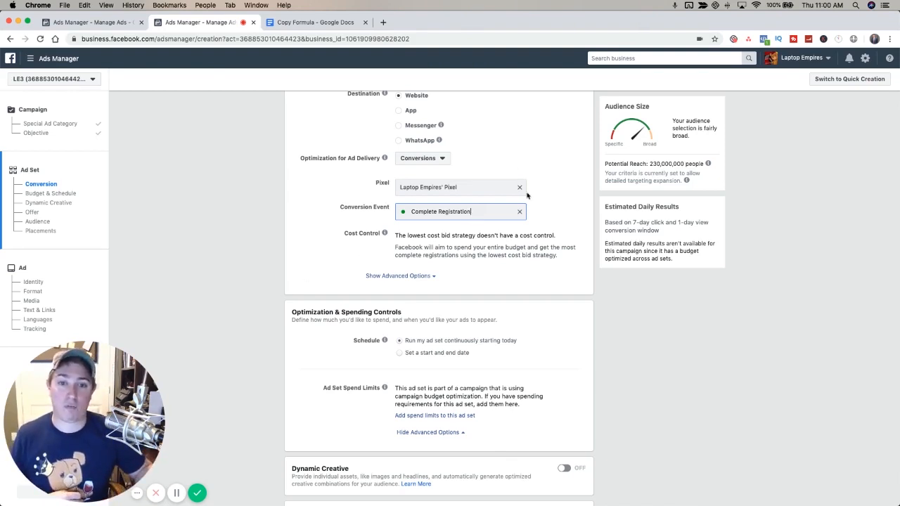
{"action": "left_click", "coordinate": [177, 494]}
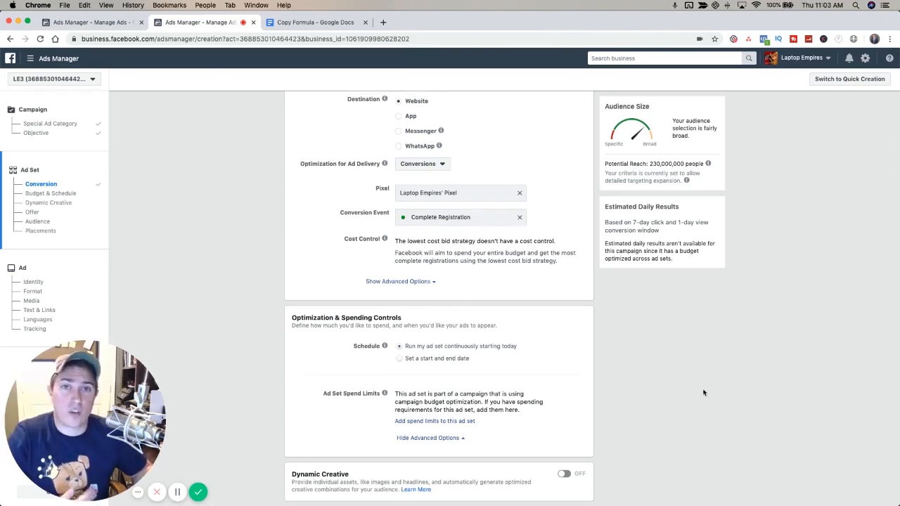
Turn off the option to expand detailed targeting in the ad set's audience section.
{"action": "scroll", "coordinate": [506, 371], "scroll_direction": "down", "scroll_amount": 10}
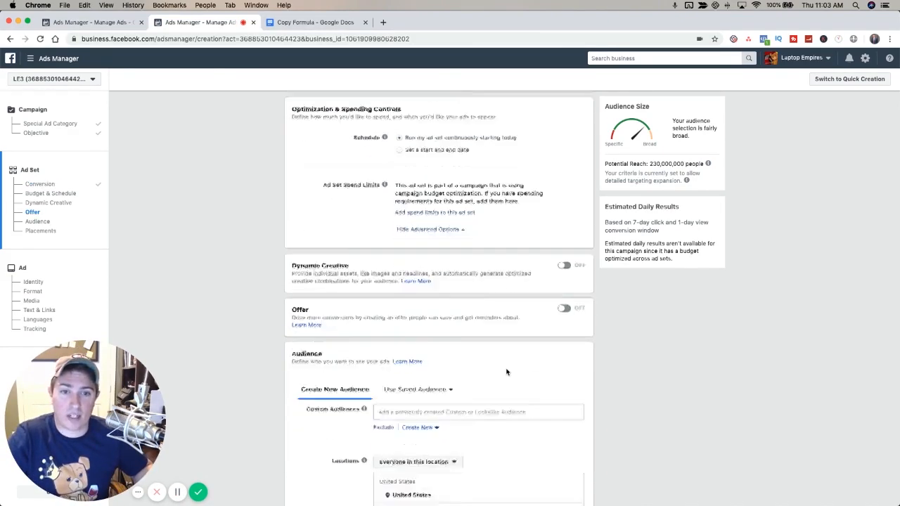
{"action": "scroll", "coordinate": [506, 371], "scroll_direction": "down", "scroll_amount": 1}
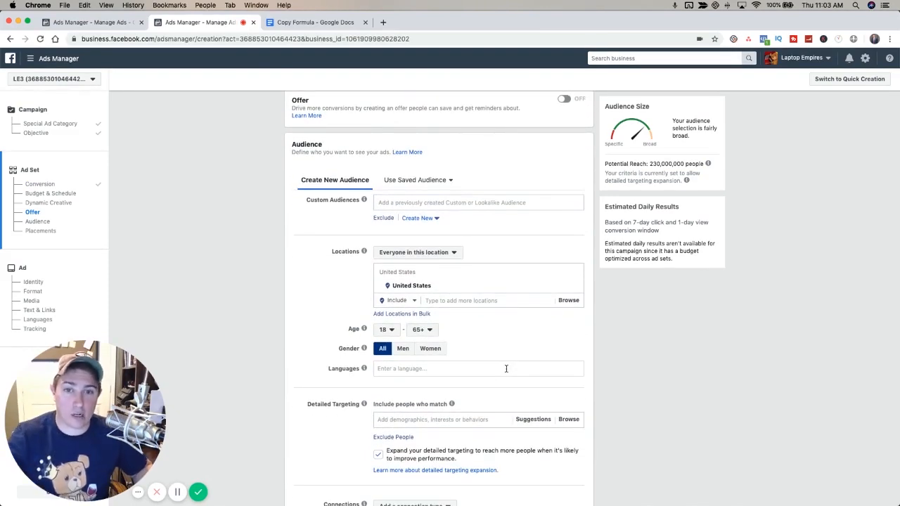
{"action": "scroll", "coordinate": [506, 368], "scroll_direction": "down", "scroll_amount": 2}
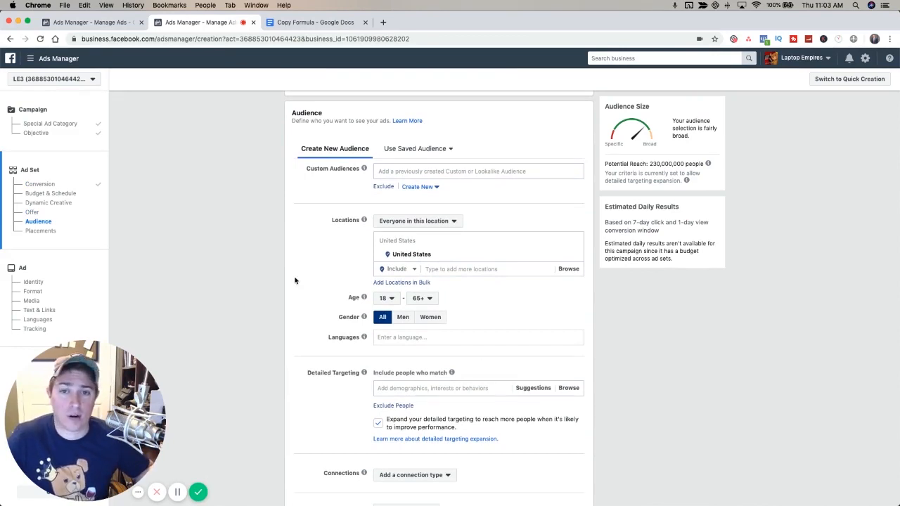
{"action": "scroll", "coordinate": [295, 281], "scroll_direction": "down", "scroll_amount": 3}
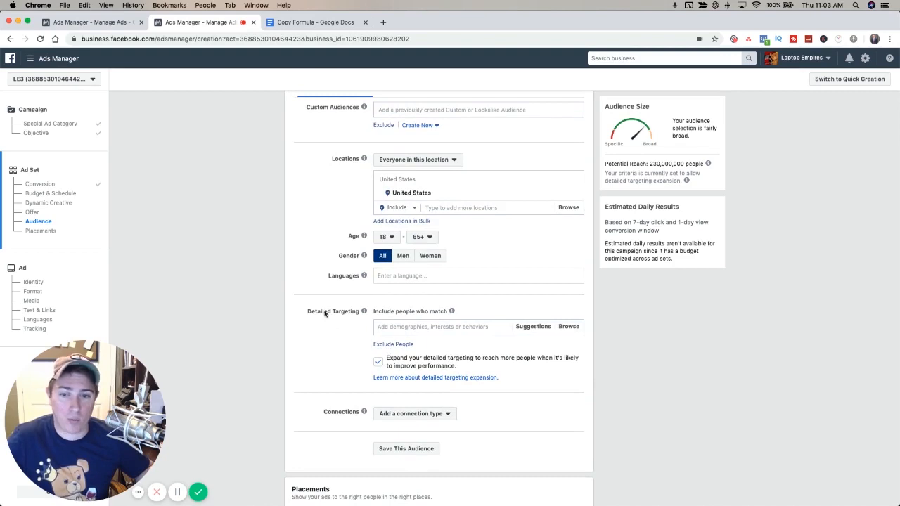
{"action": "left_click", "coordinate": [377, 363]}
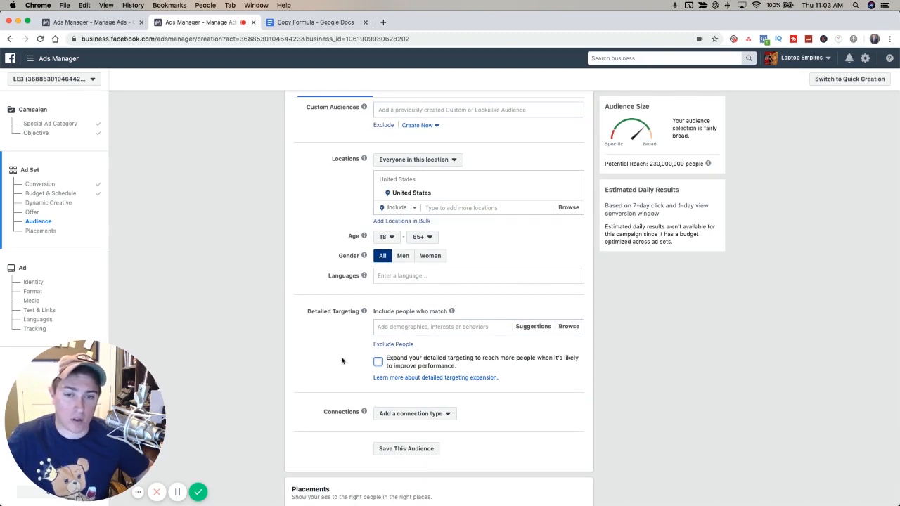
Add the Extreme Weight Loss and Vegetarianism interests to the audience's detailed targeting.
{"action": "left_click", "coordinate": [393, 330]}
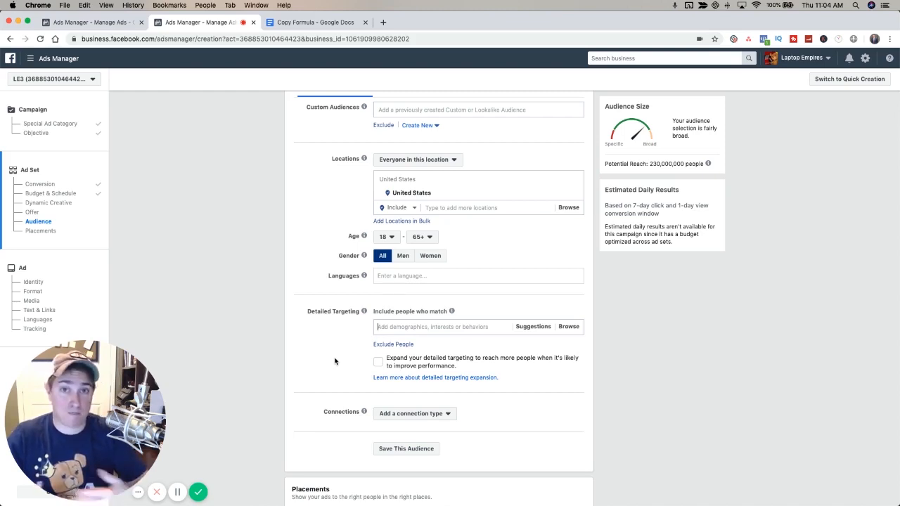
{"action": "type", "text": "weight loss"}
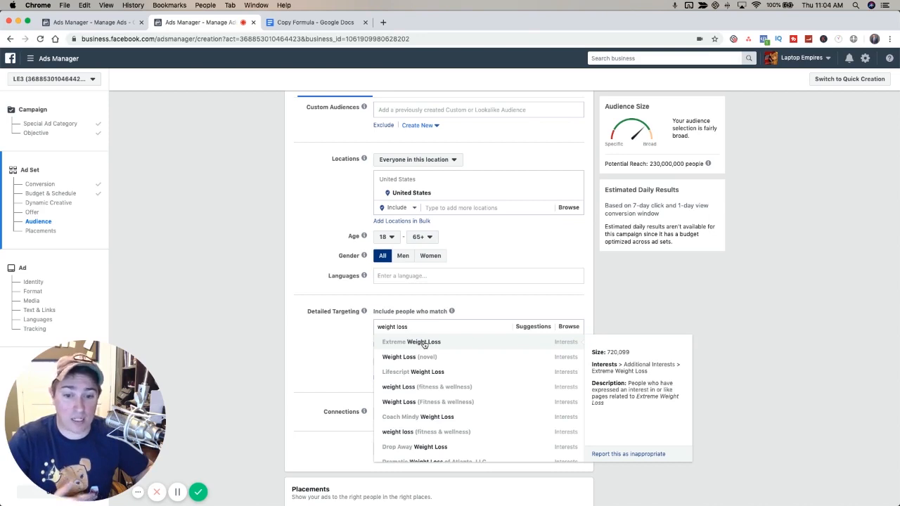
{"action": "left_click", "coordinate": [440, 341]}
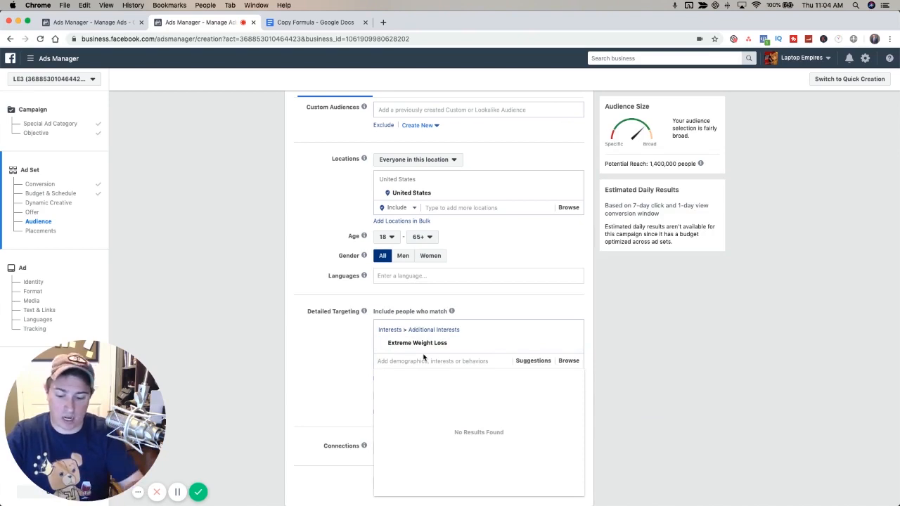
{"action": "type", "text": "vegetar"}
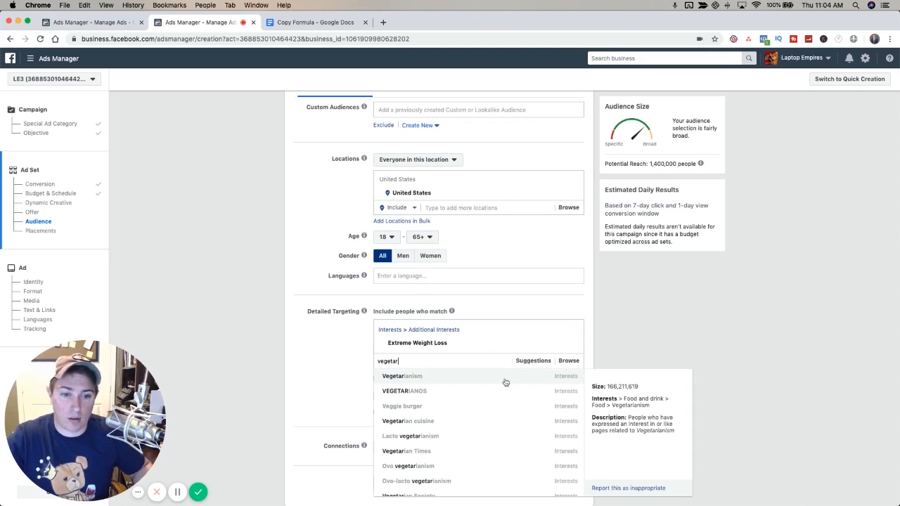
{"action": "left_click", "coordinate": [498, 379]}
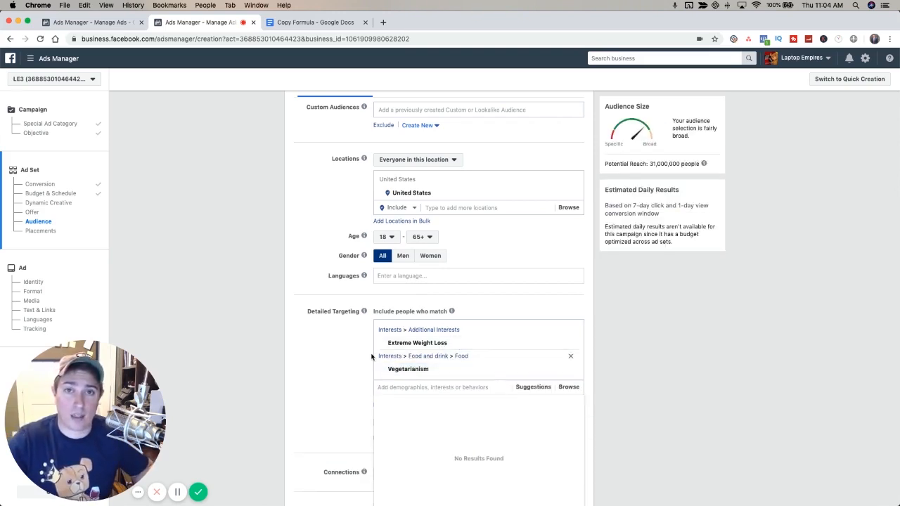
{"action": "left_click", "coordinate": [335, 355]}
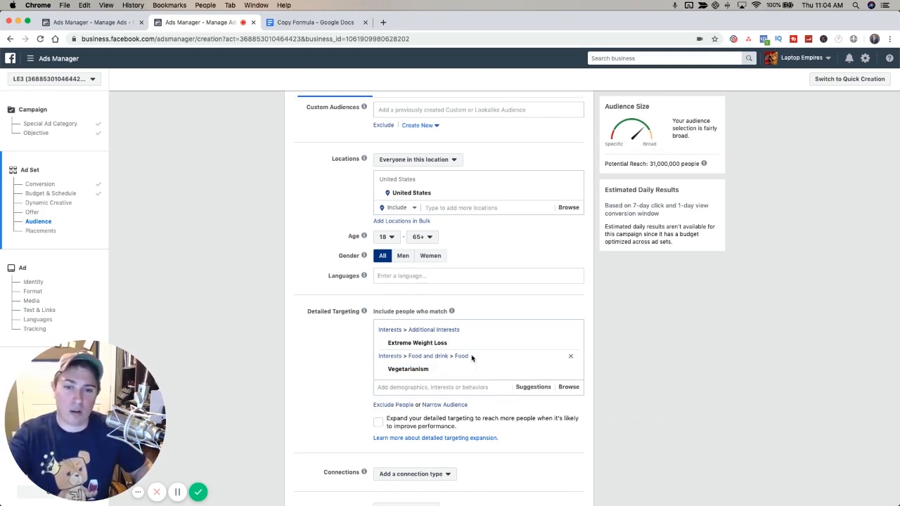
Look through the suggested interests, and add Recipes from the Cooking category of Food and drink interests to the detailed targeting.
{"action": "left_click", "coordinate": [534, 388]}
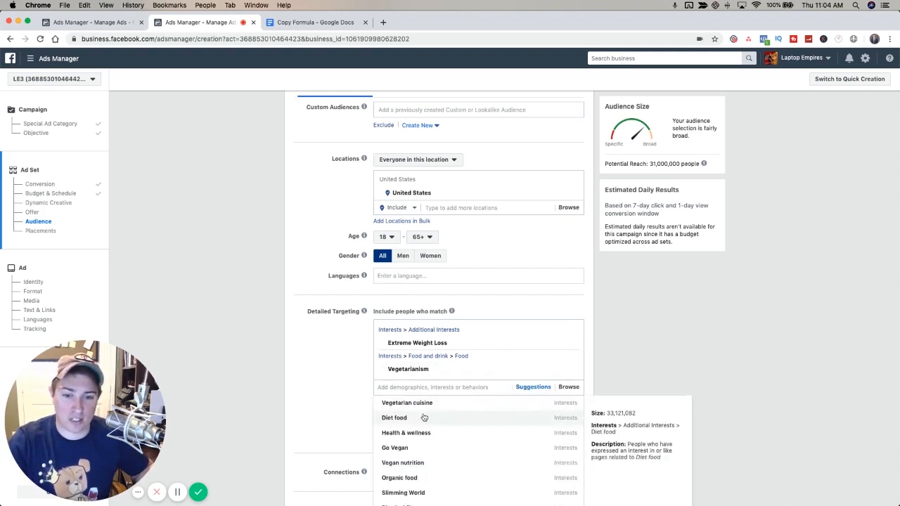
{"action": "scroll", "coordinate": [422, 442], "scroll_direction": "down", "scroll_amount": 3}
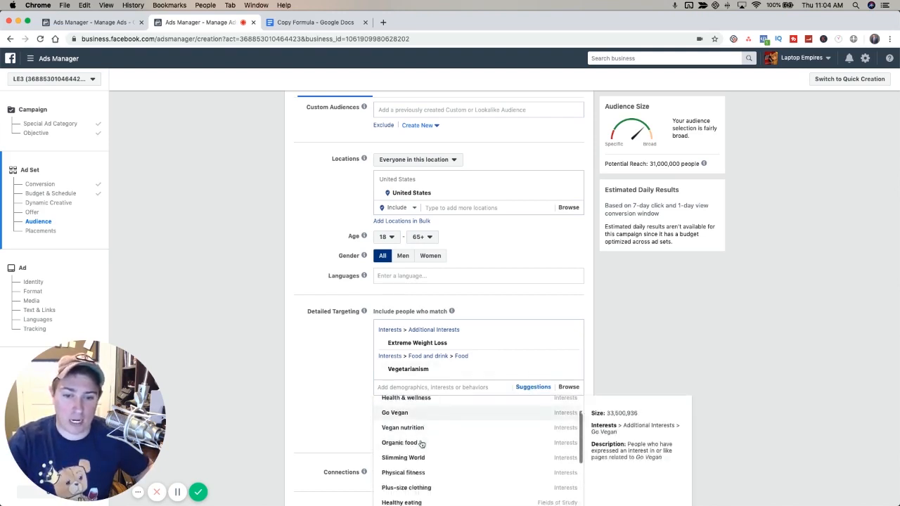
{"action": "left_click", "coordinate": [317, 428]}
{"action": "left_click", "coordinate": [568, 386]}
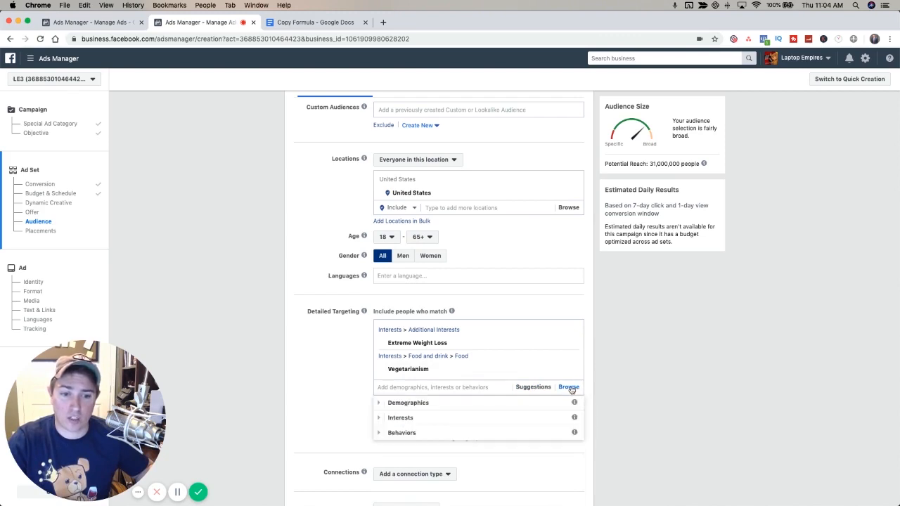
{"action": "left_click", "coordinate": [380, 417]}
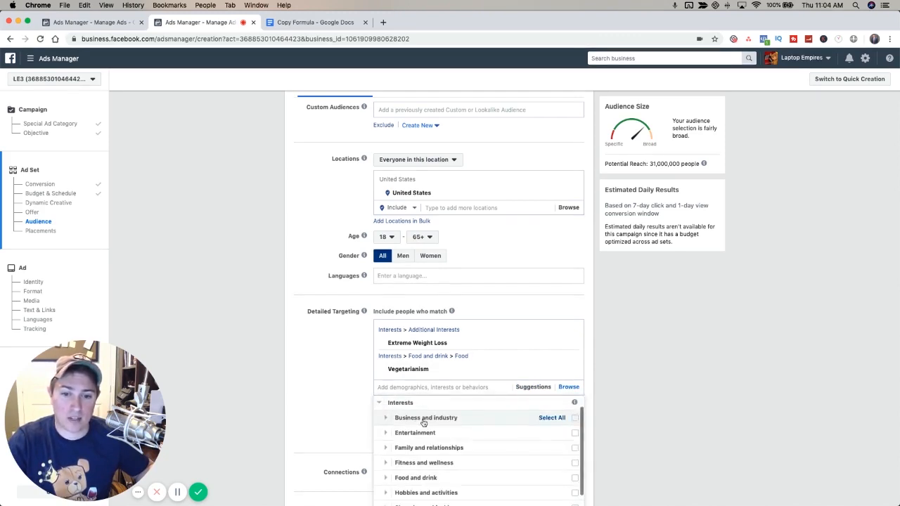
{"action": "scroll", "coordinate": [424, 422], "scroll_direction": "down", "scroll_amount": 1}
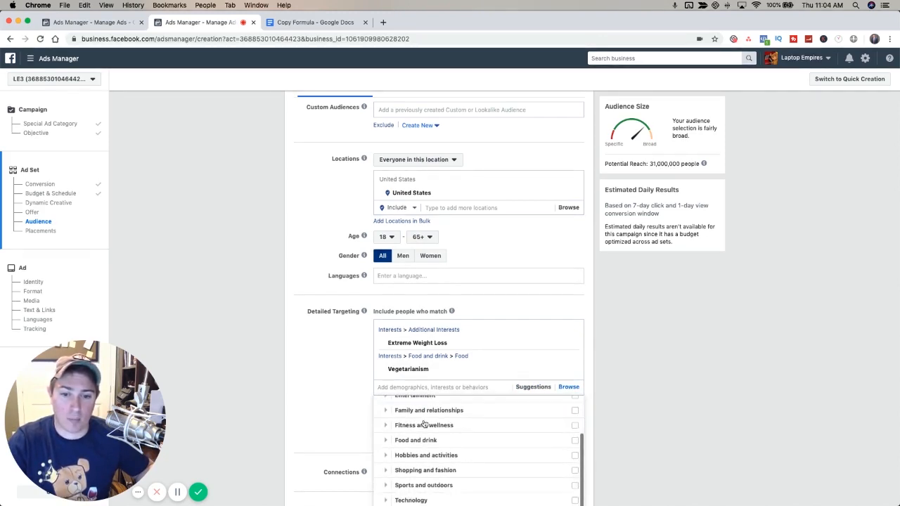
{"action": "left_click", "coordinate": [382, 440]}
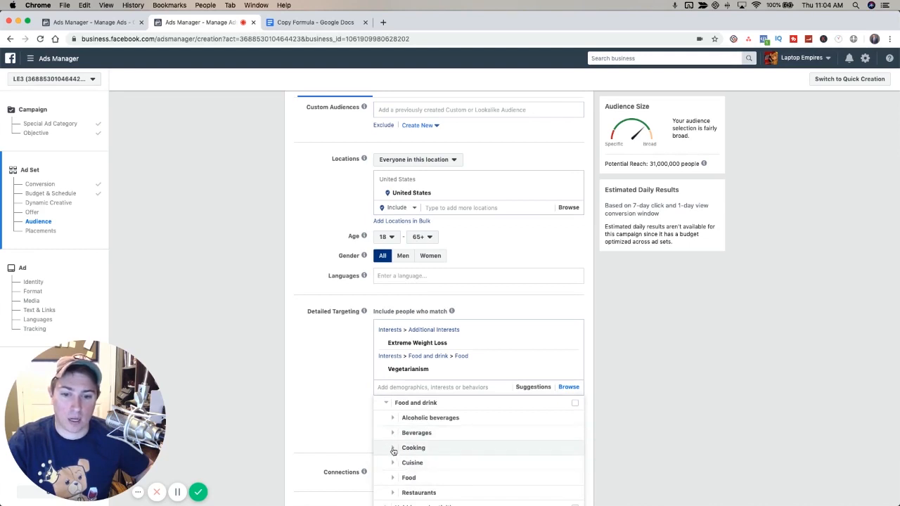
{"action": "left_click", "coordinate": [392, 451]}
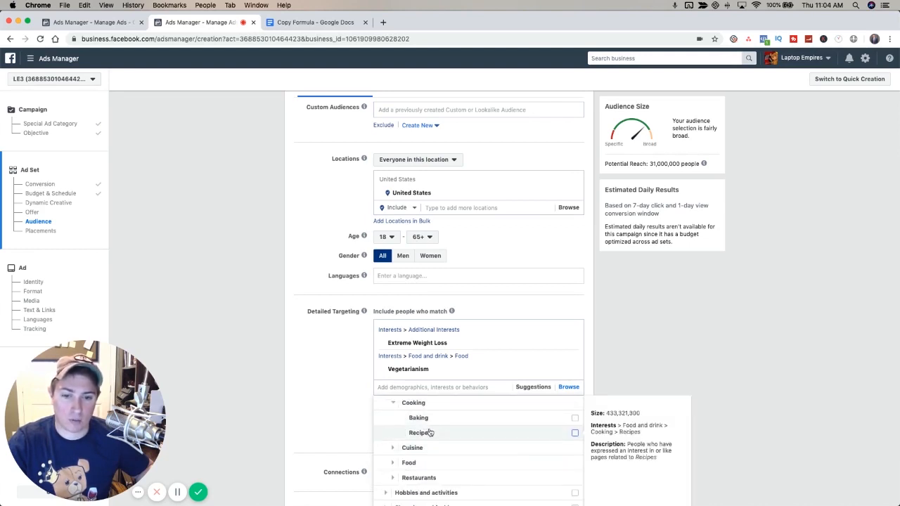
{"action": "left_click", "coordinate": [428, 433]}
{"action": "left_click", "coordinate": [350, 405]}
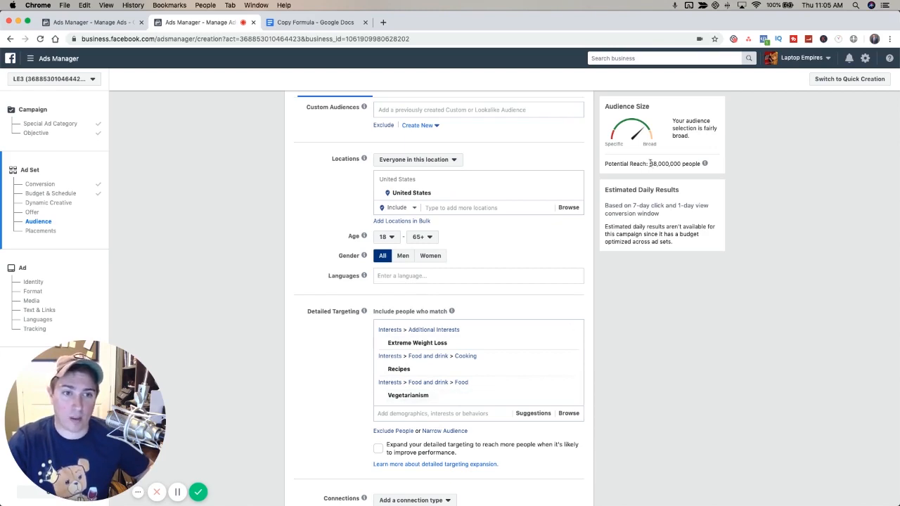
{"action": "left_click_drag", "start_coordinate": [649, 164], "coordinate": [708, 165]}
{"action": "left_click", "coordinate": [276, 335]}
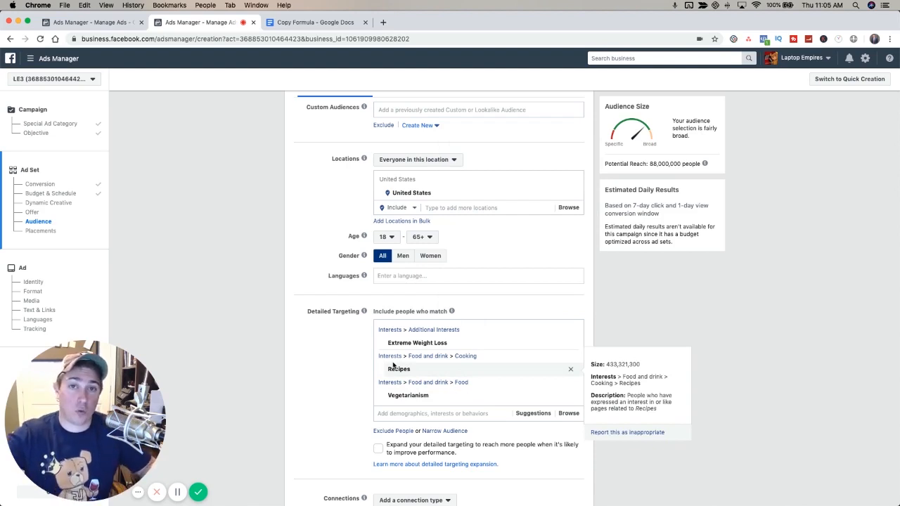
Narrow the audience by moving Vegetarianism from the first interest group into a must-also-match group.
{"action": "left_click", "coordinate": [444, 430]}
{"action": "left_click", "coordinate": [572, 397]}
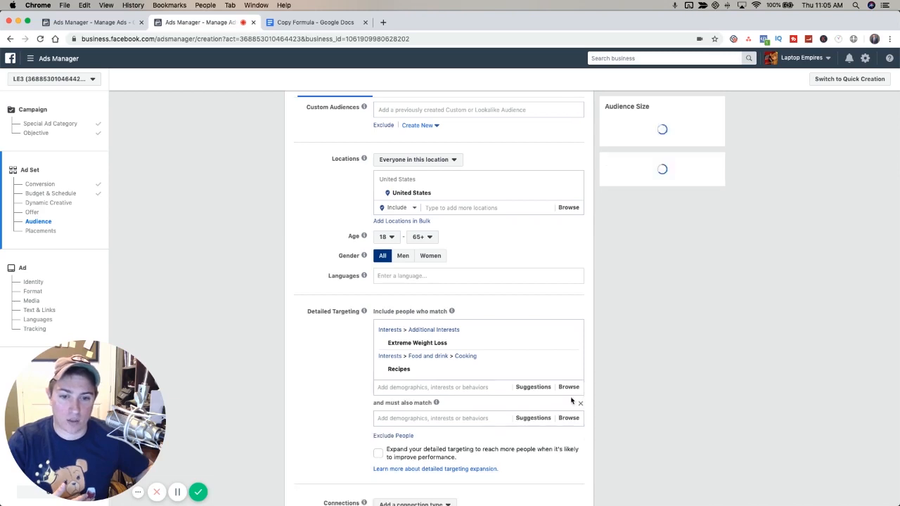
{"action": "left_click", "coordinate": [438, 418]}
{"action": "type", "text": "veg"}
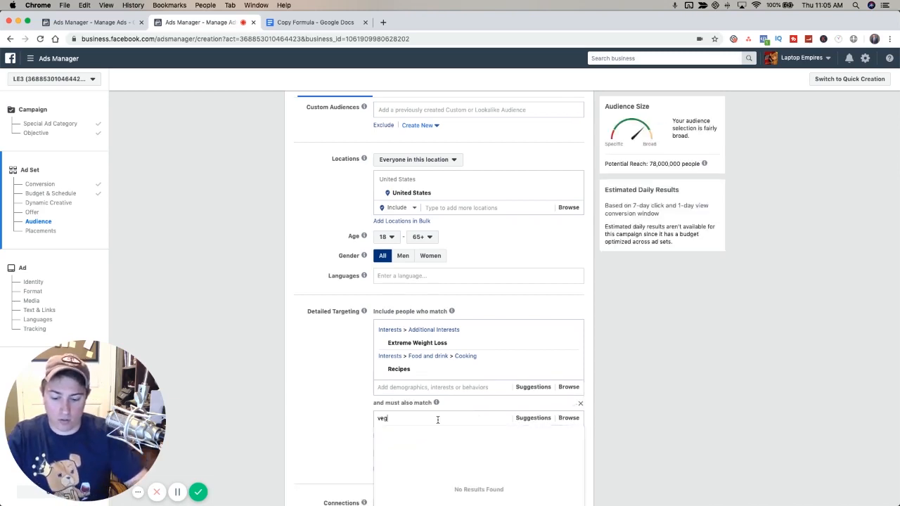
{"action": "type", "text": "etar"}
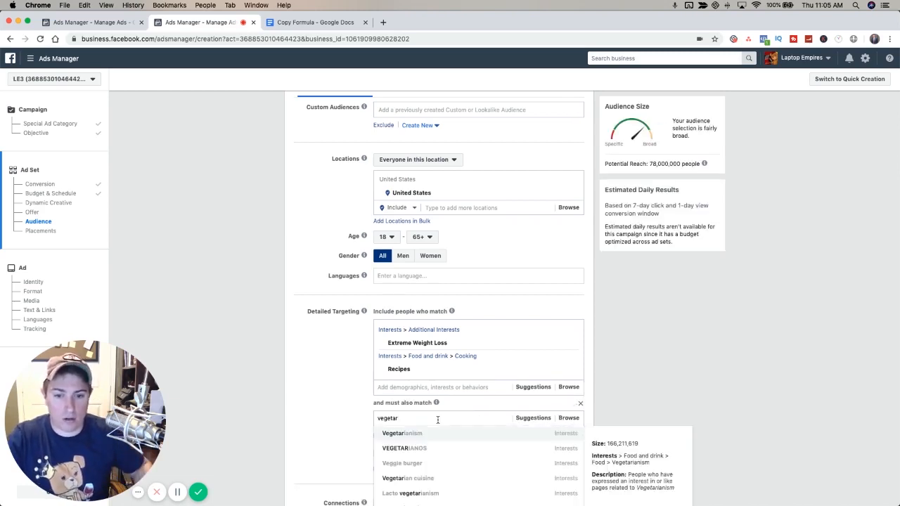
{"action": "left_click", "coordinate": [447, 434]}
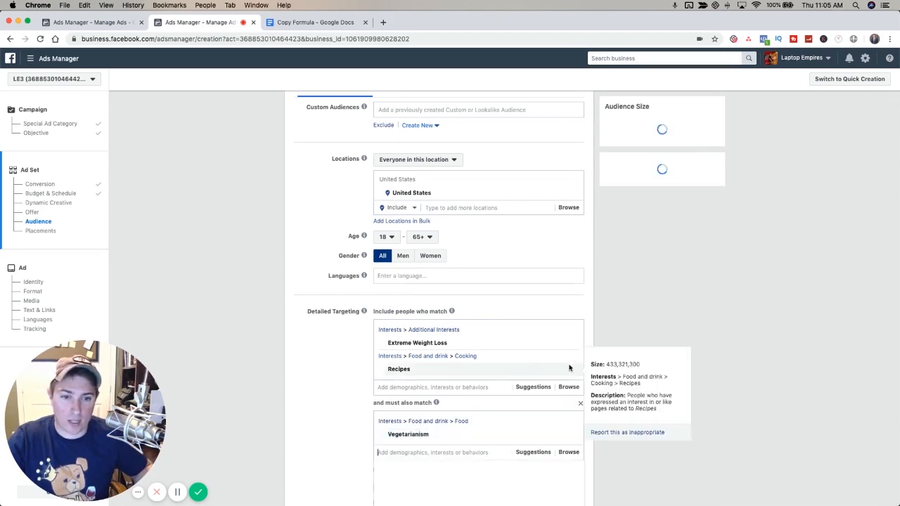
Narrow the audience further by moving Recipes from the first interest group into a second must-also-match group.
{"action": "left_click", "coordinate": [572, 371]}
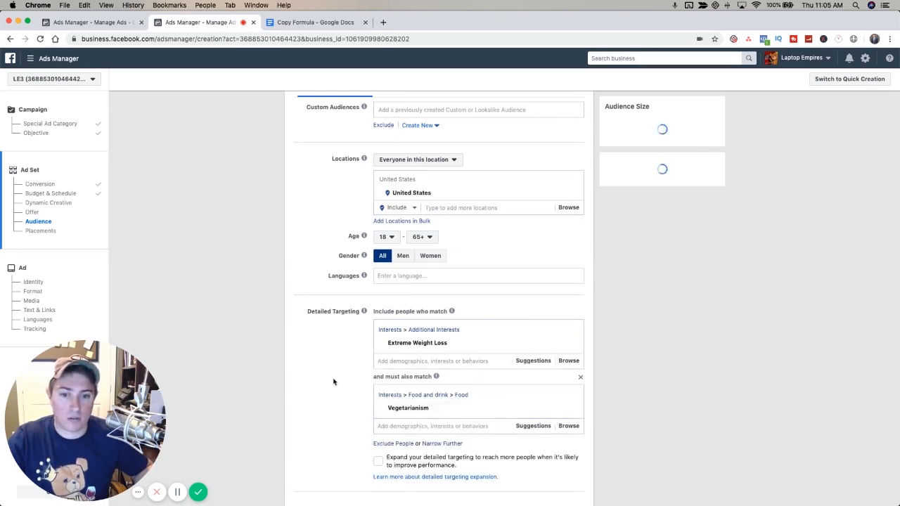
{"action": "scroll", "coordinate": [334, 382], "scroll_direction": "down", "scroll_amount": 1}
{"action": "scroll", "coordinate": [333, 381], "scroll_direction": "down", "scroll_amount": 1}
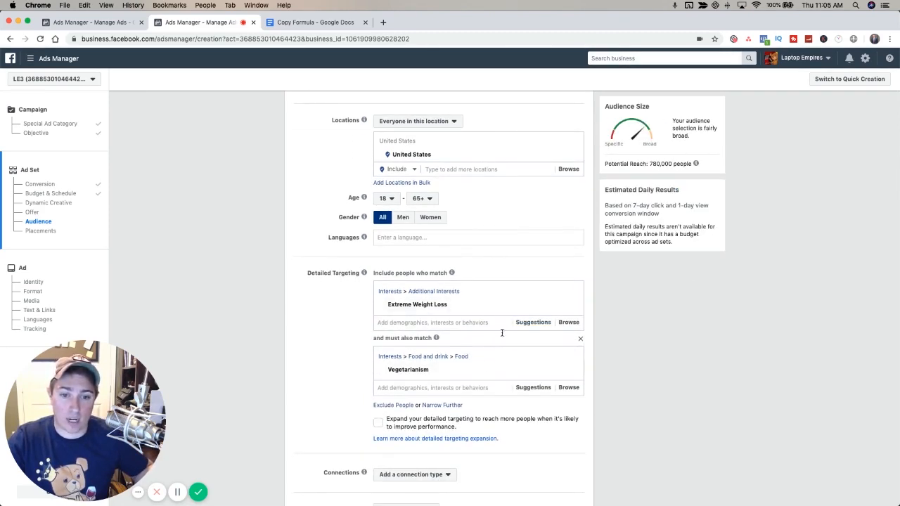
{"action": "left_click", "coordinate": [433, 408]}
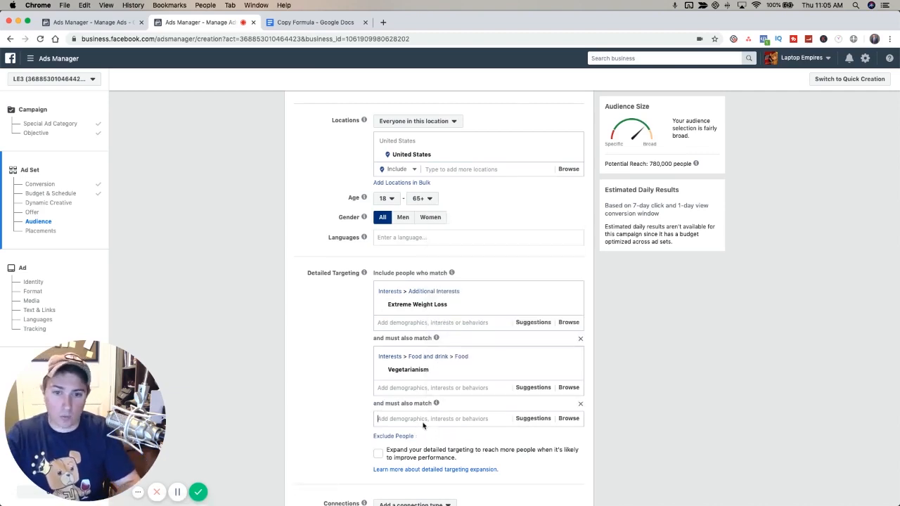
{"action": "type", "text": "receip"}
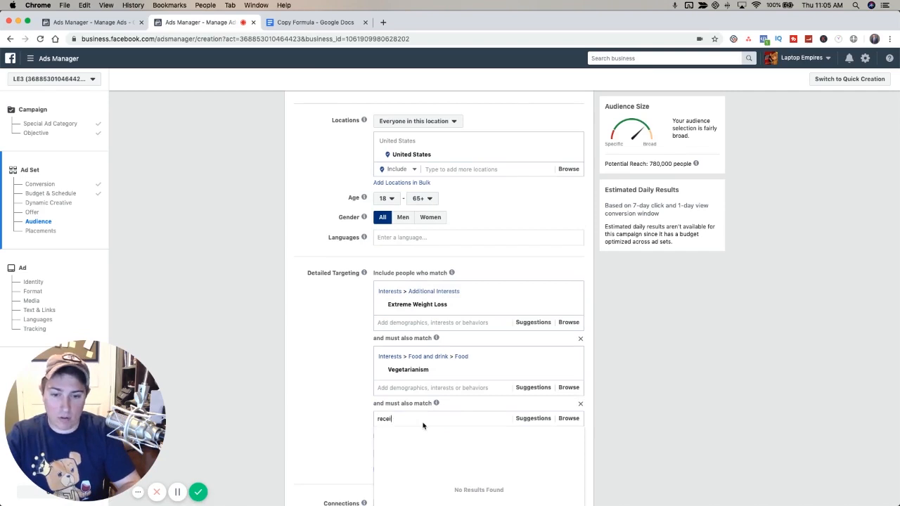
{"action": "key", "text": "BackSpace"}
{"action": "key", "text": "BackSpace"}
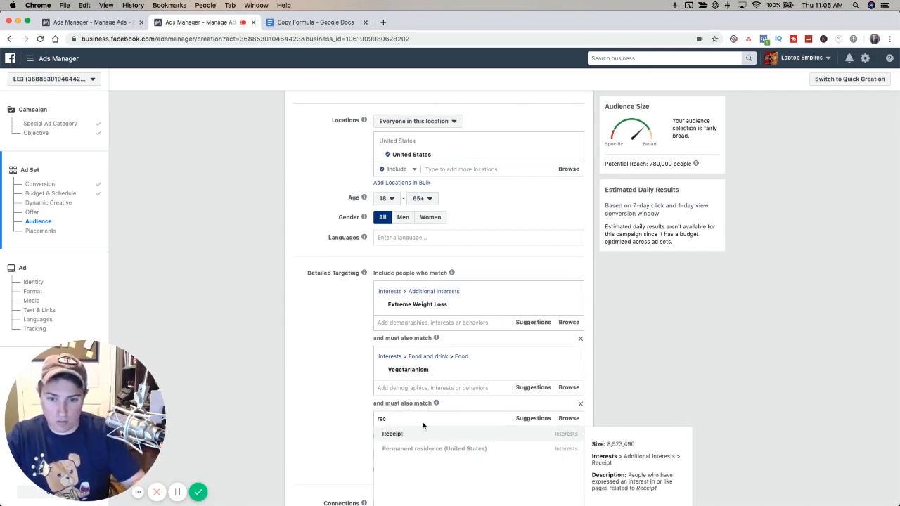
{"action": "type", "text": "pes"}
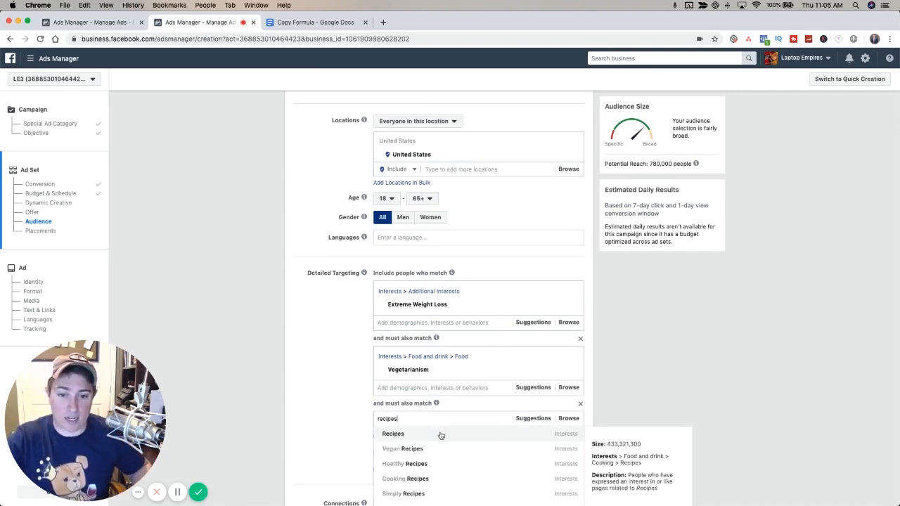
{"action": "left_click", "coordinate": [440, 432]}
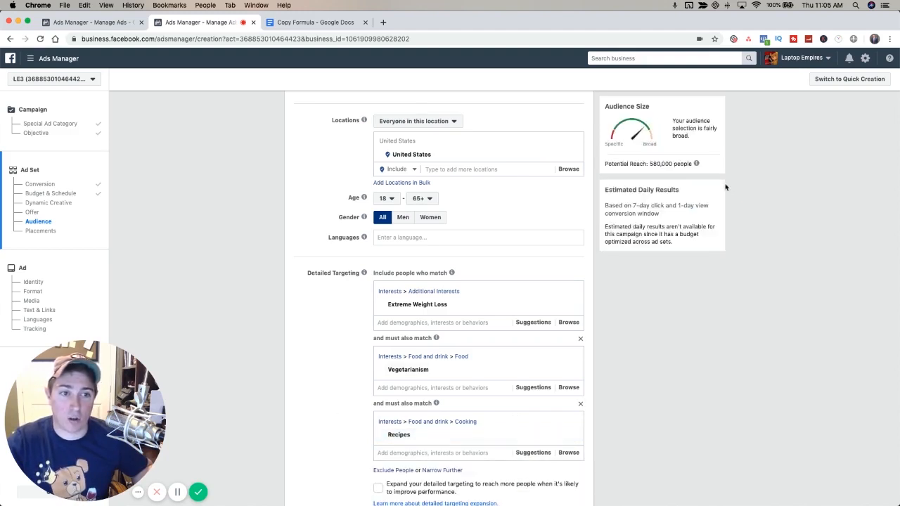
Examine the potential reach estimate for the narrowed audience and how it is calculated.
{"action": "left_click_drag", "start_coordinate": [651, 164], "coordinate": [691, 163]}
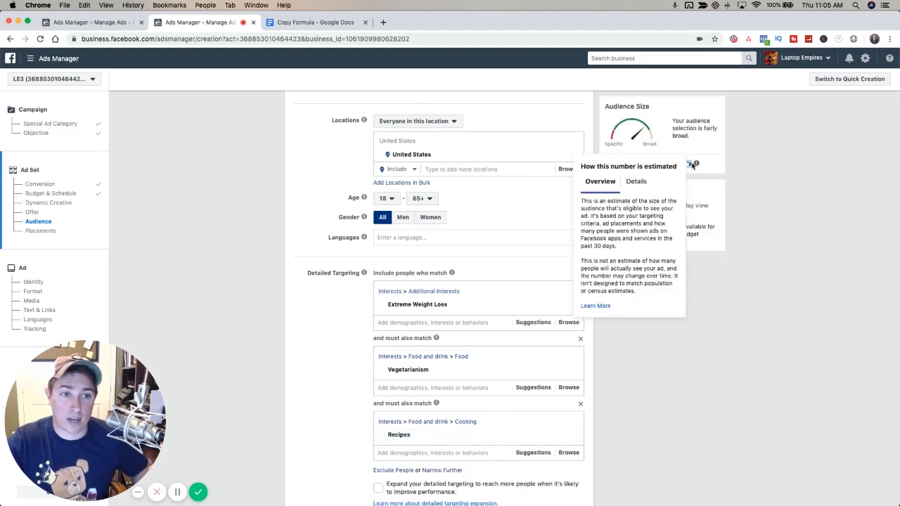
{"action": "left_click", "coordinate": [737, 295]}
{"action": "scroll", "coordinate": [513, 308], "scroll_direction": "up", "scroll_amount": 1}
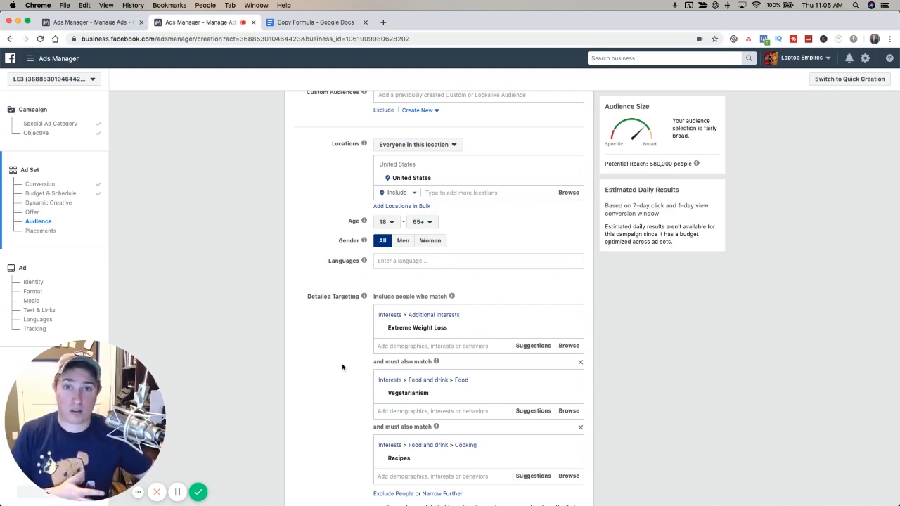
{"action": "scroll", "coordinate": [319, 379], "scroll_direction": "down", "scroll_amount": 1}
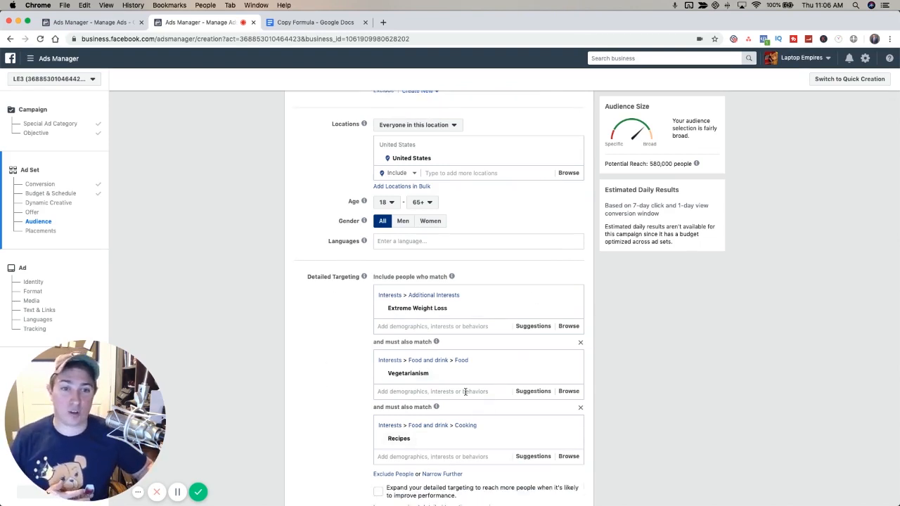
{"action": "left_click_drag", "start_coordinate": [650, 164], "coordinate": [693, 164]}
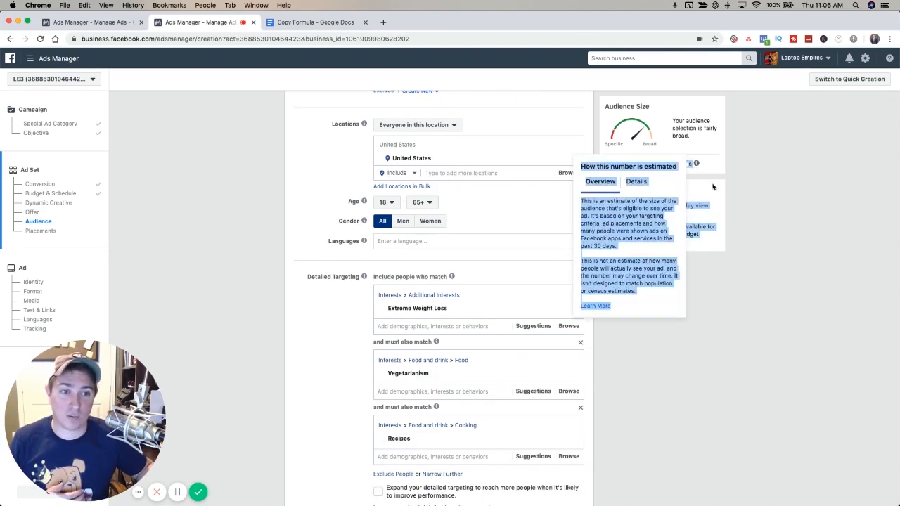
{"action": "left_click", "coordinate": [767, 242]}
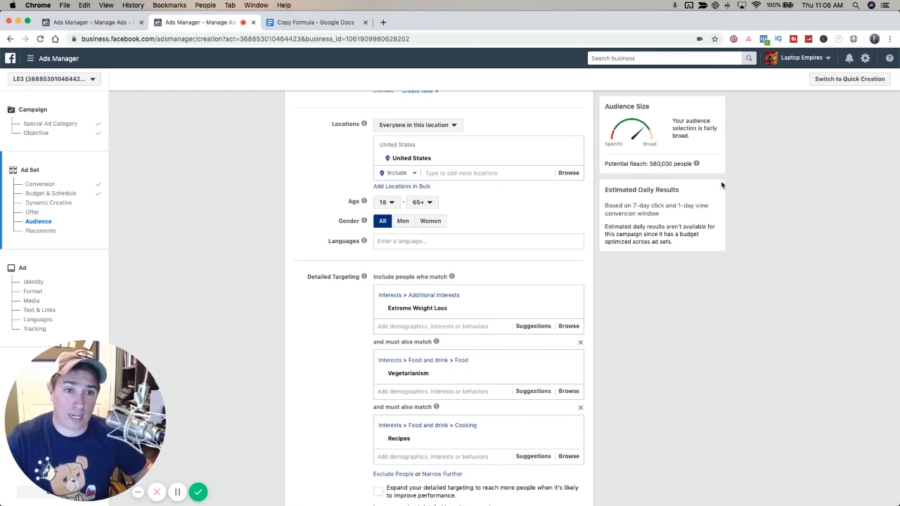
{"action": "left_click_drag", "start_coordinate": [650, 164], "coordinate": [378, 194]}
{"action": "left_click", "coordinate": [298, 163]}
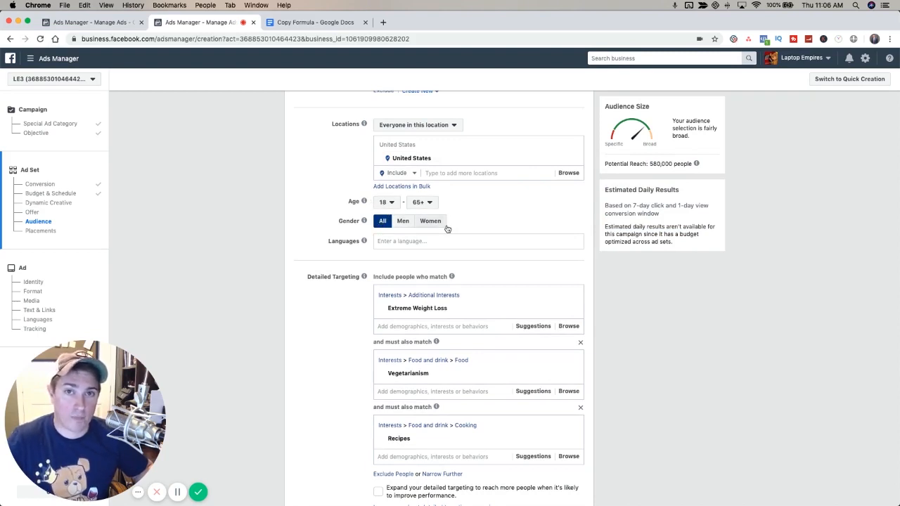
Limit the audience to women aged 25 to 50.
{"action": "left_click", "coordinate": [387, 203]}
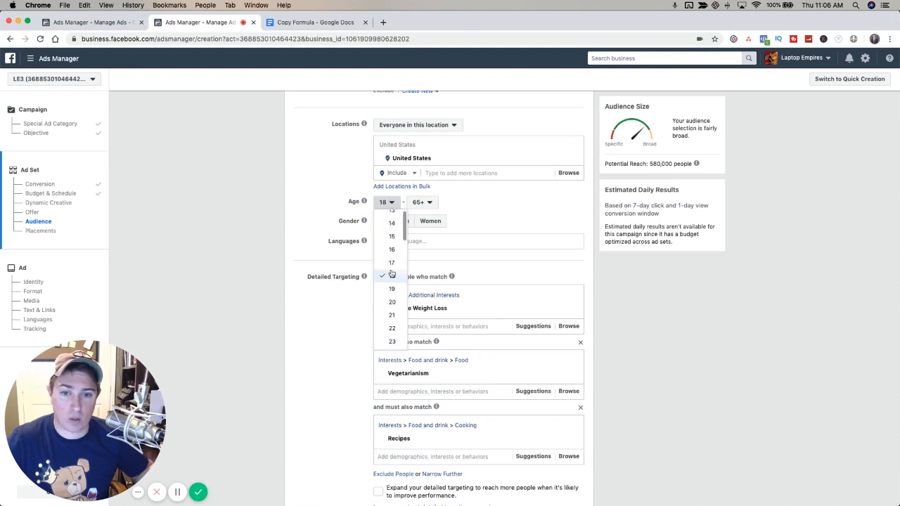
{"action": "scroll", "coordinate": [391, 274], "scroll_direction": "down", "scroll_amount": 2}
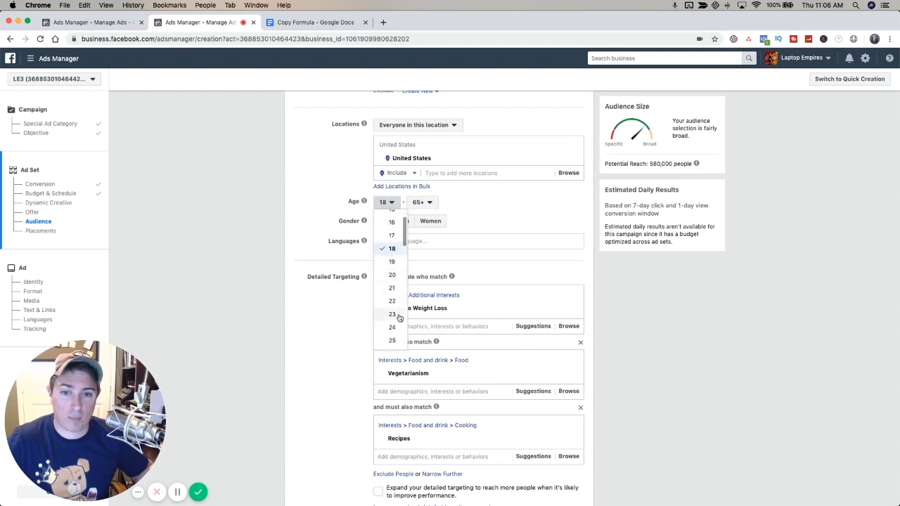
{"action": "left_click", "coordinate": [392, 340]}
{"action": "left_click", "coordinate": [421, 202]}
{"action": "scroll", "coordinate": [424, 254], "scroll_direction": "up", "scroll_amount": 3}
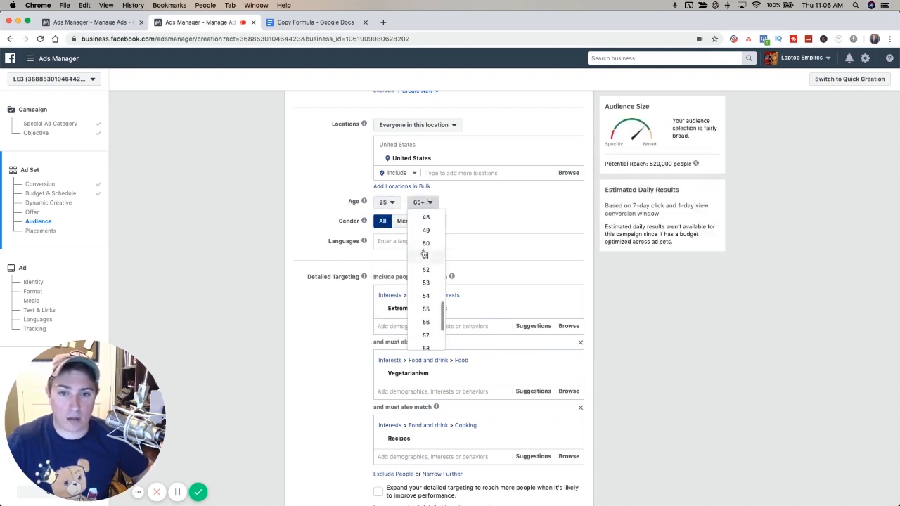
{"action": "scroll", "coordinate": [425, 253], "scroll_direction": "up", "scroll_amount": 2}
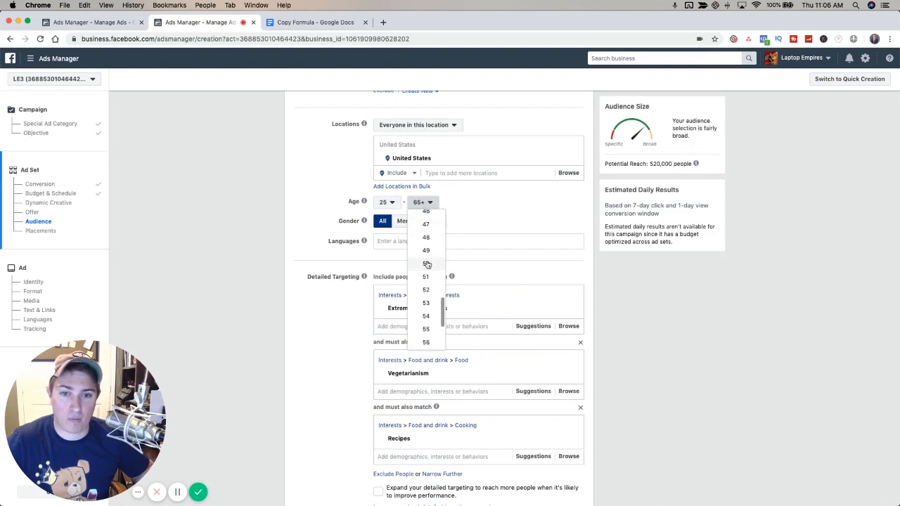
{"action": "left_click", "coordinate": [427, 263]}
{"action": "left_click", "coordinate": [432, 221]}
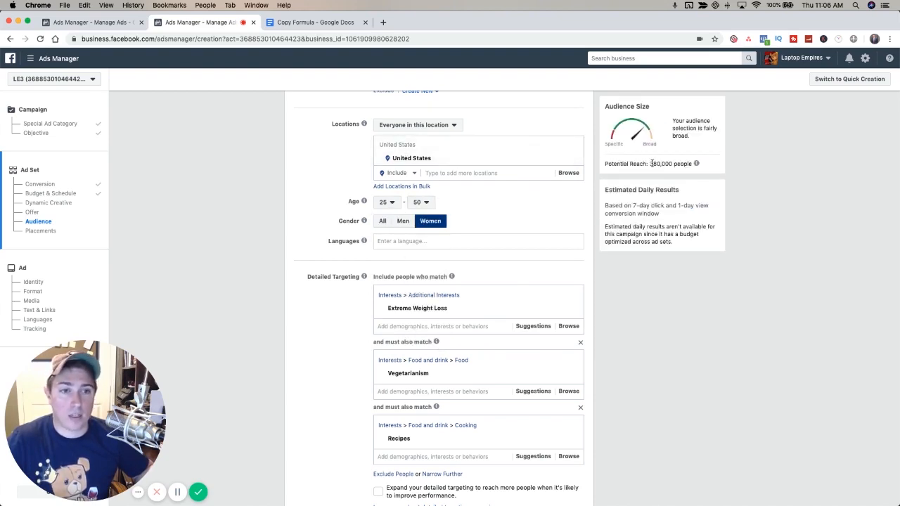
Remove the Extreme Weight Loss interest and both must-also-match groups from the detailed targeting, checking the potential reach.
{"action": "left_click_drag", "start_coordinate": [649, 163], "coordinate": [691, 165]}
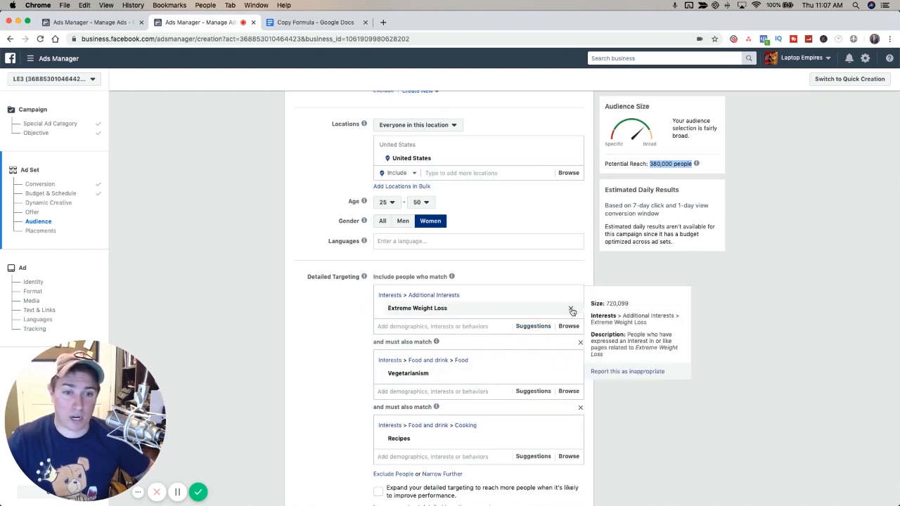
{"action": "left_click", "coordinate": [570, 310]}
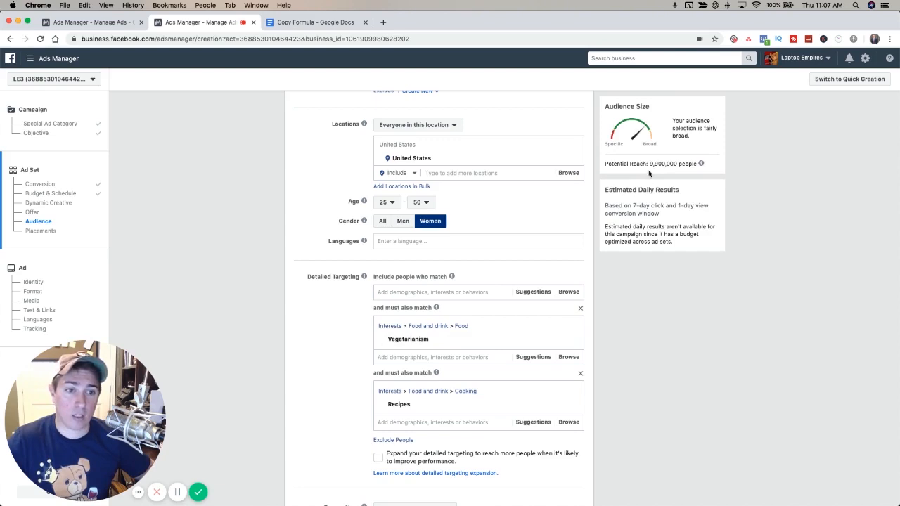
{"action": "left_click_drag", "start_coordinate": [648, 164], "coordinate": [696, 163]}
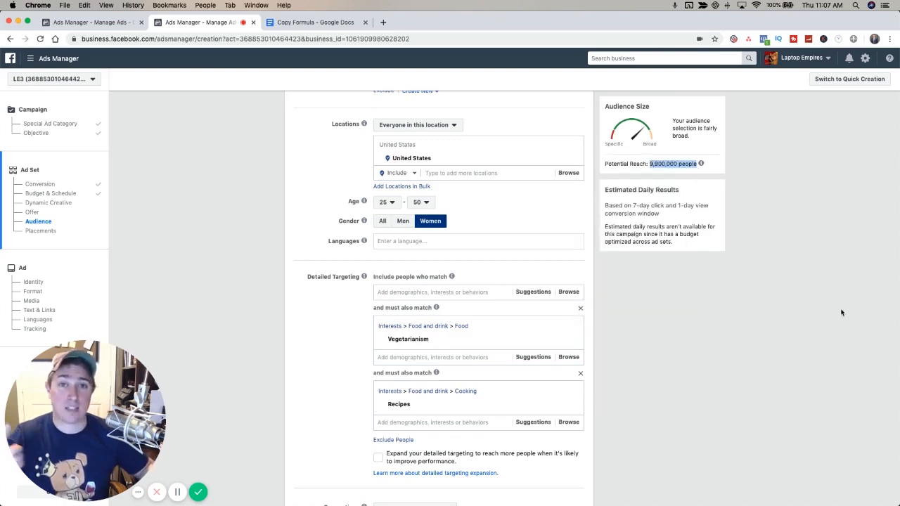
{"action": "left_click", "coordinate": [761, 421]}
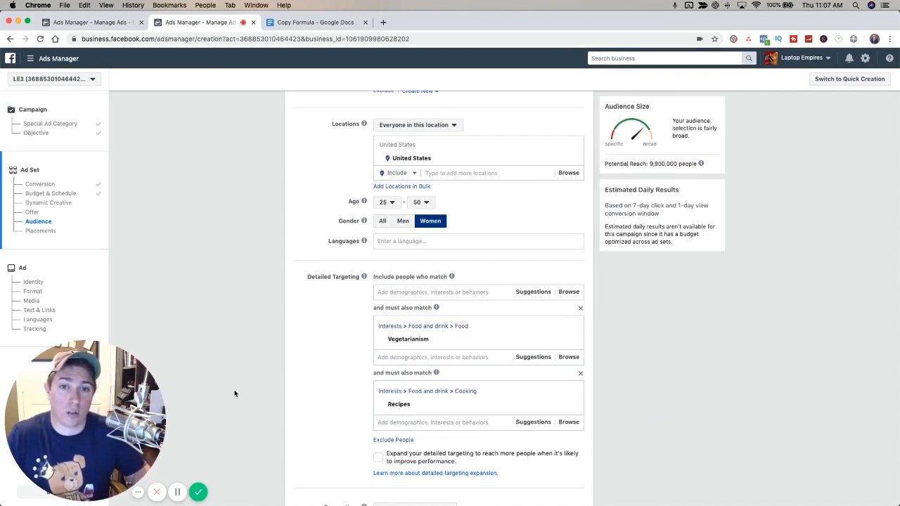
{"action": "left_click", "coordinate": [581, 309]}
{"action": "left_click", "coordinate": [581, 309]}
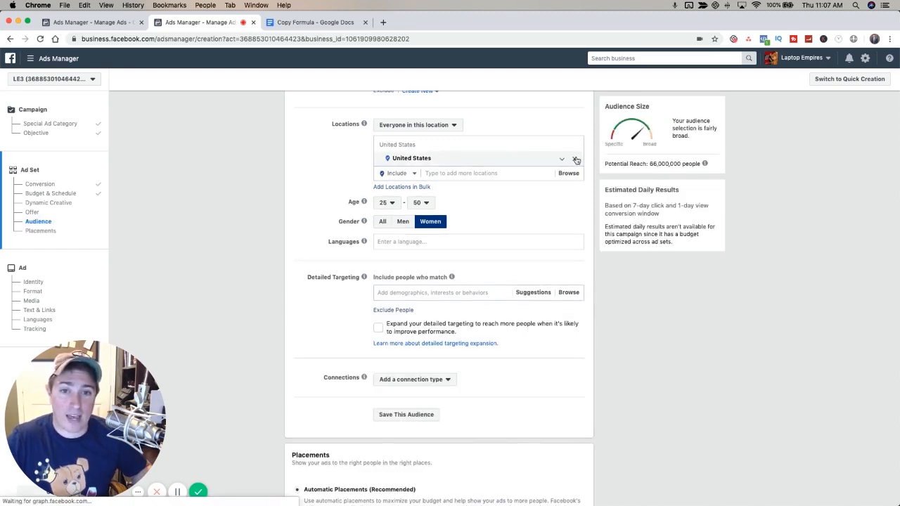
Replace the United States location with Fort Worth, Texas, limited to a 10-mile radius.
{"action": "left_click", "coordinate": [574, 158]}
{"action": "left_click", "coordinate": [461, 189]}
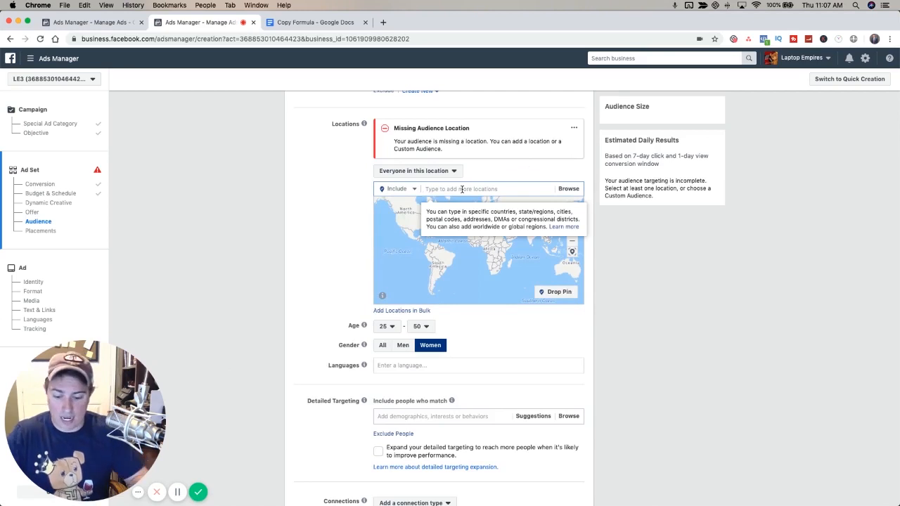
{"action": "type", "text": "fort worth"}
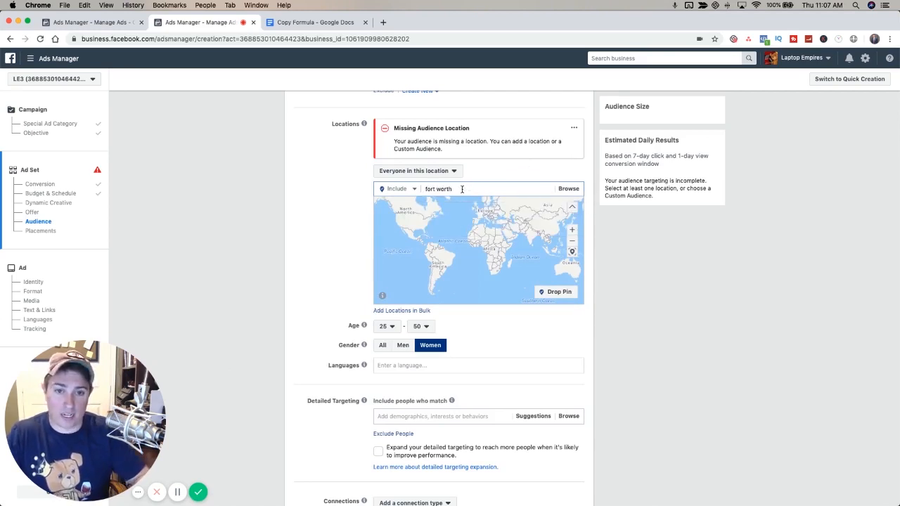
{"action": "left_click", "coordinate": [487, 203]}
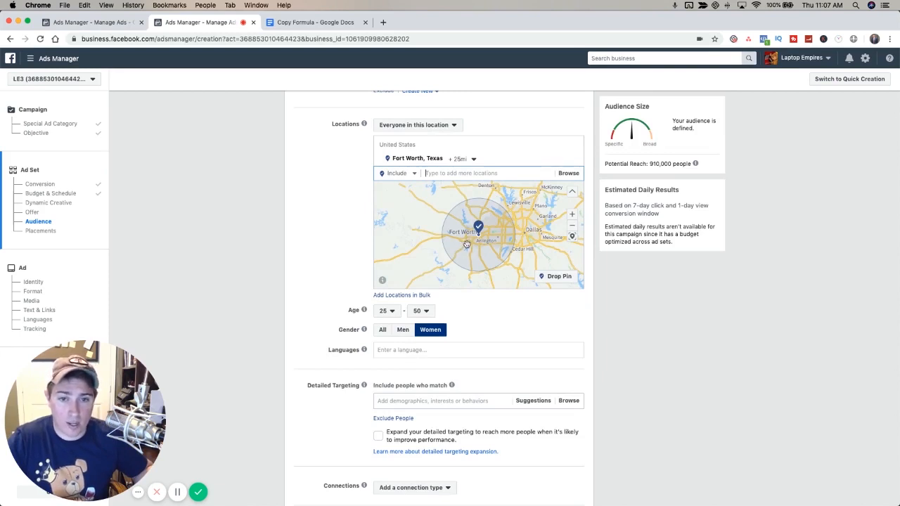
{"action": "left_click", "coordinate": [473, 161]}
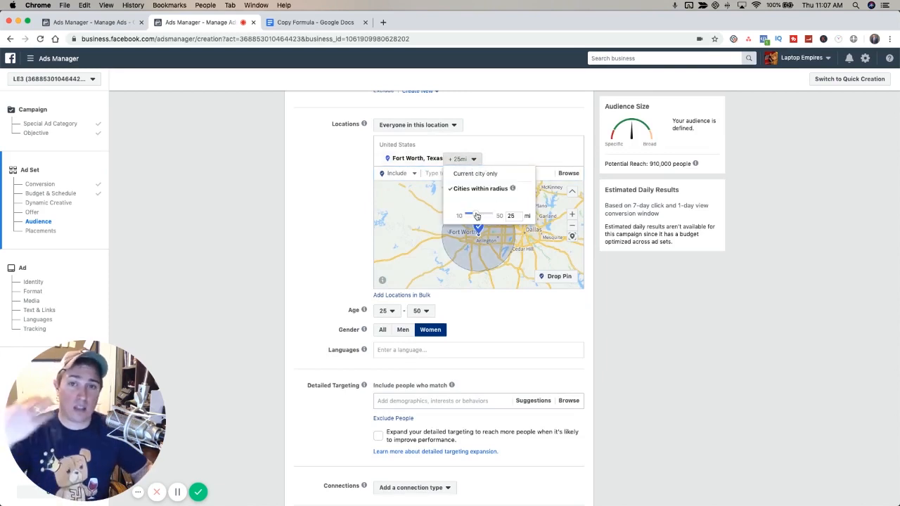
{"action": "left_click_drag", "start_coordinate": [476, 216], "coordinate": [465, 218]}
{"action": "left_click", "coordinate": [365, 238]}
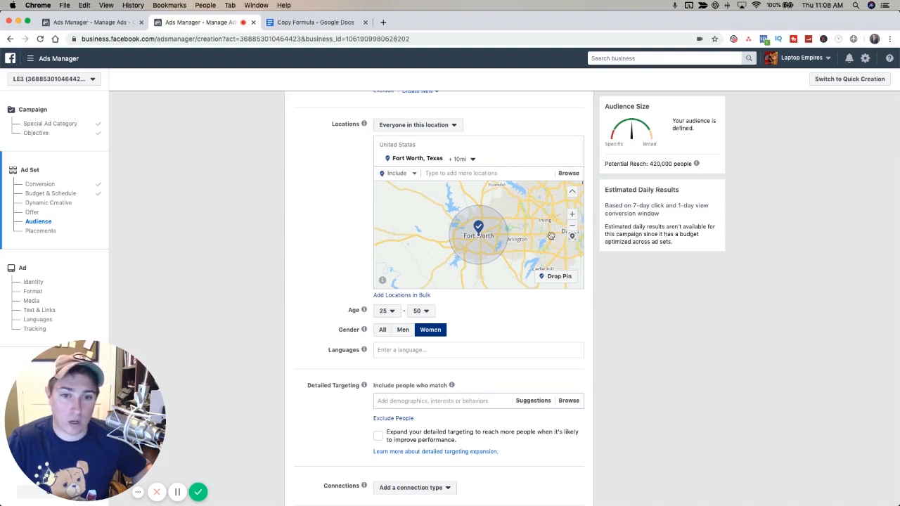
Drop a location pin on the map just northeast of Fort Worth and remove the Fort Worth city location.
{"action": "left_click", "coordinate": [552, 279]}
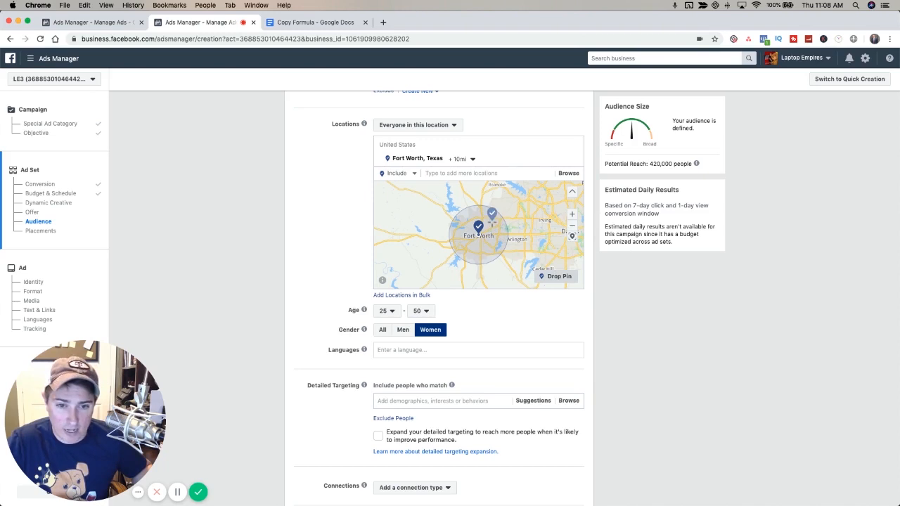
{"action": "left_click", "coordinate": [492, 219]}
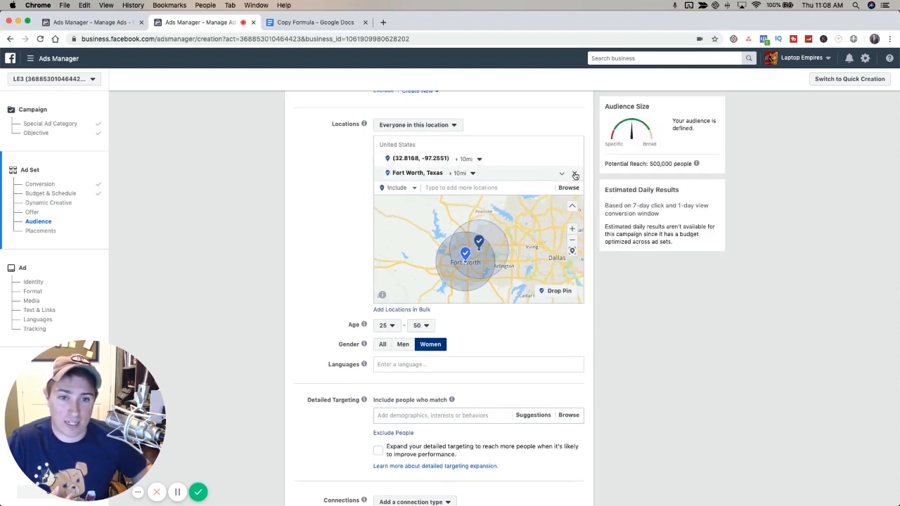
{"action": "left_click", "coordinate": [575, 175]}
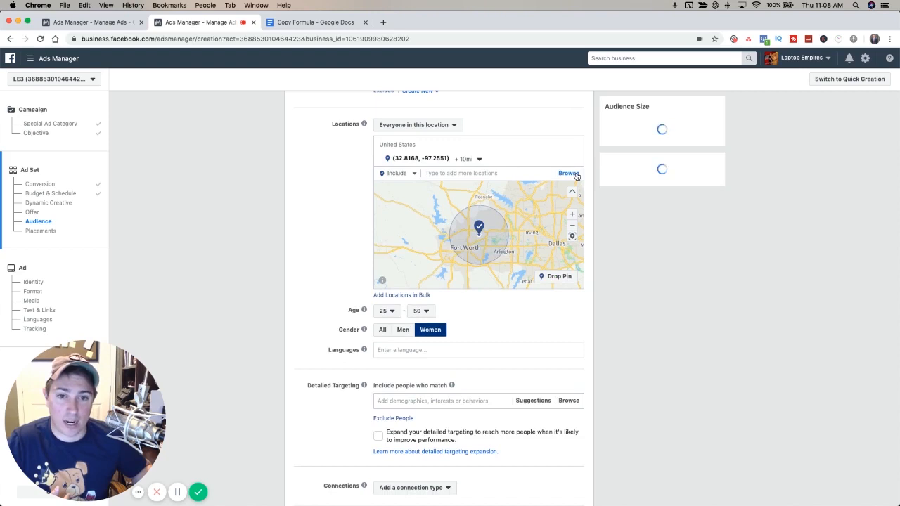
Reduce the radius around the dropped pin to 1 mile.
{"action": "left_click", "coordinate": [479, 161]}
{"action": "left_click_drag", "start_coordinate": [465, 188], "coordinate": [461, 190]}
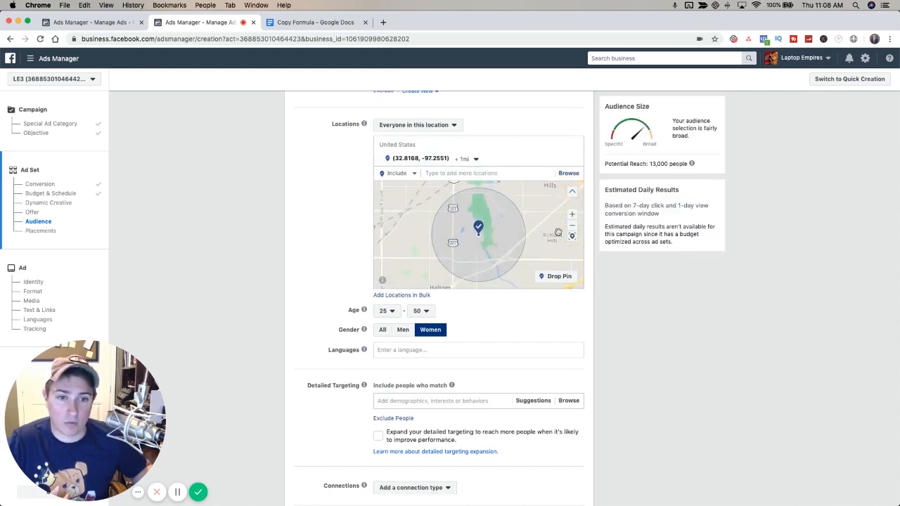
{"action": "left_click", "coordinate": [571, 225]}
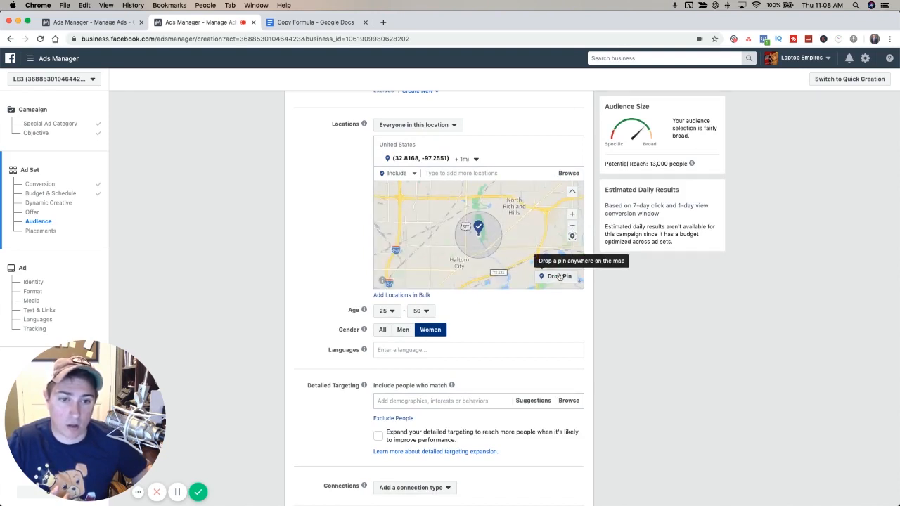
Set the radius around the dropped pin to 3 miles and check the potential reach.
{"action": "left_click", "coordinate": [469, 158]}
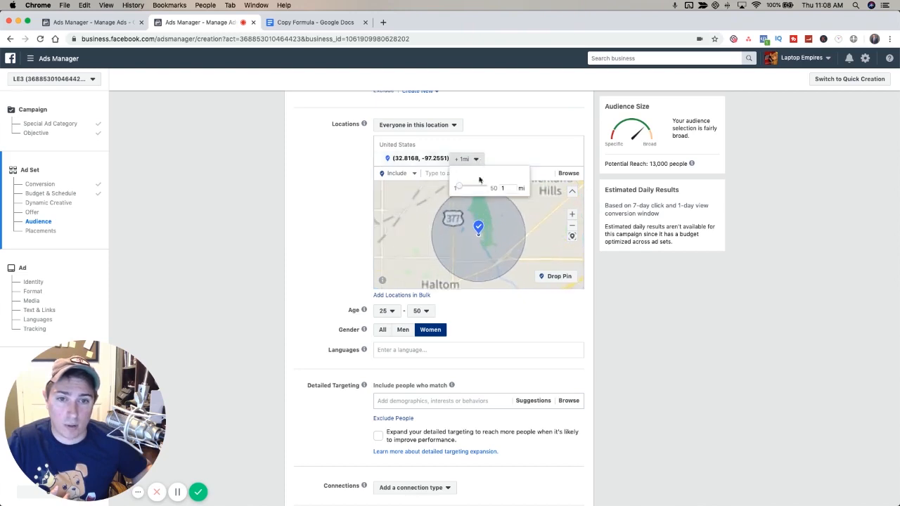
{"action": "left_click_drag", "start_coordinate": [507, 189], "coordinate": [500, 191]}
{"action": "type", "text": "2"}
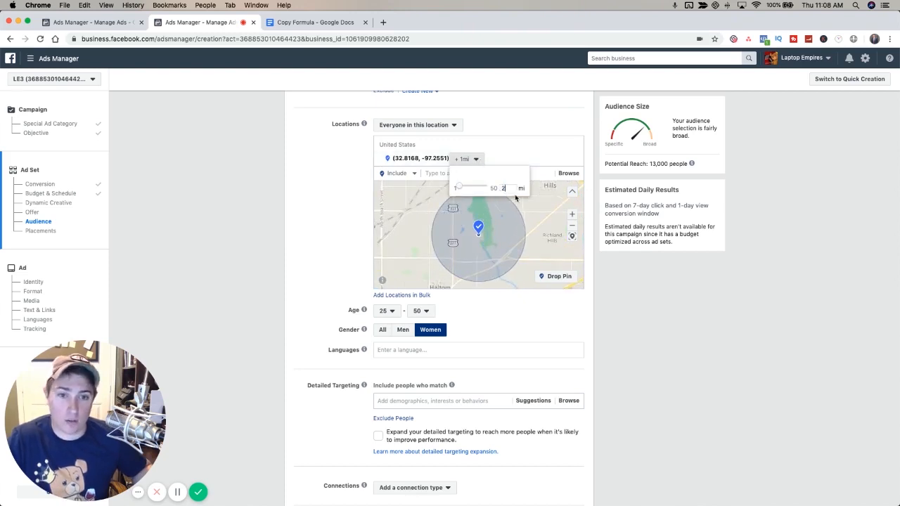
{"action": "key", "text": "BackSpace"}
{"action": "type", "text": "3"}
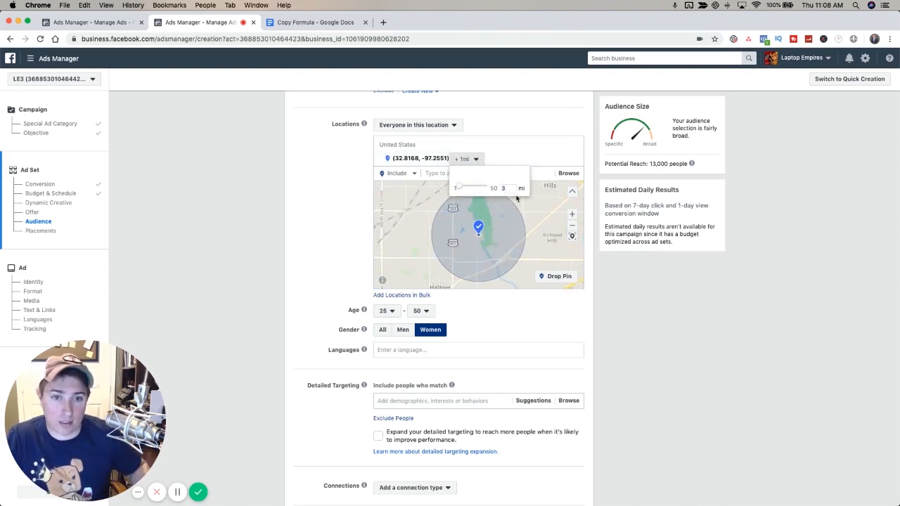
{"action": "key", "text": "Return"}
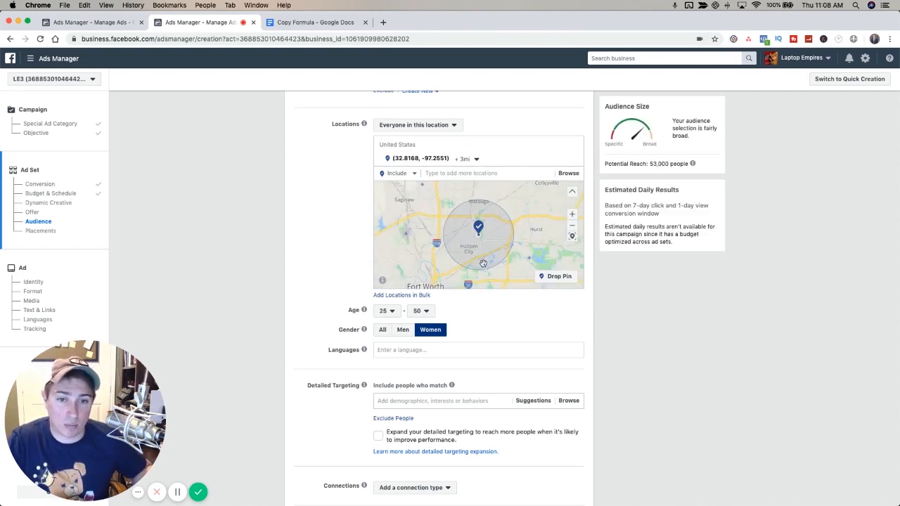
{"action": "scroll", "coordinate": [479, 239], "scroll_direction": "down", "scroll_amount": 2}
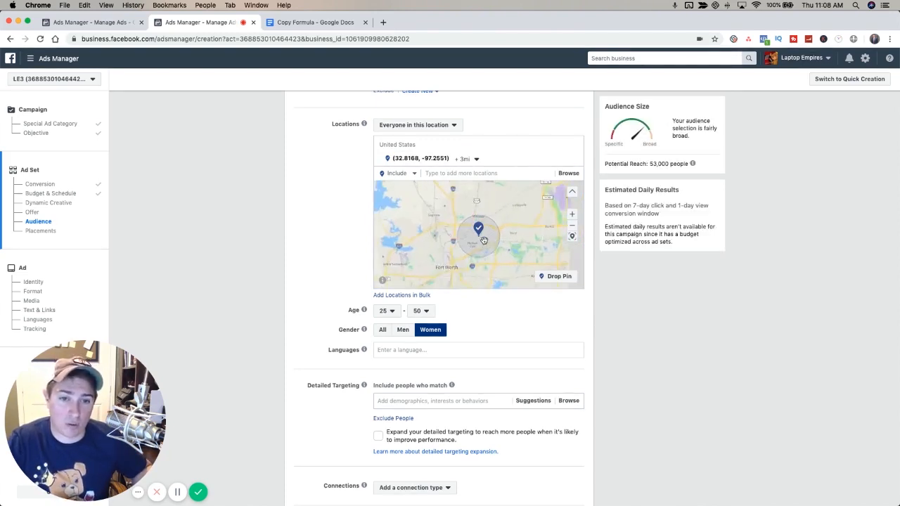
{"action": "left_click", "coordinate": [572, 215]}
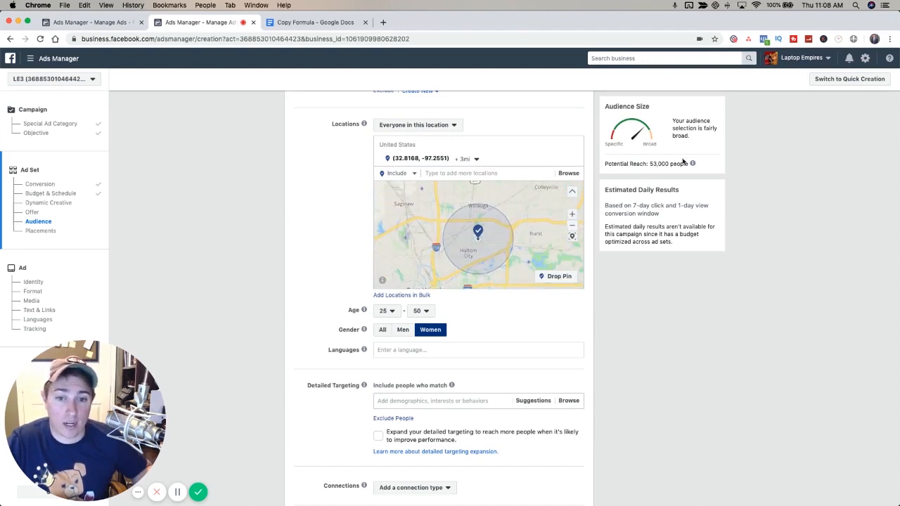
{"action": "left_click_drag", "start_coordinate": [662, 163], "coordinate": [675, 163]}
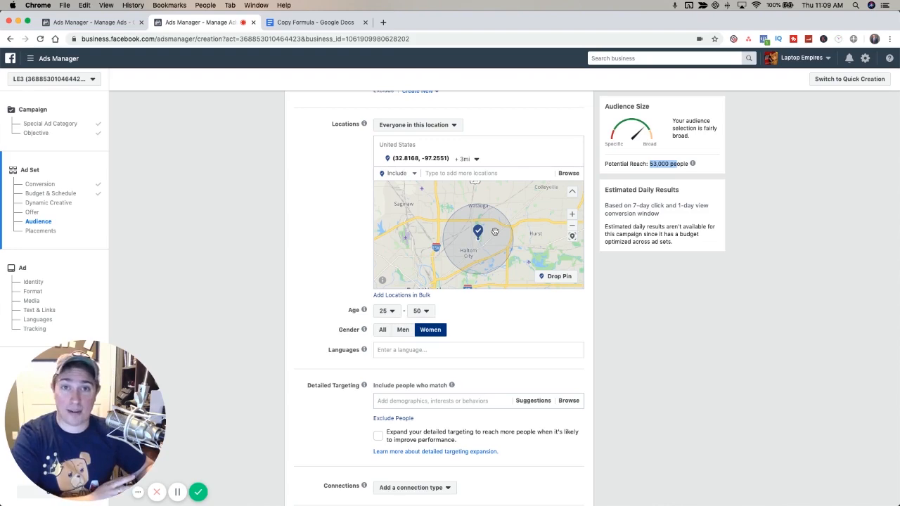
Drop an exclusion pin on the map near Watauga, just north of the included pin.
{"action": "scroll", "coordinate": [269, 375], "scroll_direction": "down", "scroll_amount": 3}
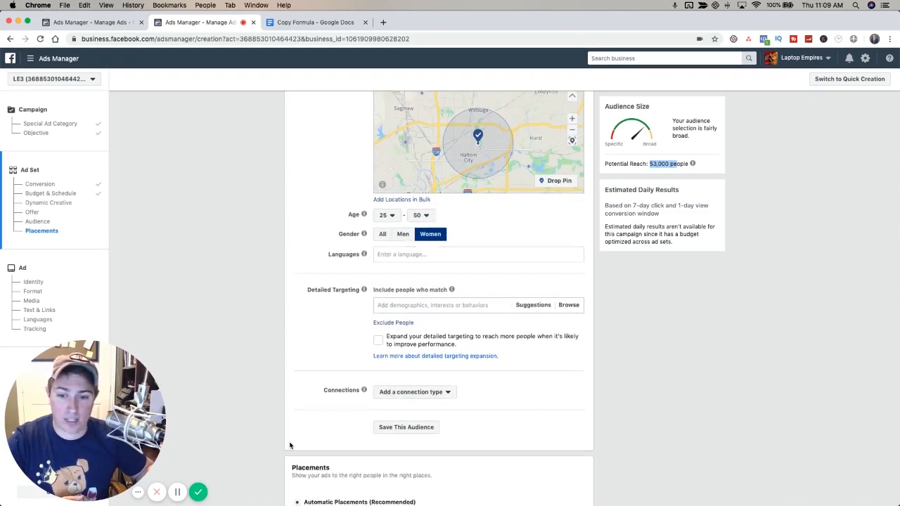
{"action": "scroll", "coordinate": [290, 444], "scroll_direction": "down", "scroll_amount": 3}
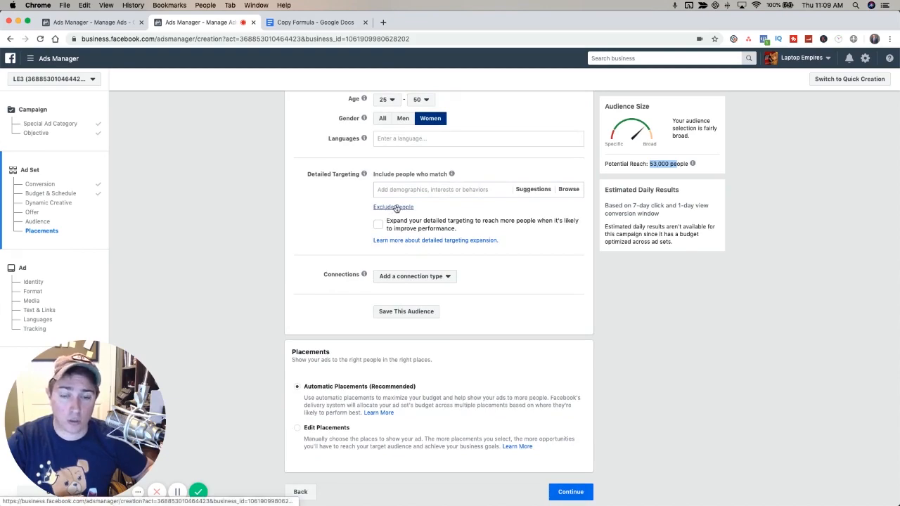
{"action": "scroll", "coordinate": [393, 208], "scroll_direction": "up", "scroll_amount": 3}
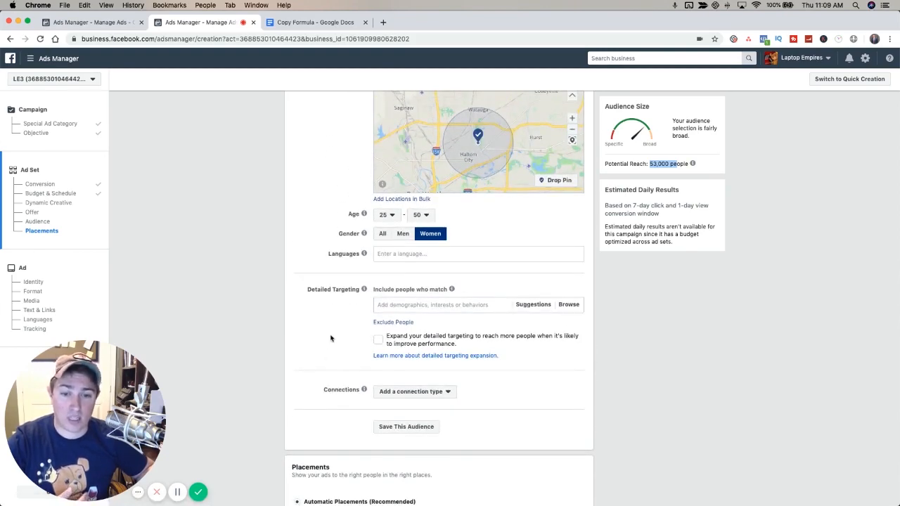
{"action": "scroll", "coordinate": [478, 210], "scroll_direction": "up", "scroll_amount": 2}
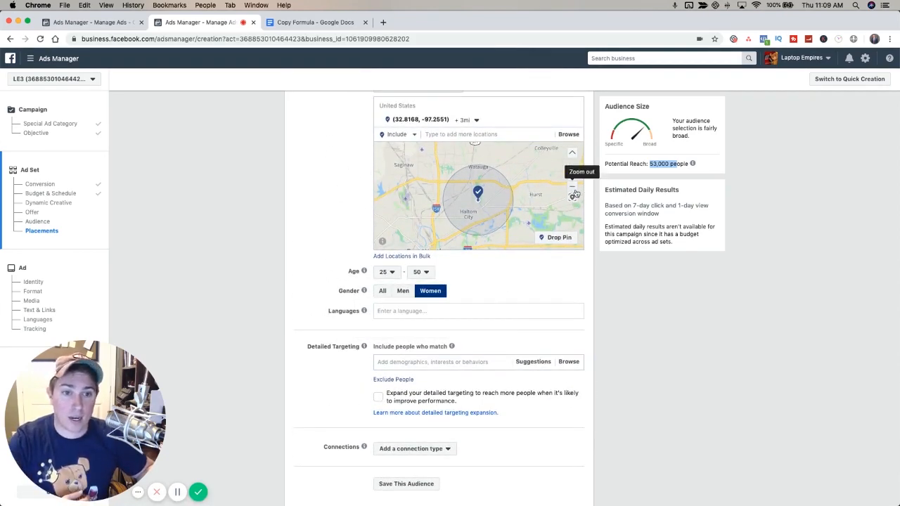
{"action": "scroll", "coordinate": [538, 258], "scroll_direction": "up", "scroll_amount": 1}
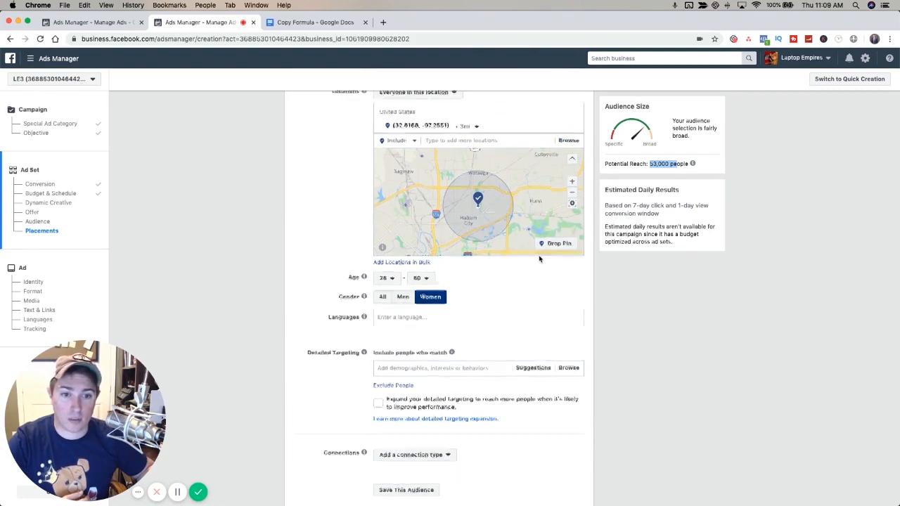
{"action": "left_click", "coordinate": [558, 247]}
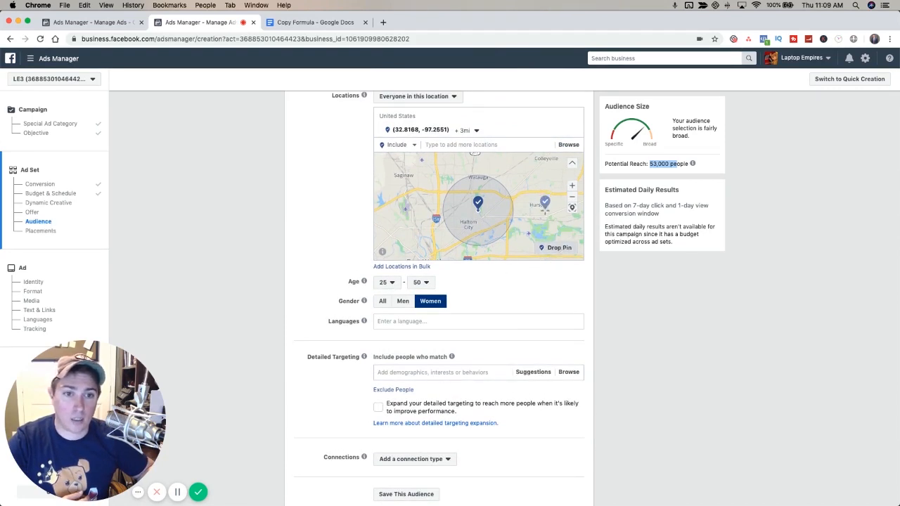
{"action": "left_click", "coordinate": [414, 145]}
{"action": "left_click", "coordinate": [398, 173]}
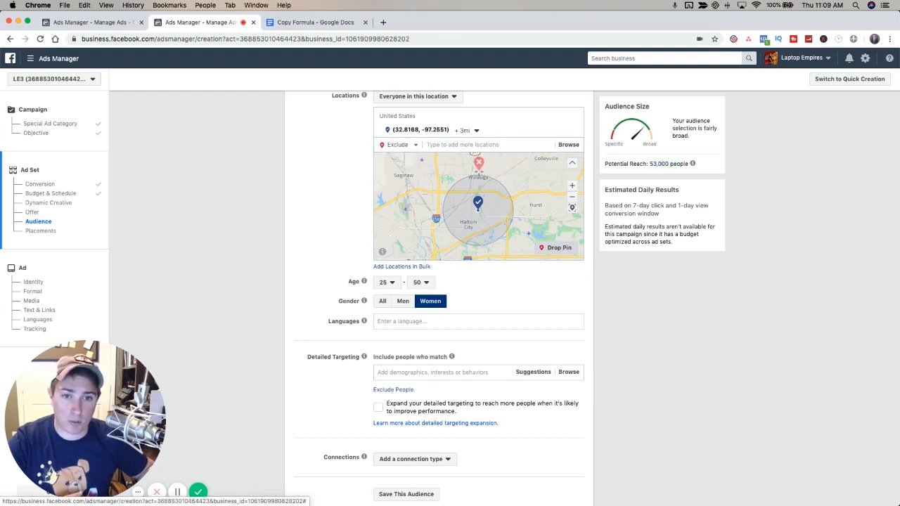
{"action": "left_click", "coordinate": [479, 172]}
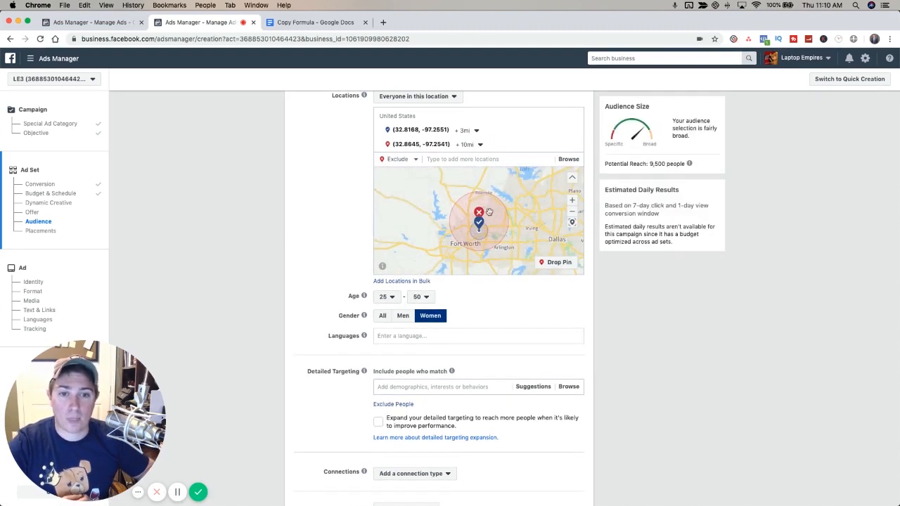
Reduce the radius around the excluded pin to 1 mile.
{"action": "left_click", "coordinate": [478, 144]}
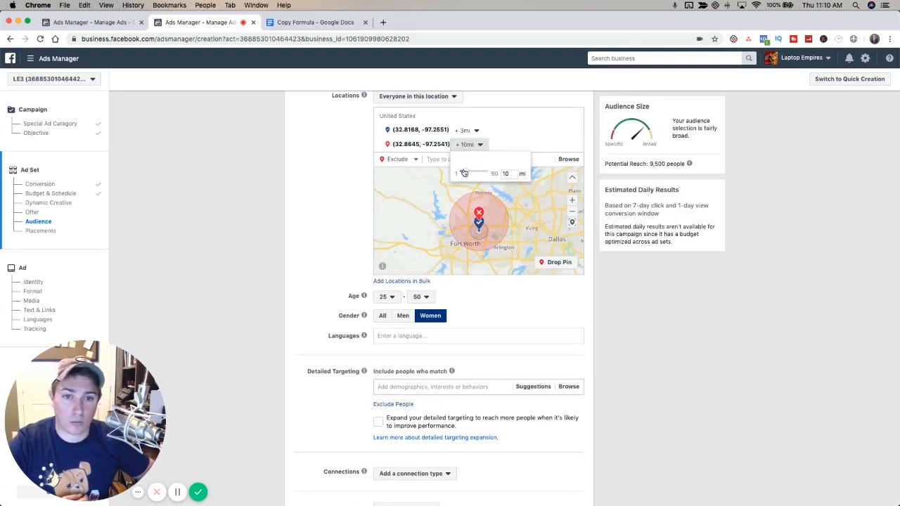
{"action": "left_click_drag", "start_coordinate": [464, 173], "coordinate": [444, 173]}
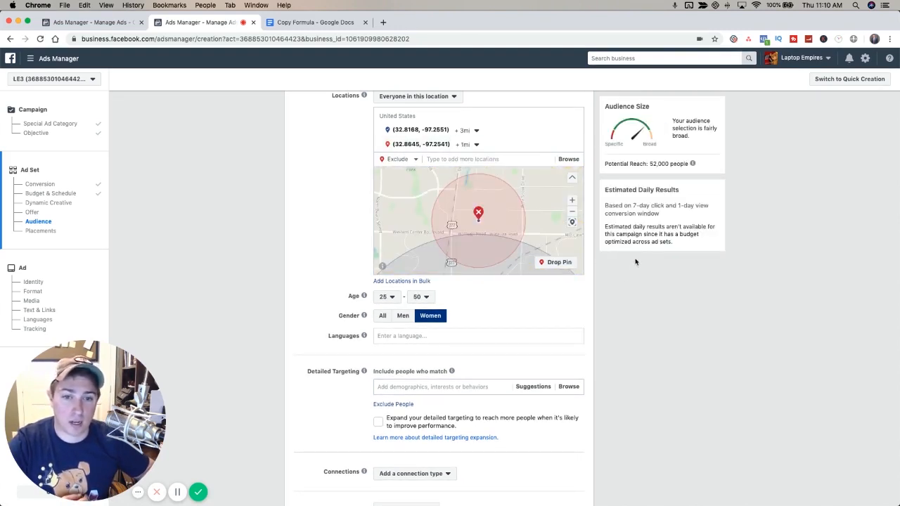
{"action": "scroll", "coordinate": [534, 245], "scroll_direction": "down", "scroll_amount": 3}
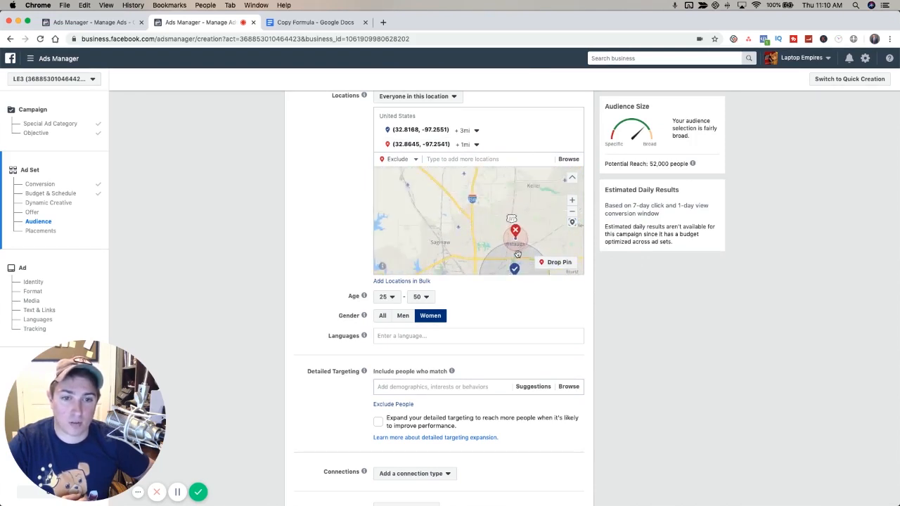
Set the radius around the excluded pin to 2 miles and check where it overlaps the included area on the map.
{"action": "left_click", "coordinate": [476, 144]}
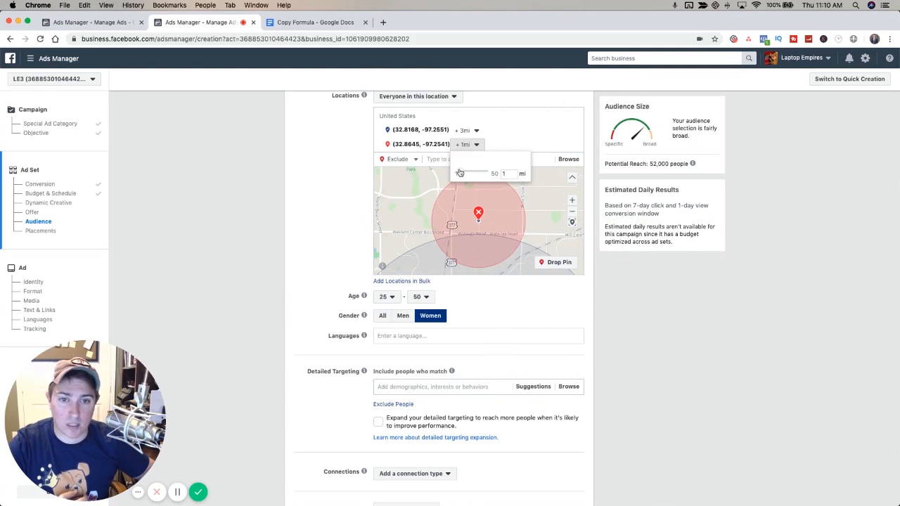
{"action": "left_click_drag", "start_coordinate": [460, 173], "coordinate": [467, 173]}
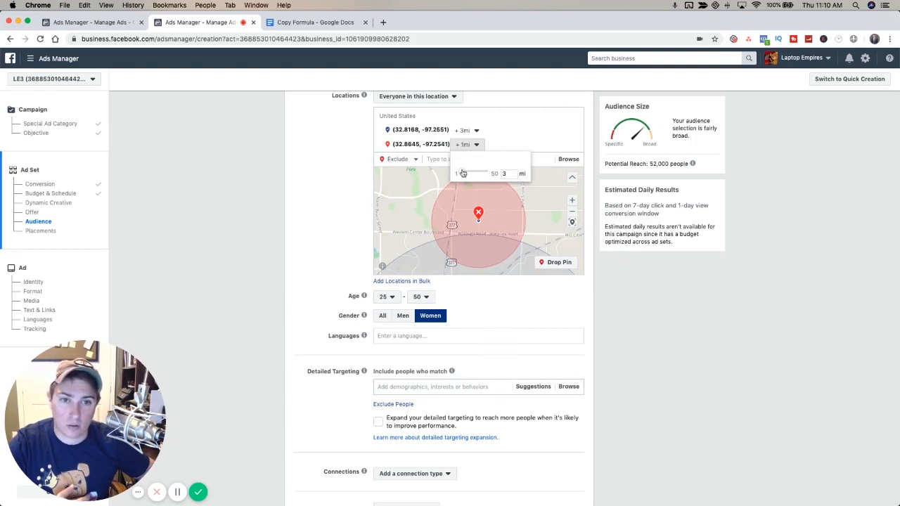
{"action": "left_click", "coordinate": [338, 248]}
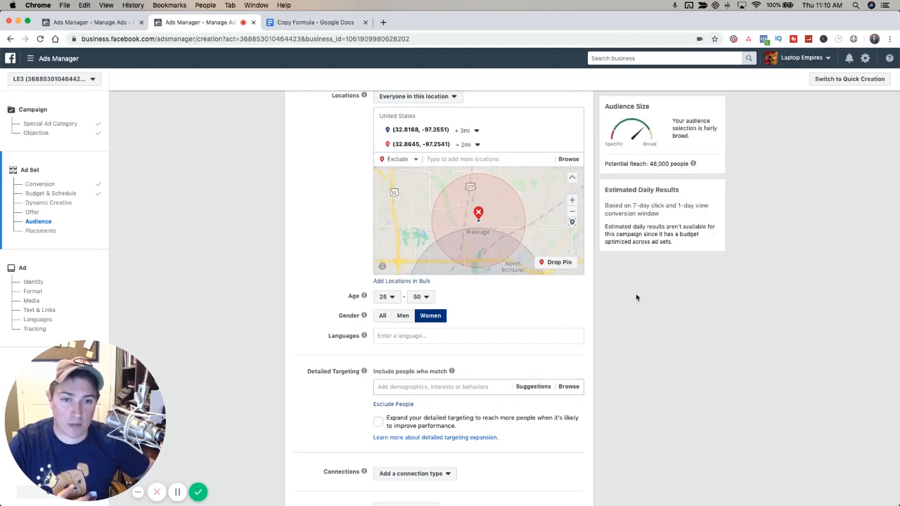
{"action": "scroll", "coordinate": [481, 242], "scroll_direction": "down", "scroll_amount": 2}
{"action": "scroll", "coordinate": [482, 242], "scroll_direction": "up", "scroll_amount": 1}
{"action": "left_click_drag", "start_coordinate": [482, 242], "coordinate": [475, 184]}
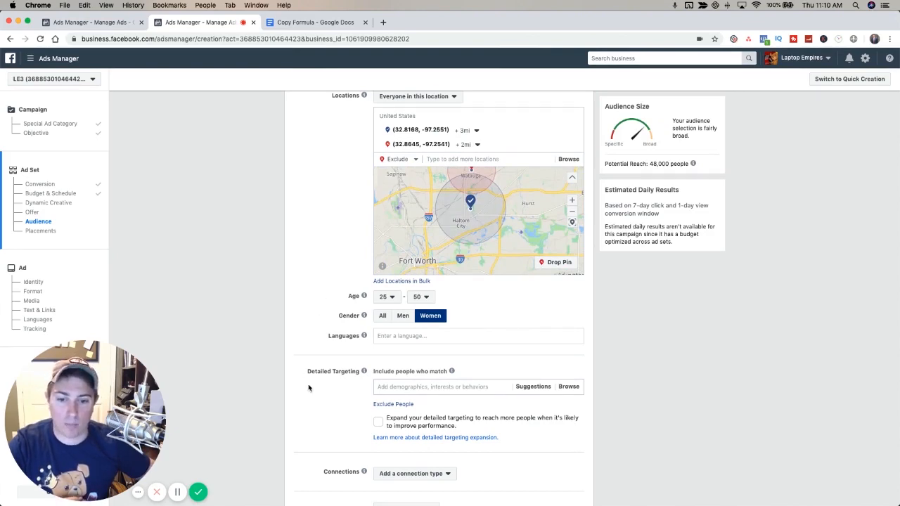
Switch the ad set to manually edited placements and exclude desktop so that only mobile devices are targeted.
{"action": "scroll", "coordinate": [308, 387], "scroll_direction": "down", "scroll_amount": 5}
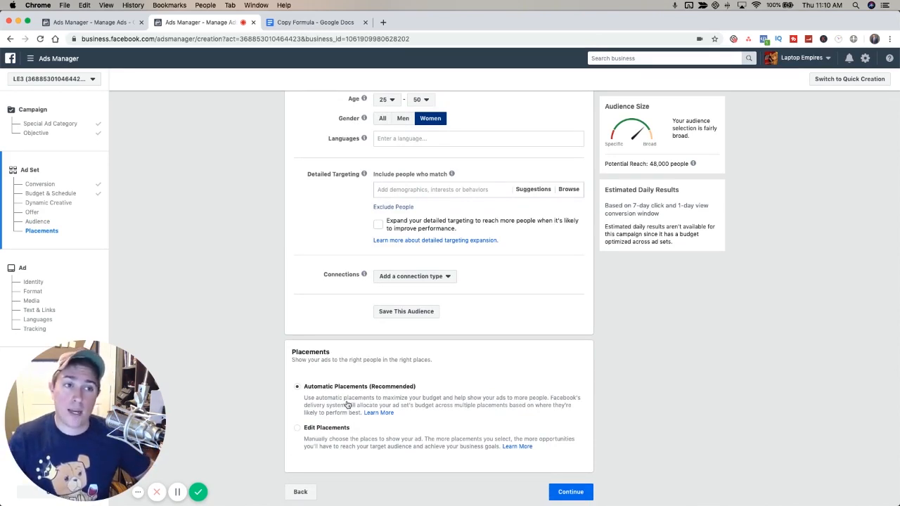
{"action": "left_click", "coordinate": [312, 428]}
{"action": "scroll", "coordinate": [383, 440], "scroll_direction": "down", "scroll_amount": 3}
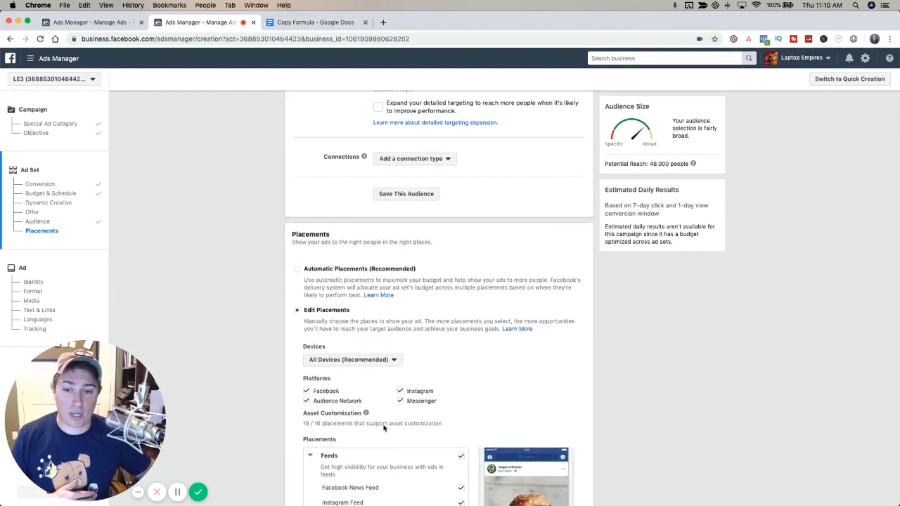
{"action": "left_click", "coordinate": [350, 361]}
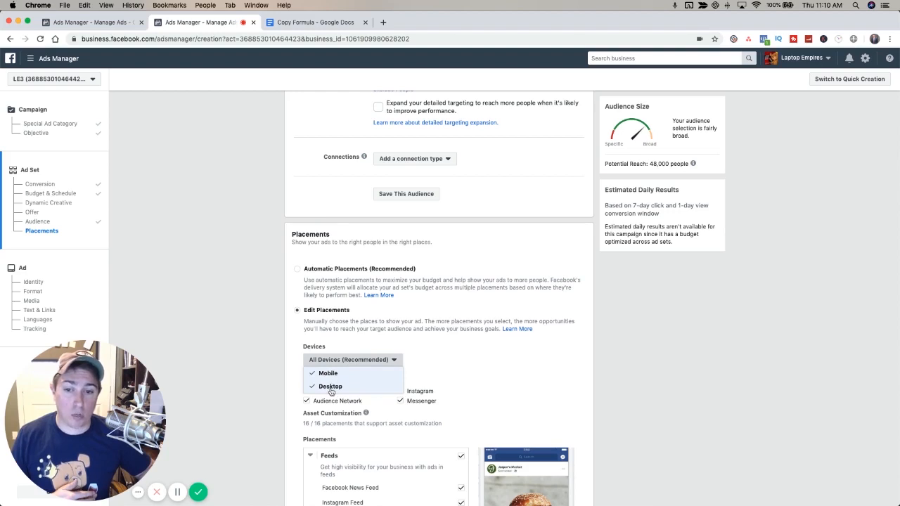
{"action": "left_click", "coordinate": [330, 388]}
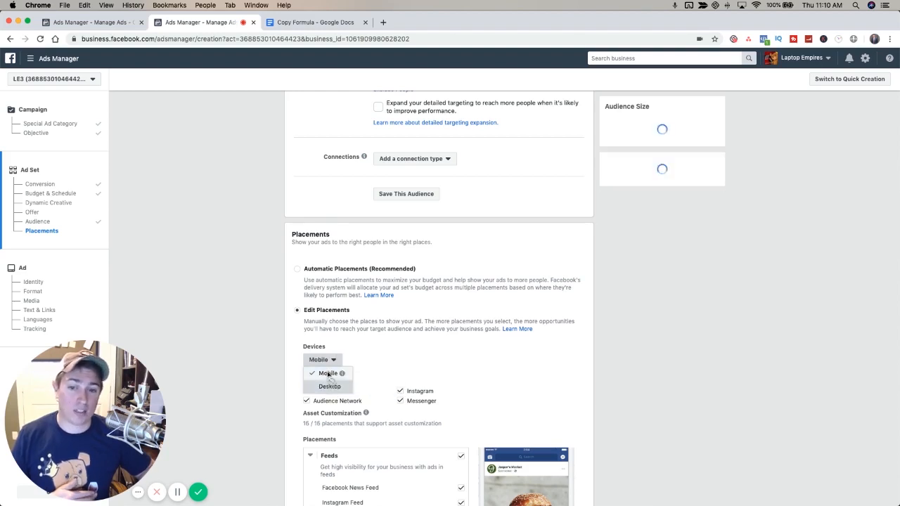
{"action": "left_click", "coordinate": [470, 358]}
Remove the Facebook Marketplace, Facebook Video Feeds, Instagram Explore and Messenger Inbox placements from Feeds.
{"action": "scroll", "coordinate": [381, 416], "scroll_direction": "down", "scroll_amount": 5}
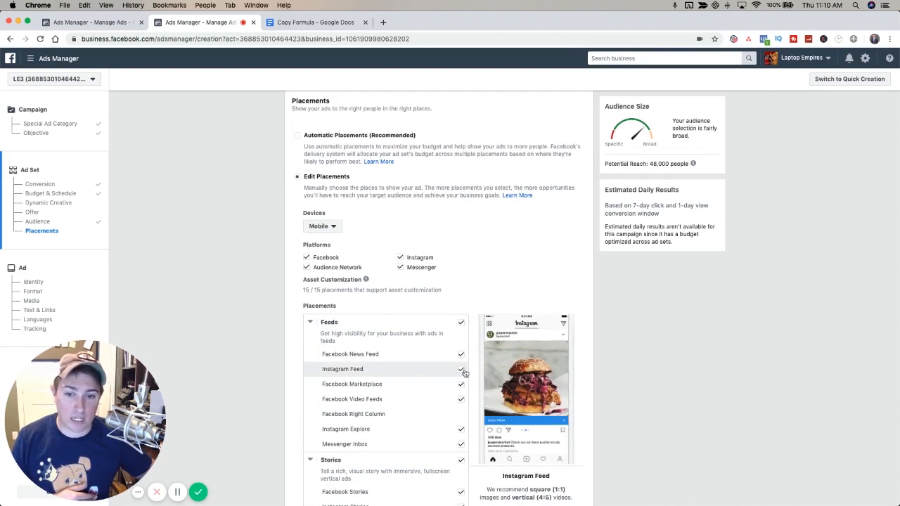
{"action": "left_click", "coordinate": [461, 384]}
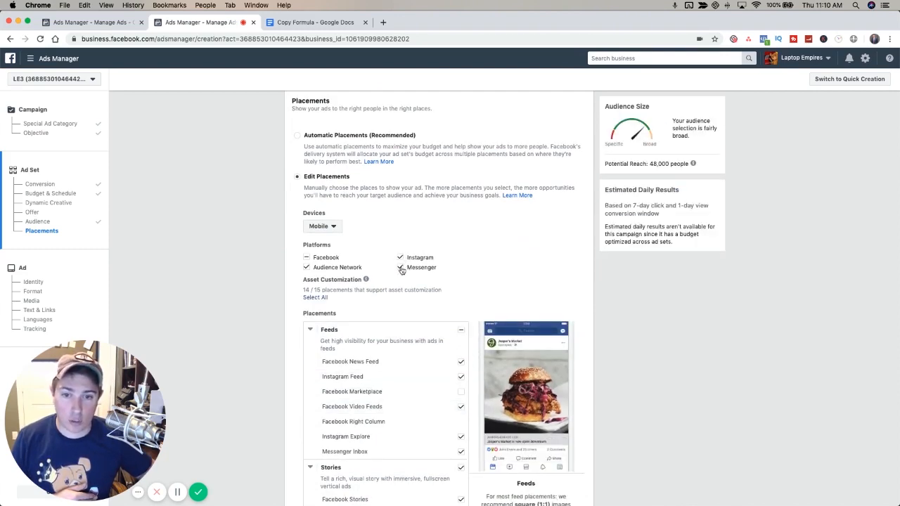
{"action": "left_click", "coordinate": [461, 407]}
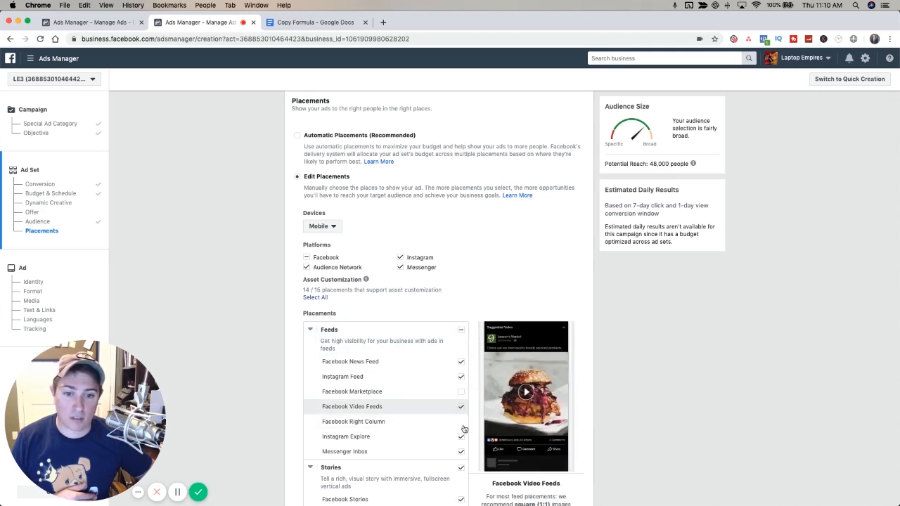
{"action": "left_click", "coordinate": [461, 438]}
{"action": "left_click", "coordinate": [461, 453]}
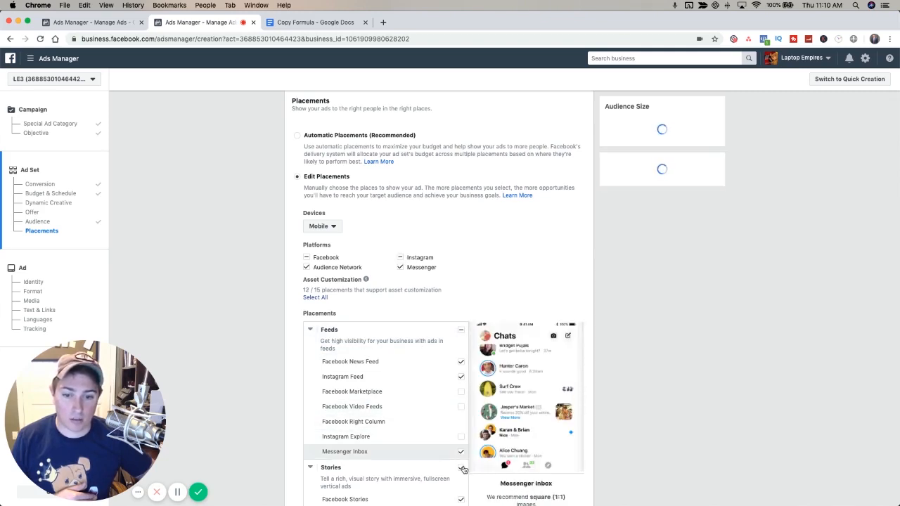
Remove all Stories, In-Stream, Search, In-Article, and Apps and Sites placements.
{"action": "left_click", "coordinate": [461, 468]}
{"action": "scroll", "coordinate": [534, 485], "scroll_direction": "down", "scroll_amount": 5}
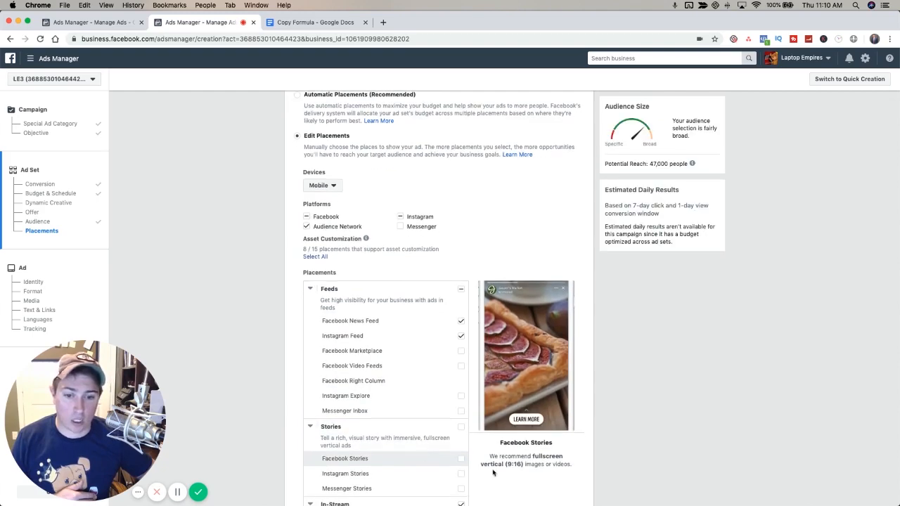
{"action": "left_click", "coordinate": [461, 391]}
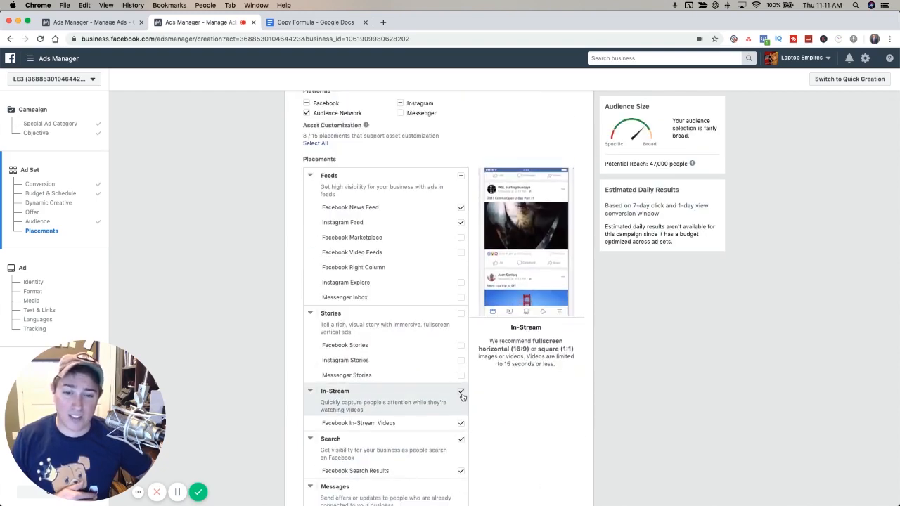
{"action": "left_click", "coordinate": [461, 439]}
{"action": "scroll", "coordinate": [464, 421], "scroll_direction": "down", "scroll_amount": 5}
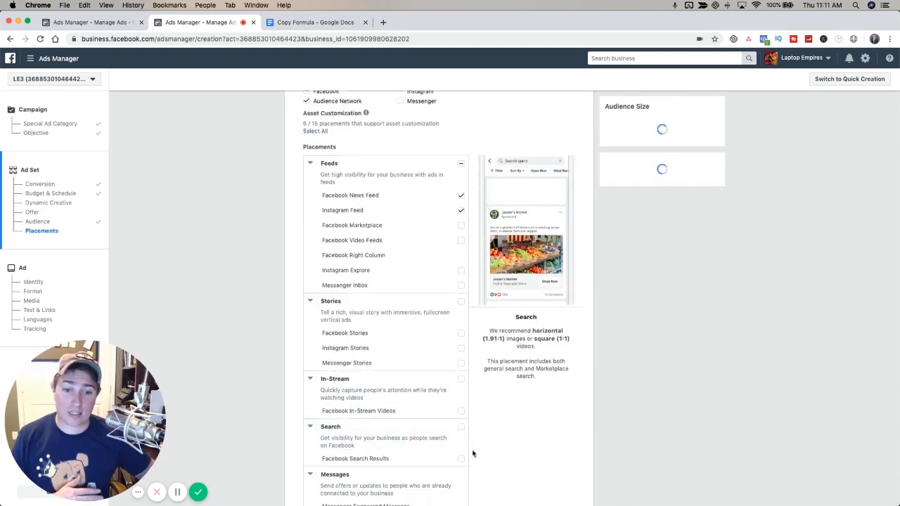
{"action": "left_click", "coordinate": [460, 343]}
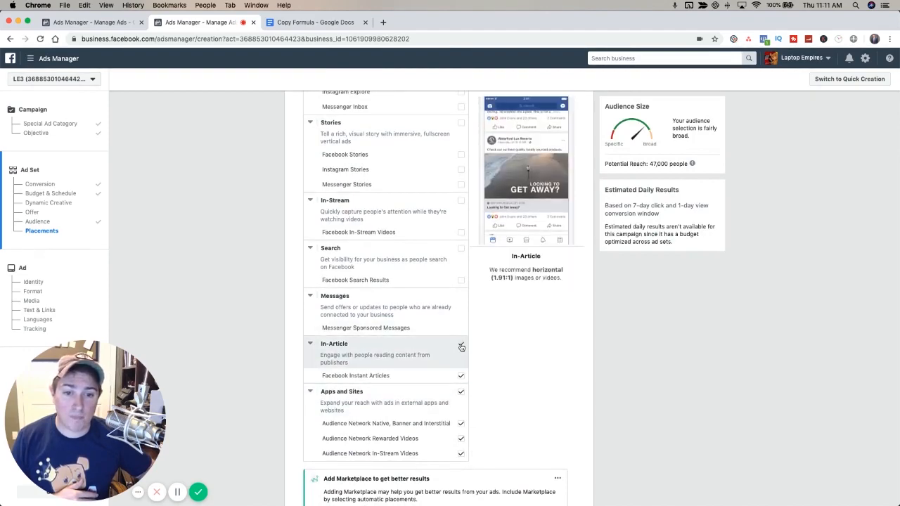
{"action": "left_click", "coordinate": [461, 392]}
Remove the Instagram Feed placement, keeping only Facebook News Feed, and review the rest of the placement settings.
{"action": "scroll", "coordinate": [485, 392], "scroll_direction": "up", "scroll_amount": 8}
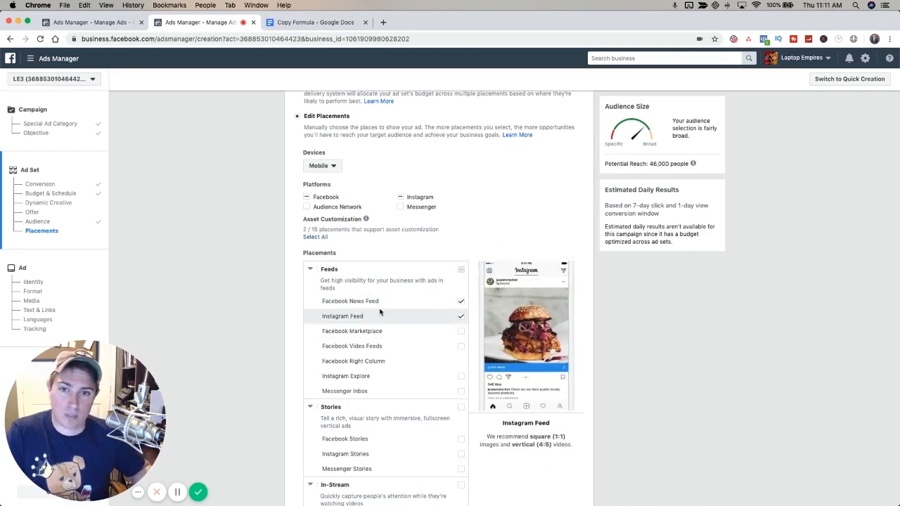
{"action": "left_click", "coordinate": [461, 318]}
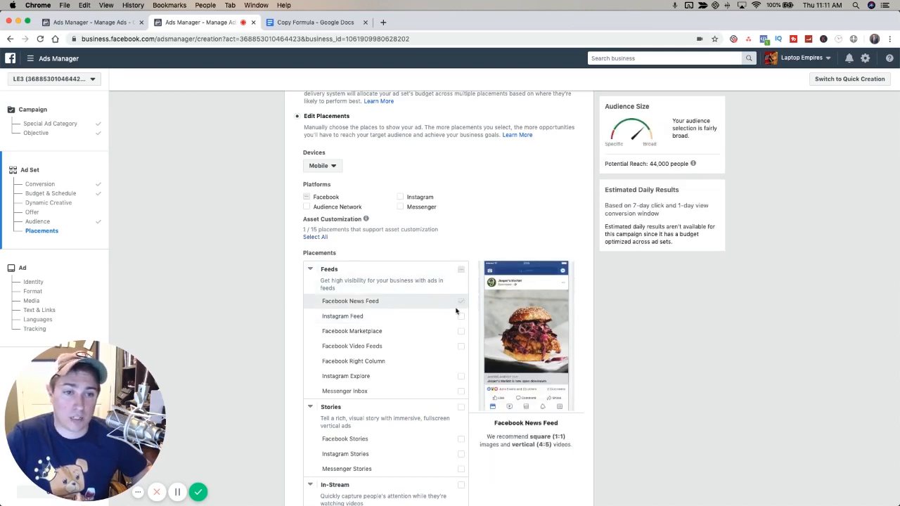
{"action": "scroll", "coordinate": [358, 348], "scroll_direction": "down", "scroll_amount": 3}
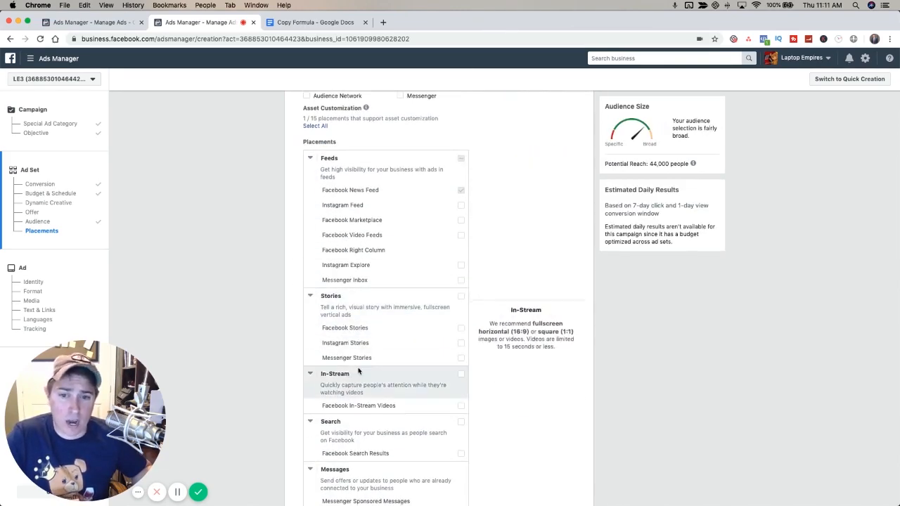
{"action": "scroll", "coordinate": [363, 327], "scroll_direction": "down", "scroll_amount": 4}
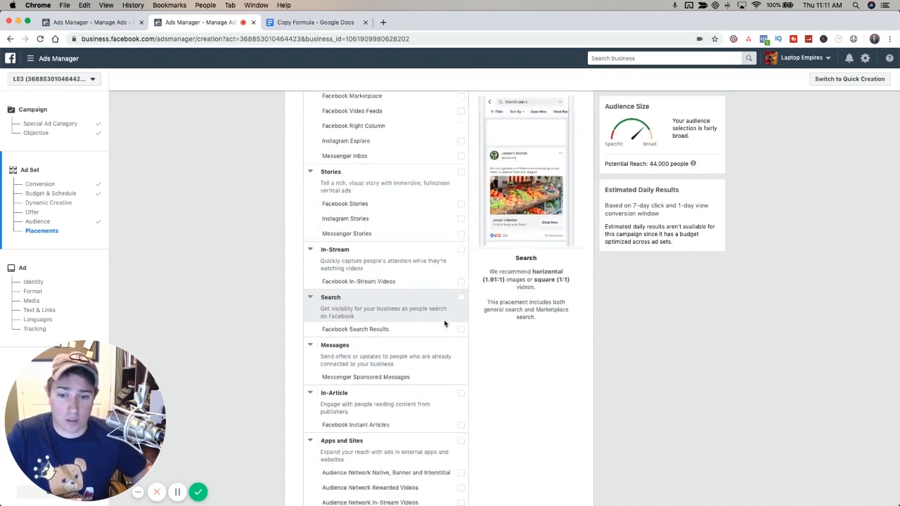
{"action": "scroll", "coordinate": [373, 341], "scroll_direction": "down", "scroll_amount": 3}
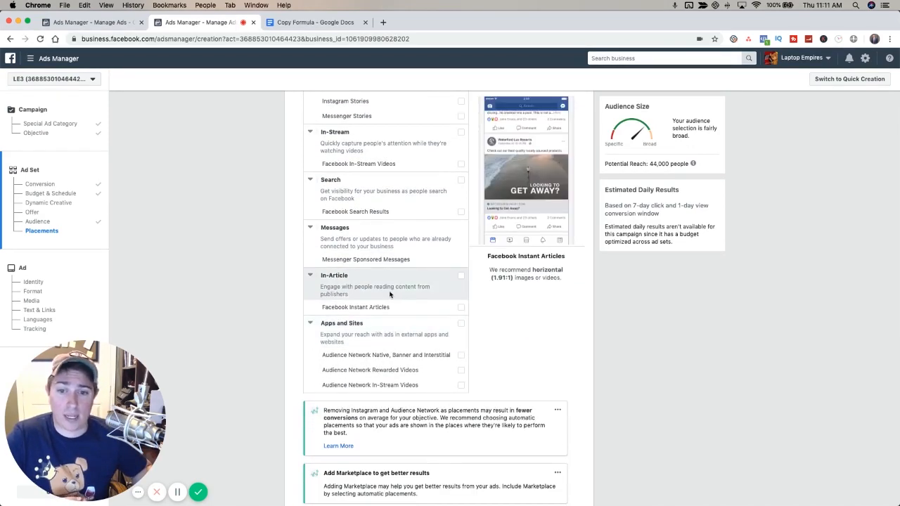
{"action": "scroll", "coordinate": [372, 380], "scroll_direction": "down", "scroll_amount": 5}
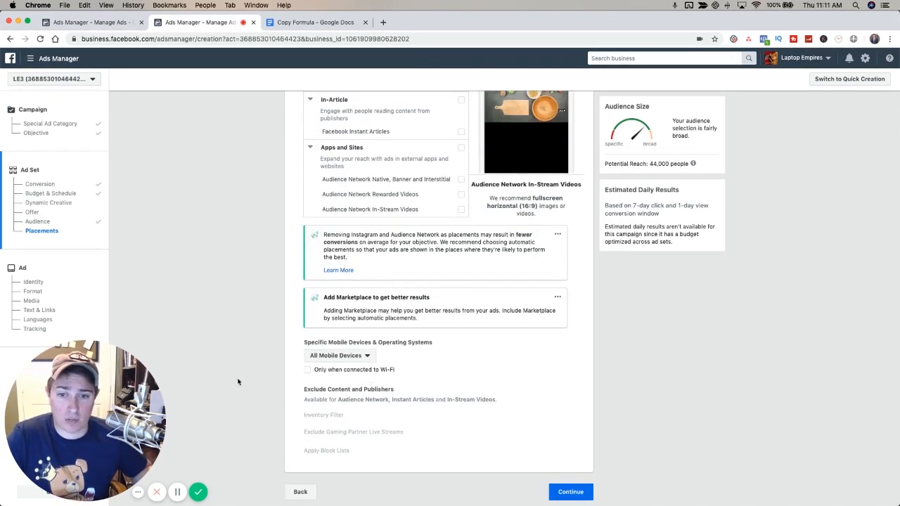
{"action": "scroll", "coordinate": [377, 367], "scroll_direction": "up", "scroll_amount": 4}
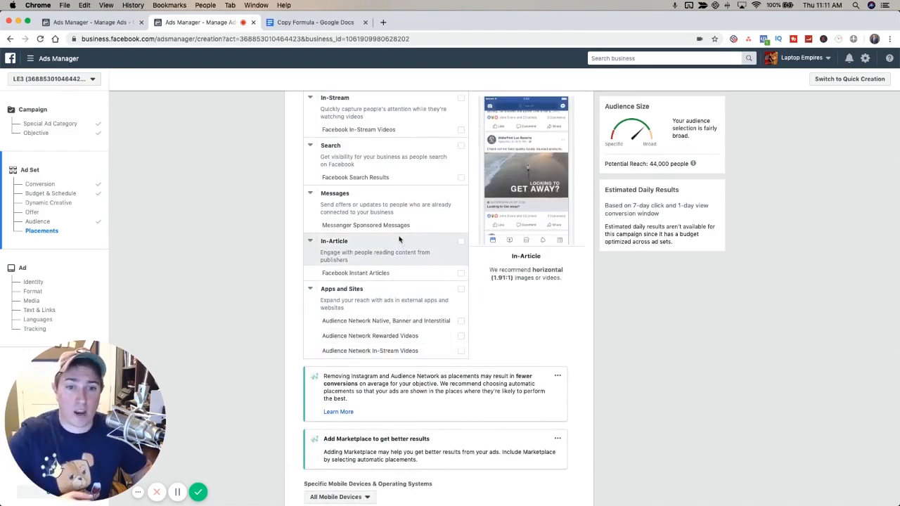
{"action": "scroll", "coordinate": [603, 369], "scroll_direction": "down", "scroll_amount": 4}
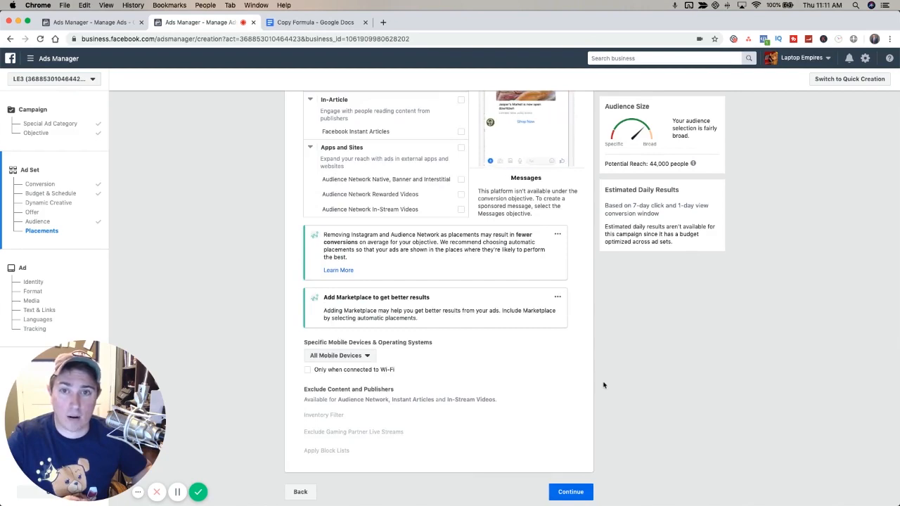
Complete the placements section and continue to the ad setup, keeping the Single Image or Video format.
{"action": "left_click", "coordinate": [573, 494]}
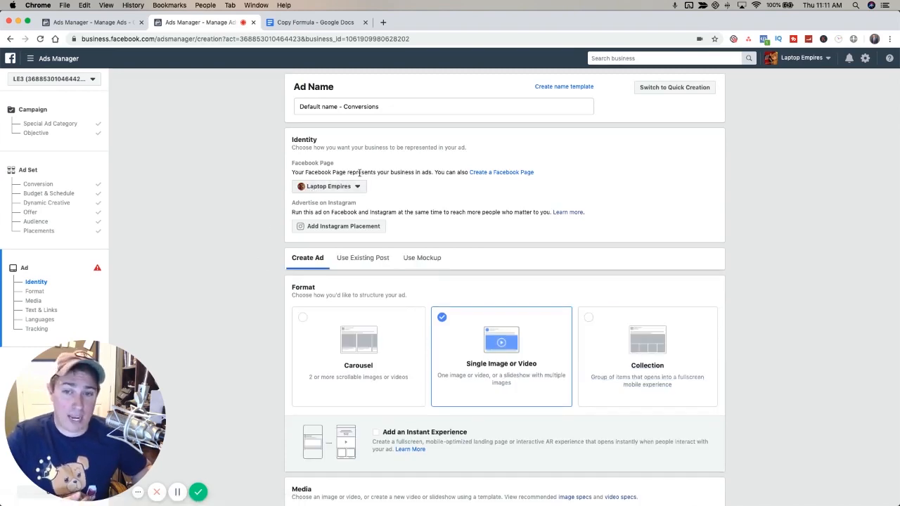
{"action": "scroll", "coordinate": [237, 236], "scroll_direction": "down", "scroll_amount": 5}
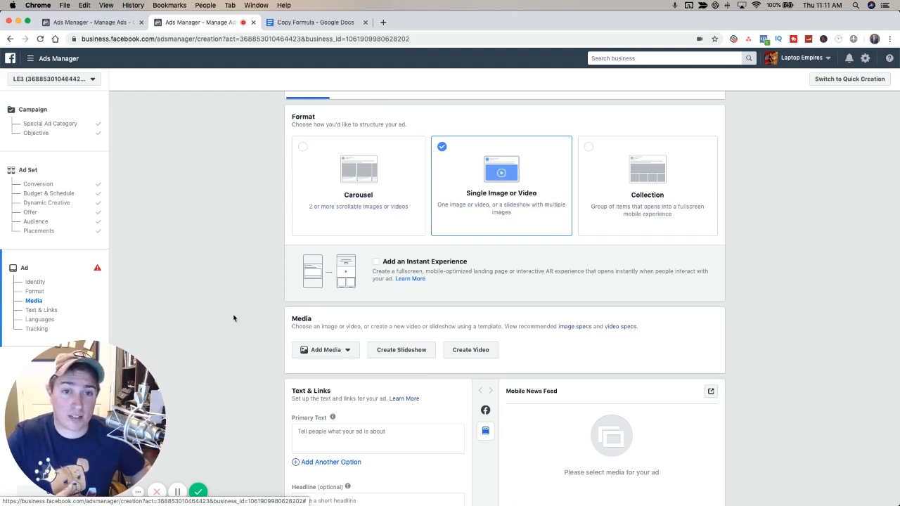
{"action": "scroll", "coordinate": [276, 359], "scroll_direction": "down", "scroll_amount": 3}
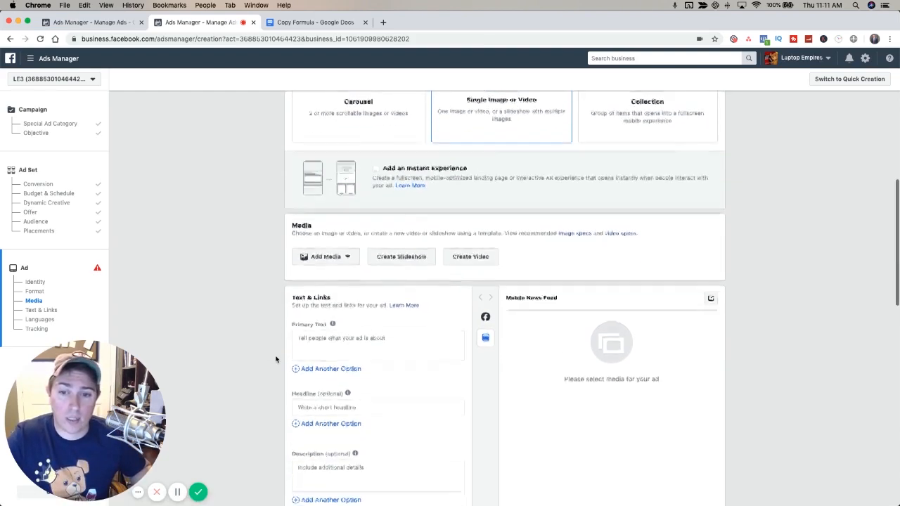
Add the account image of a child on a man's shoulders, Copy of Untitled (4).png, as the ad's media.
{"action": "left_click", "coordinate": [320, 260]}
{"action": "left_click", "coordinate": [322, 273]}
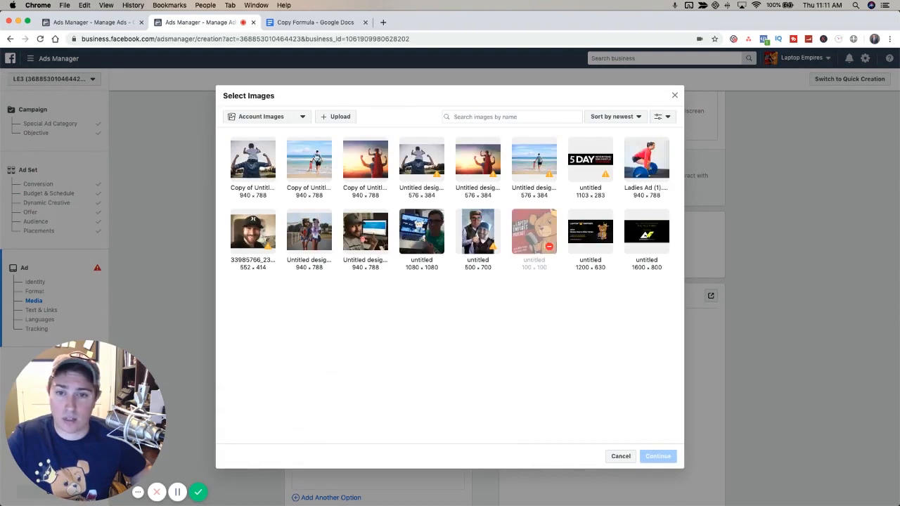
{"action": "left_click", "coordinate": [253, 160]}
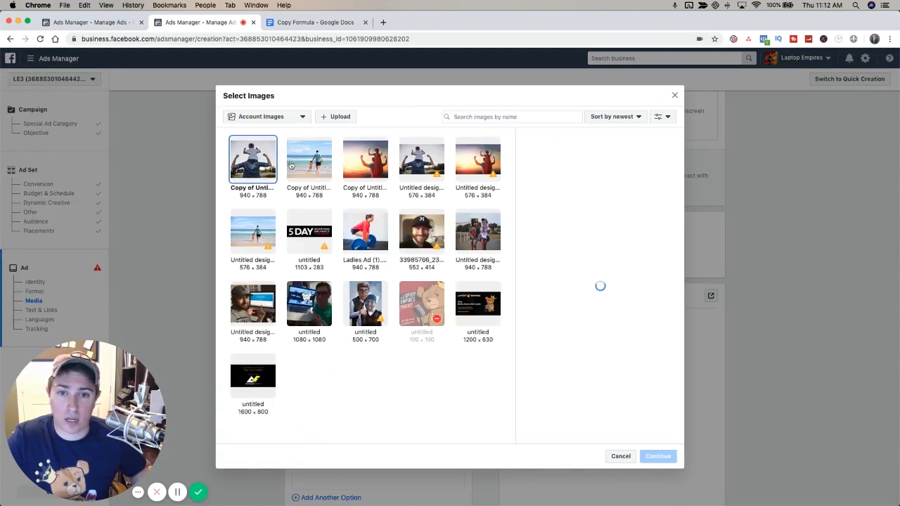
{"action": "left_click", "coordinate": [655, 457]}
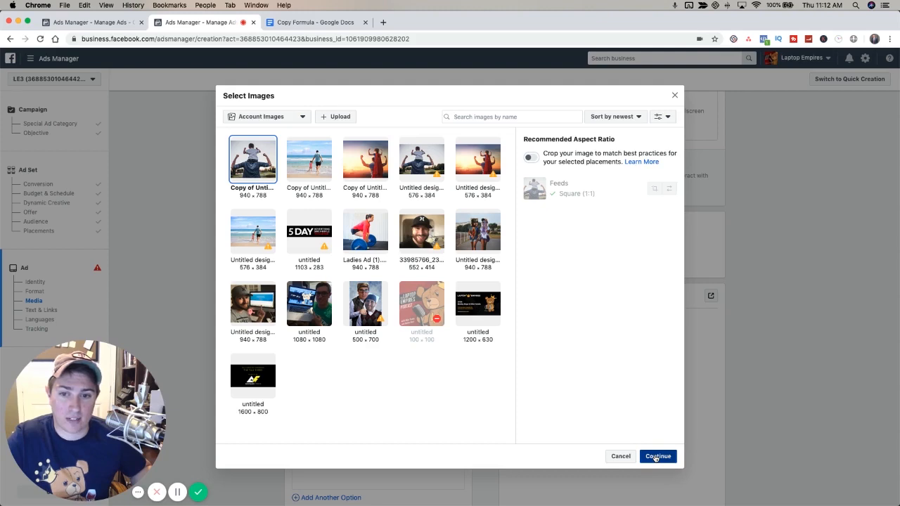
{"action": "scroll", "coordinate": [313, 390], "scroll_direction": "down", "scroll_amount": 4}
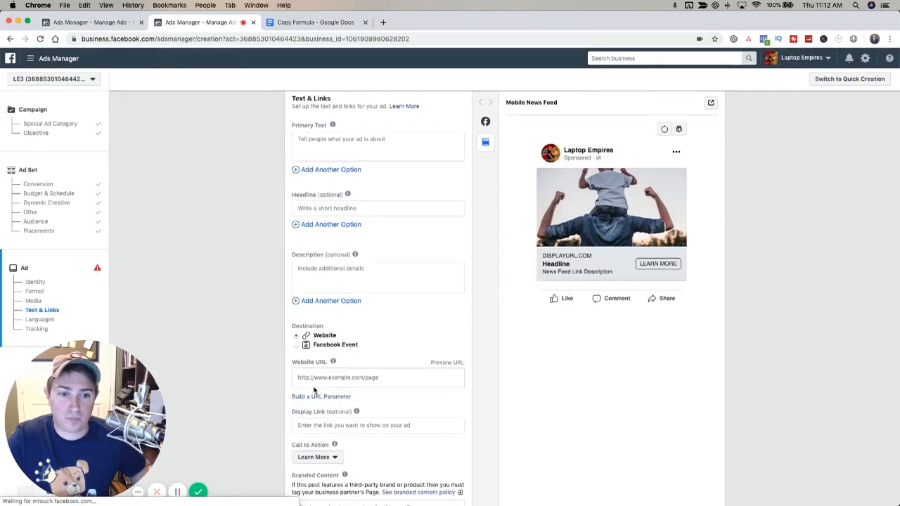
Crop the ad image to the Square 1:1 ratio, shift the crop frame slightly left, and save it.
{"action": "scroll", "coordinate": [457, 193], "scroll_direction": "up", "scroll_amount": 5}
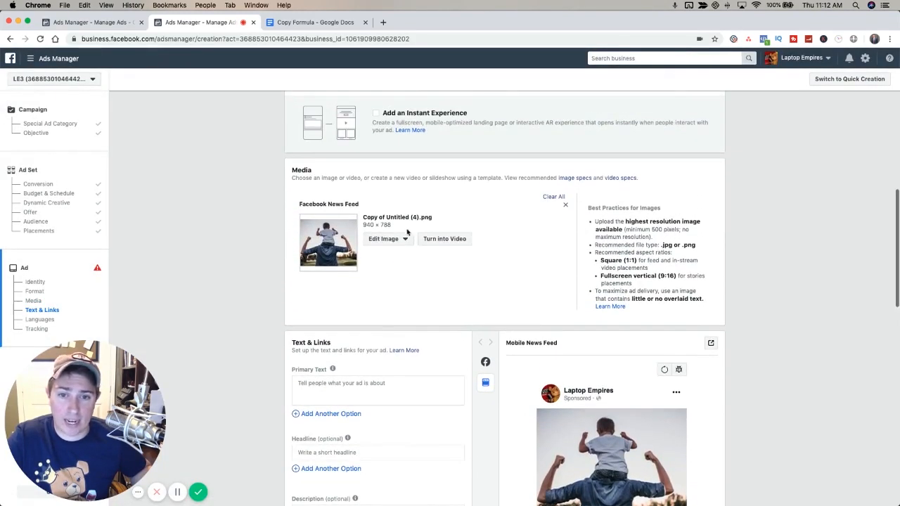
{"action": "left_click", "coordinate": [401, 240]}
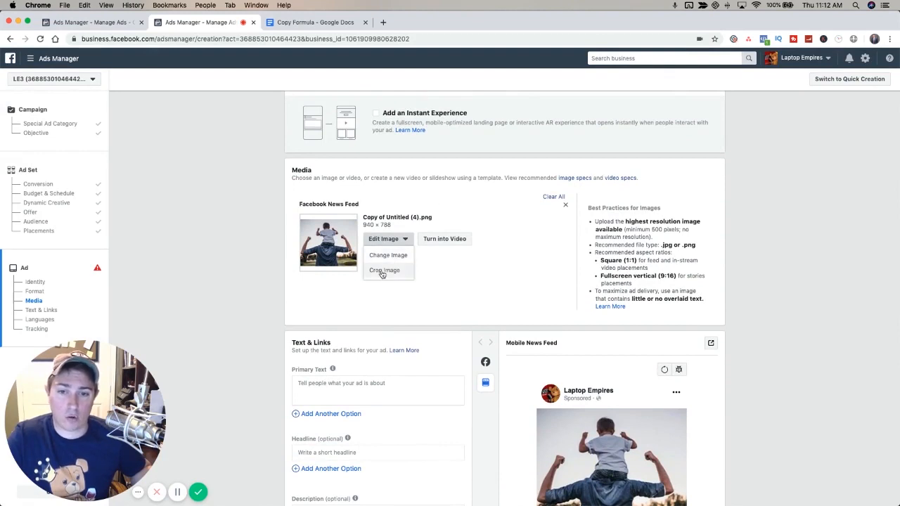
{"action": "left_click", "coordinate": [384, 270]}
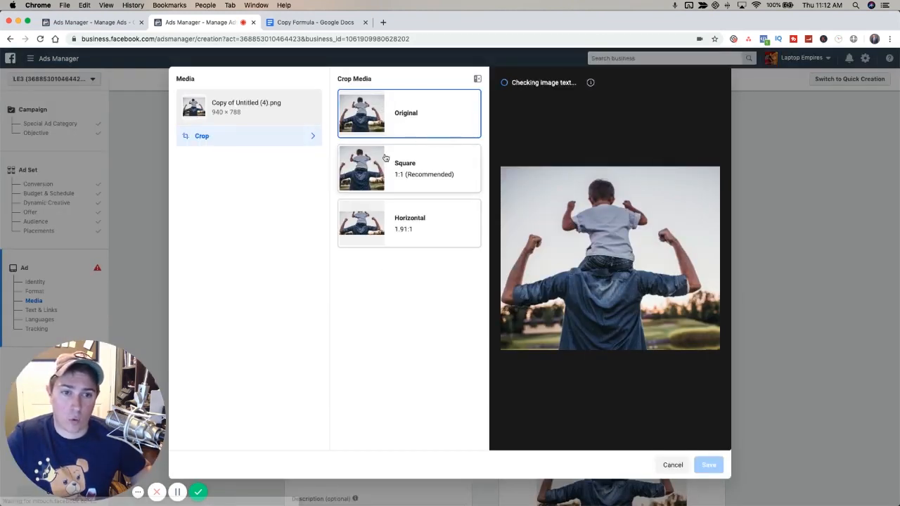
{"action": "left_click", "coordinate": [411, 166]}
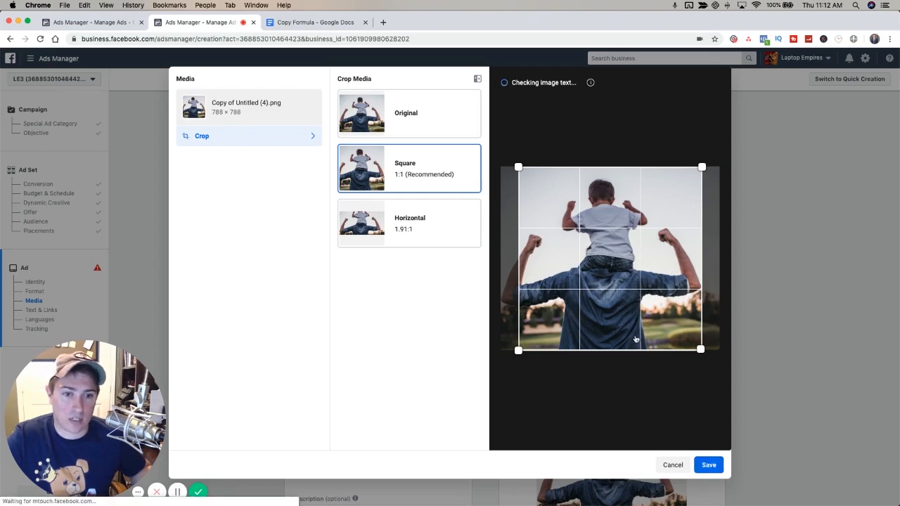
{"action": "left_click_drag", "start_coordinate": [636, 340], "coordinate": [629, 340]}
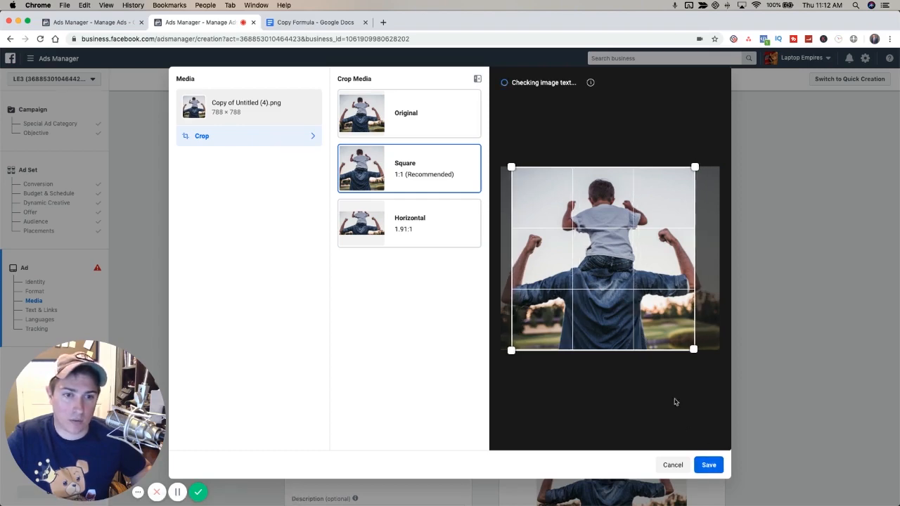
{"action": "left_click", "coordinate": [710, 471]}
{"action": "scroll", "coordinate": [700, 377], "scroll_direction": "down", "scroll_amount": 3}
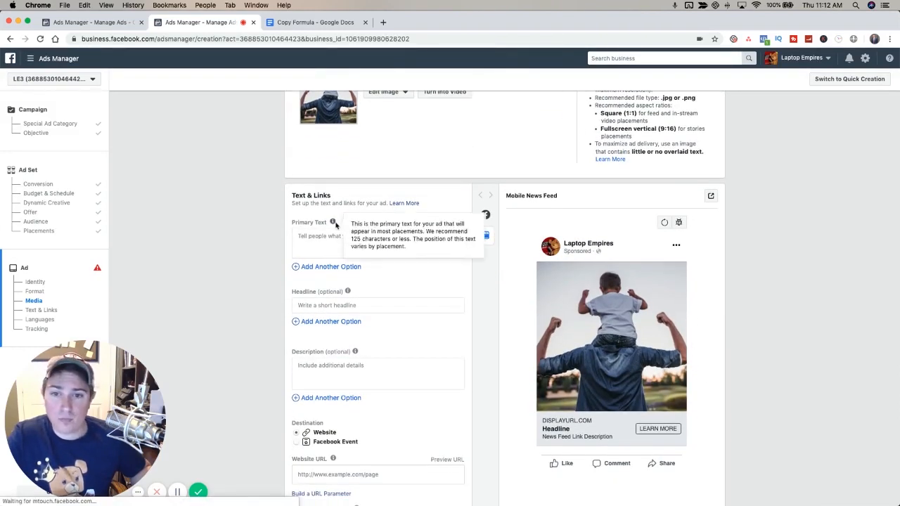
{"action": "left_click", "coordinate": [312, 236]}
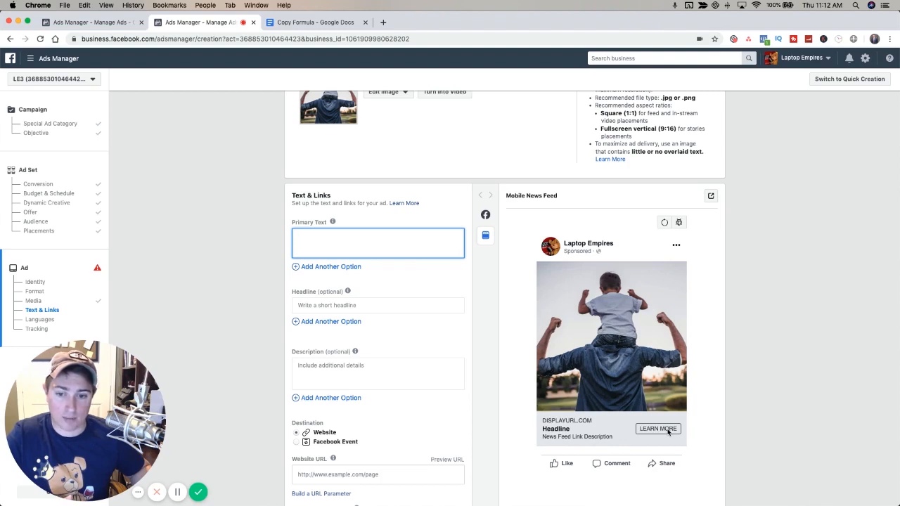
{"action": "scroll", "coordinate": [395, 424], "scroll_direction": "down", "scroll_amount": 3}
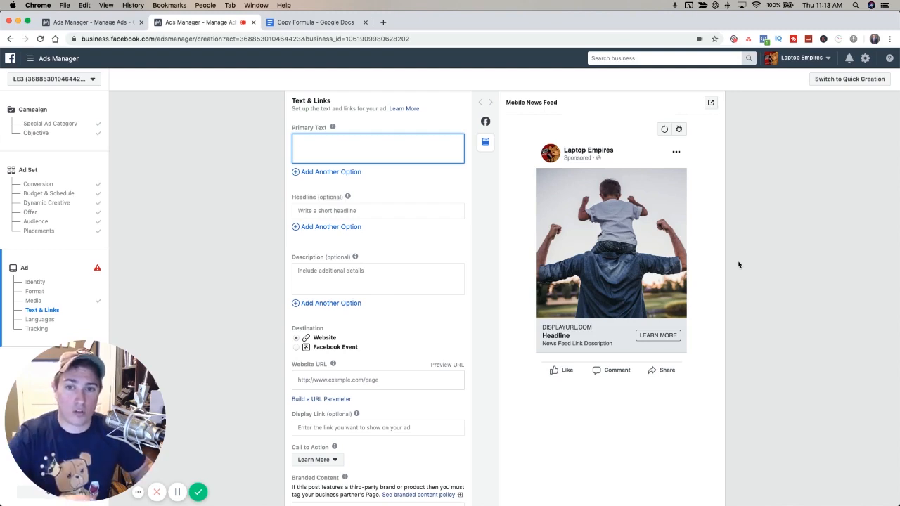
{"action": "left_click", "coordinate": [326, 210]}
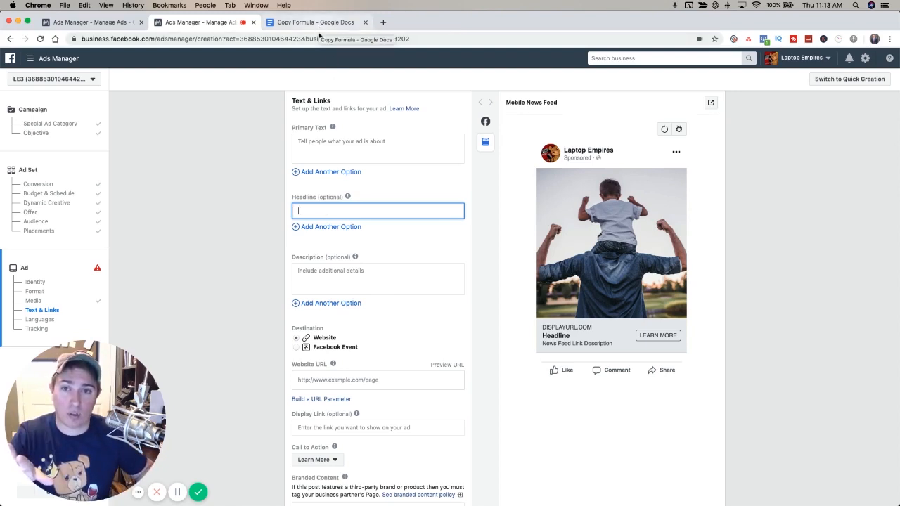
Replace the ad's image with the Ladies Ad (1) weightlifting picture from the account images.
{"action": "scroll", "coordinate": [353, 186], "scroll_direction": "up", "scroll_amount": 3}
{"action": "left_click", "coordinate": [390, 158]}
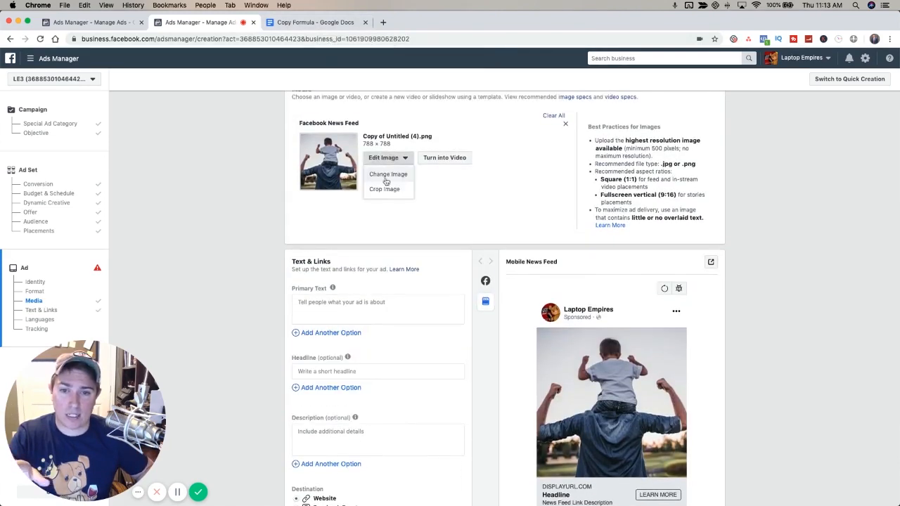
{"action": "left_click", "coordinate": [380, 178]}
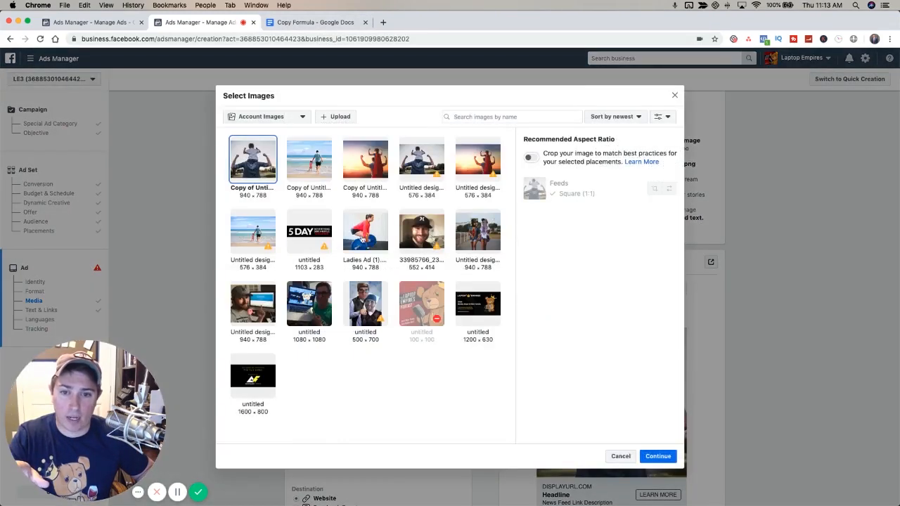
{"action": "left_click", "coordinate": [363, 238]}
{"action": "left_click", "coordinate": [657, 456]}
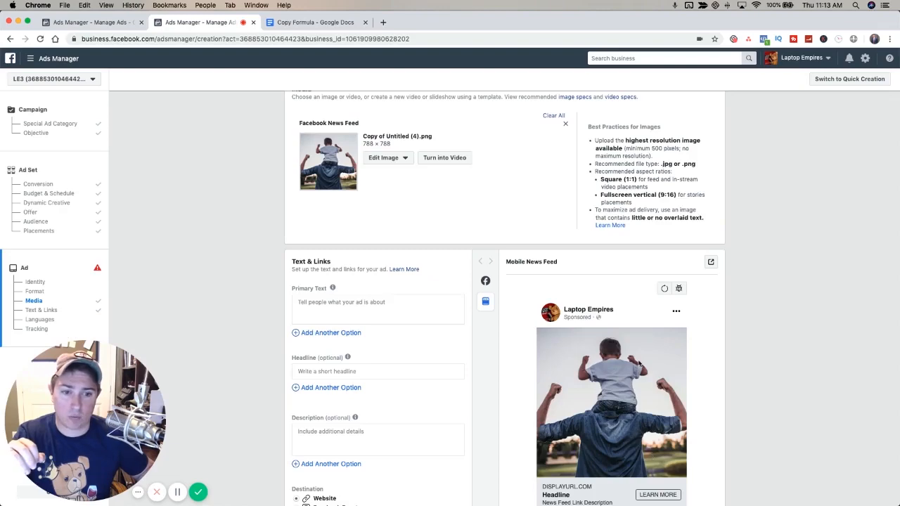
{"action": "scroll", "coordinate": [719, 359], "scroll_direction": "down", "scroll_amount": 2}
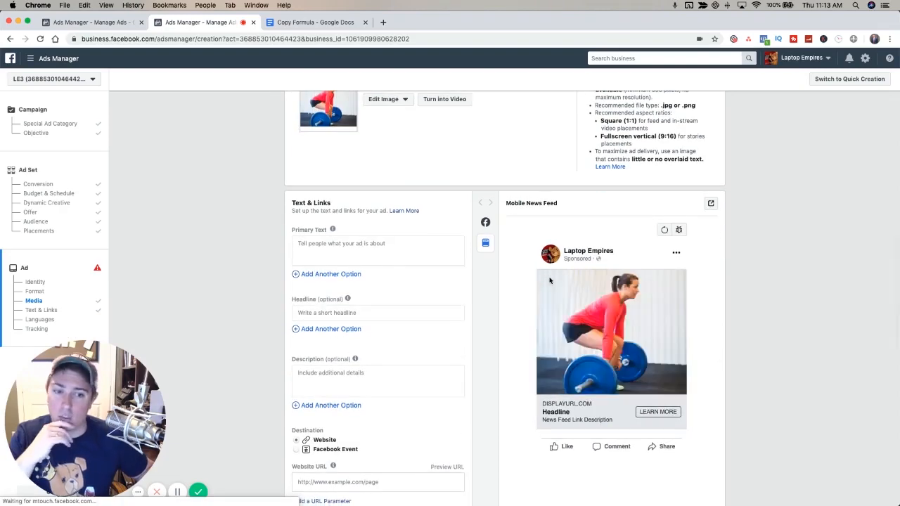
Copy "Join the Ladies 8-Week Transformation Program" from the Copy Formula document in Google Docs into the ad's headline in Ads Manager.
{"action": "left_click", "coordinate": [319, 22]}
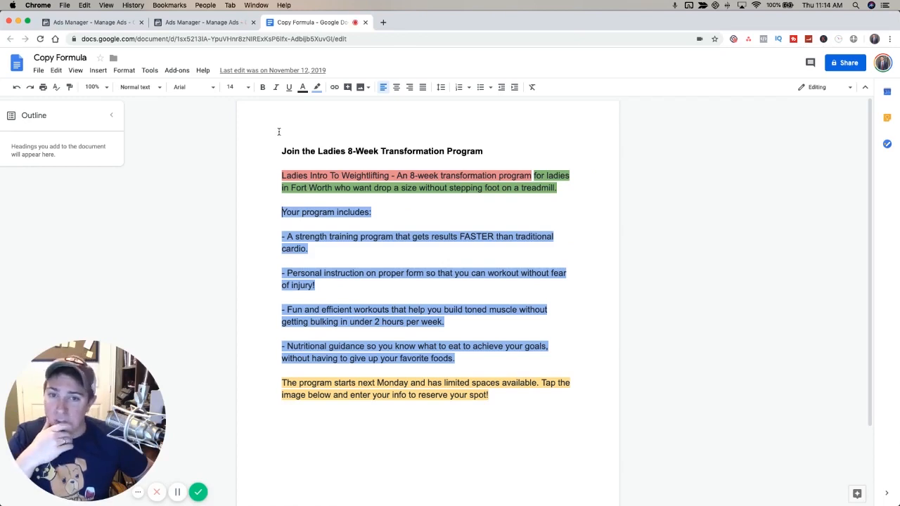
{"action": "left_click_drag", "start_coordinate": [281, 150], "coordinate": [496, 151]}
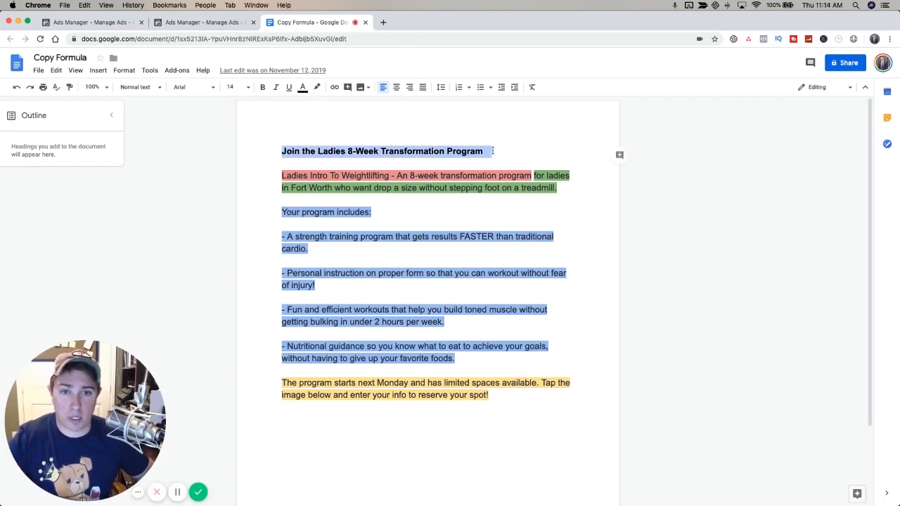
{"action": "left_click", "coordinate": [485, 151]}
{"action": "left_click_drag", "start_coordinate": [485, 151], "coordinate": [264, 143]}
{"action": "key", "text": "super+c"}
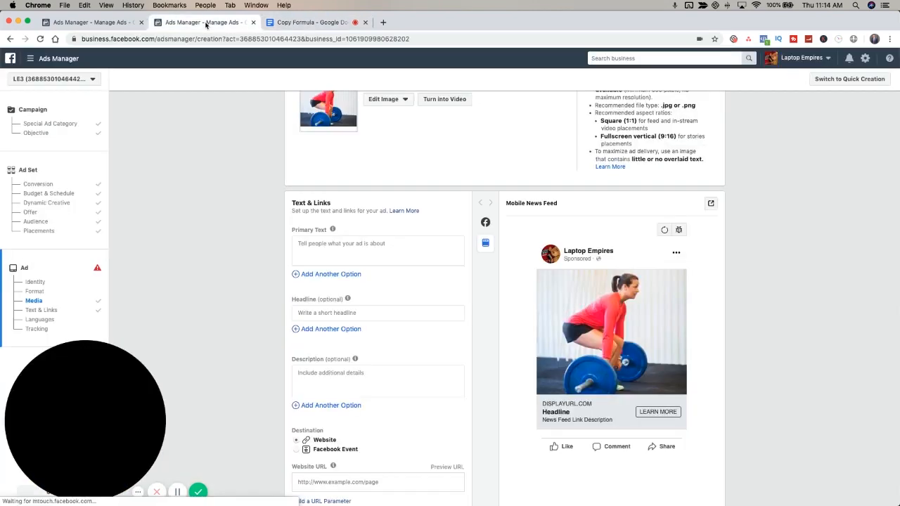
{"action": "left_click", "coordinate": [202, 21]}
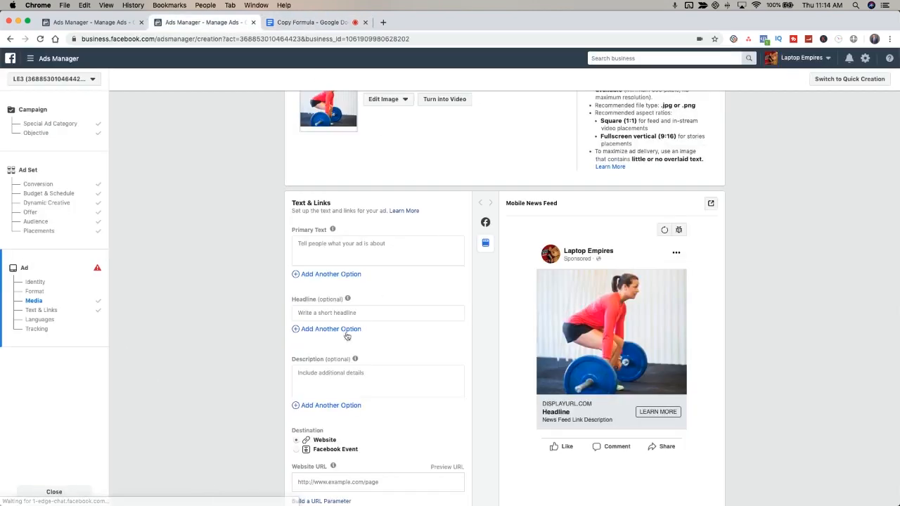
{"action": "left_click", "coordinate": [327, 312]}
{"action": "key", "text": "super+v"}
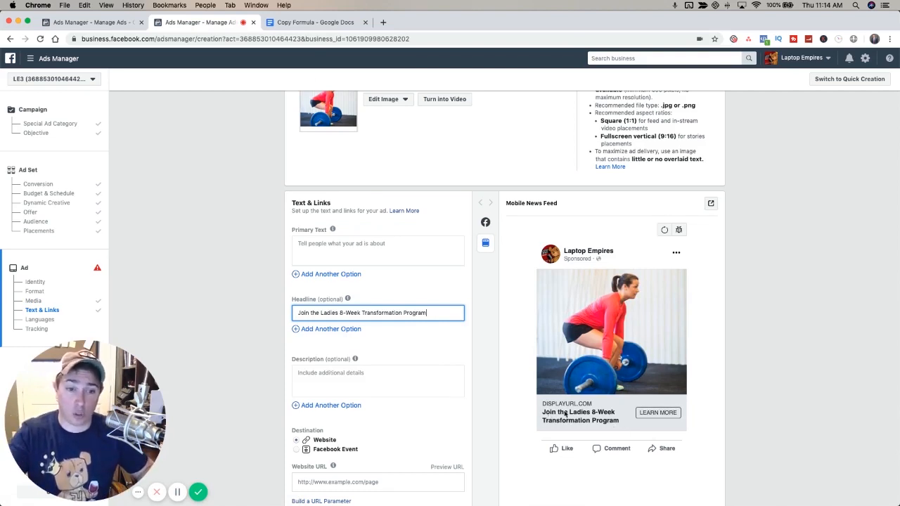
Set the ad's call to action to Sign Up and check it in the Mobile News Feed preview.
{"action": "scroll", "coordinate": [371, 424], "scroll_direction": "down", "scroll_amount": 4}
{"action": "left_click", "coordinate": [320, 419]}
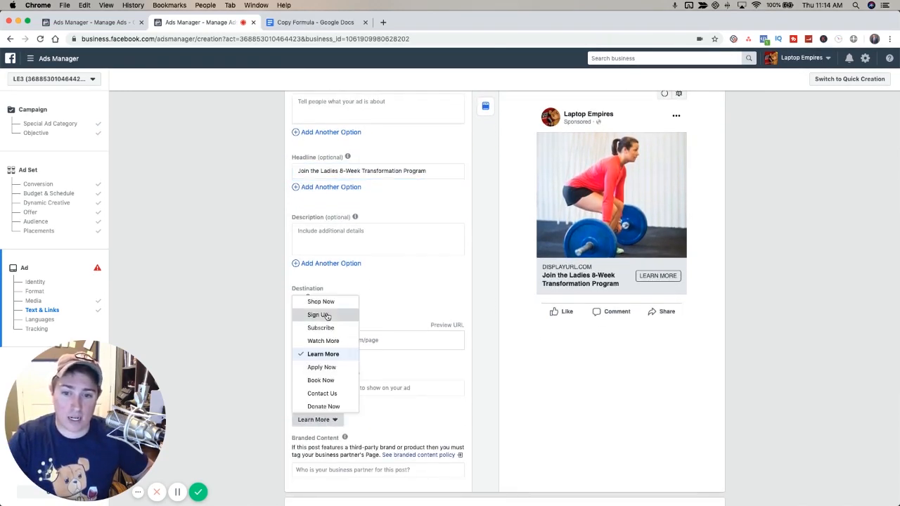
{"action": "scroll", "coordinate": [721, 285], "scroll_direction": "up", "scroll_amount": 2}
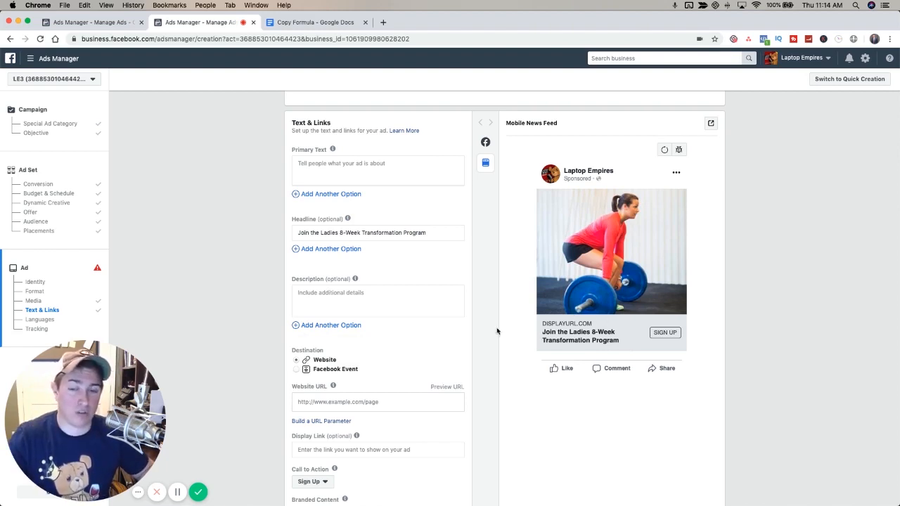
{"action": "scroll", "coordinate": [476, 317], "scroll_direction": "up", "scroll_amount": 2}
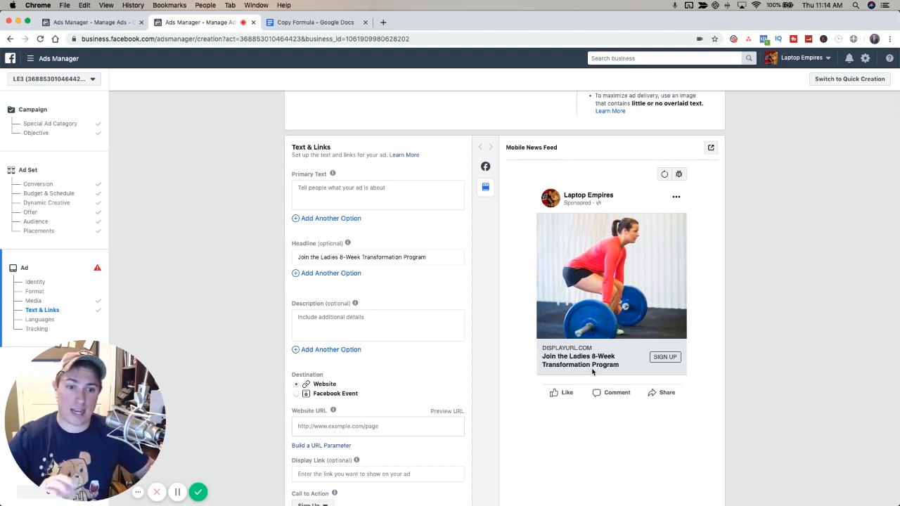
Copy all body text below the title of the Copy Formula document in Google Docs into the ad's primary text in Ads Manager.
{"action": "left_click", "coordinate": [308, 24]}
{"action": "left_click", "coordinate": [515, 150]}
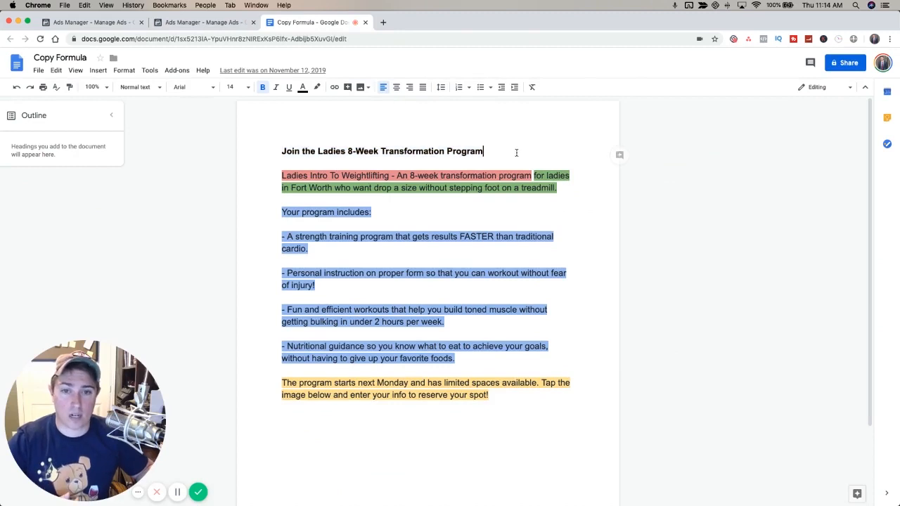
{"action": "left_click", "coordinate": [282, 175]}
{"action": "left_click_drag", "start_coordinate": [282, 175], "coordinate": [492, 395]}
{"action": "key", "text": "super+c"}
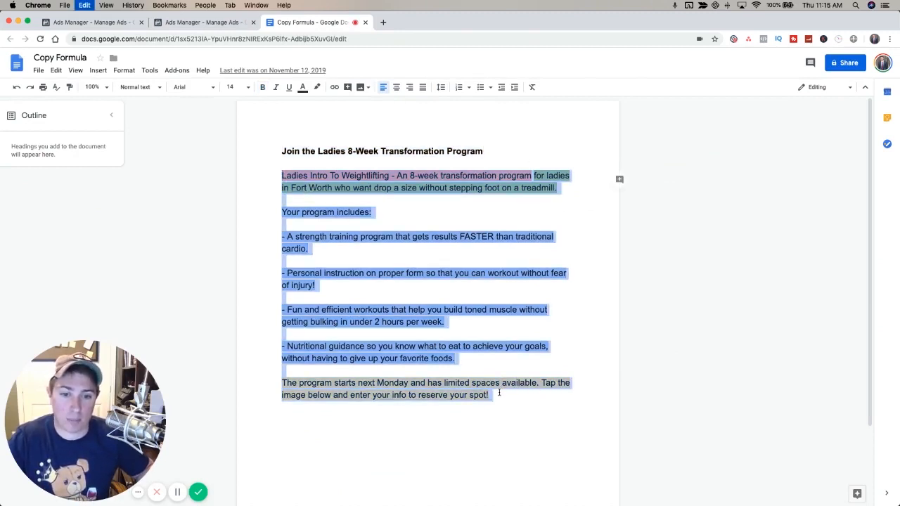
{"action": "left_click", "coordinate": [203, 21]}
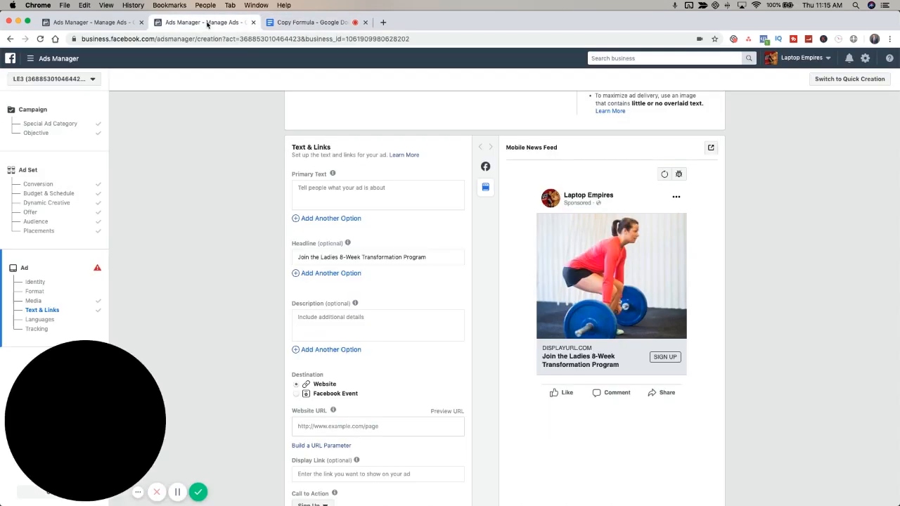
{"action": "left_click", "coordinate": [329, 186]}
{"action": "key", "text": "super+v"}
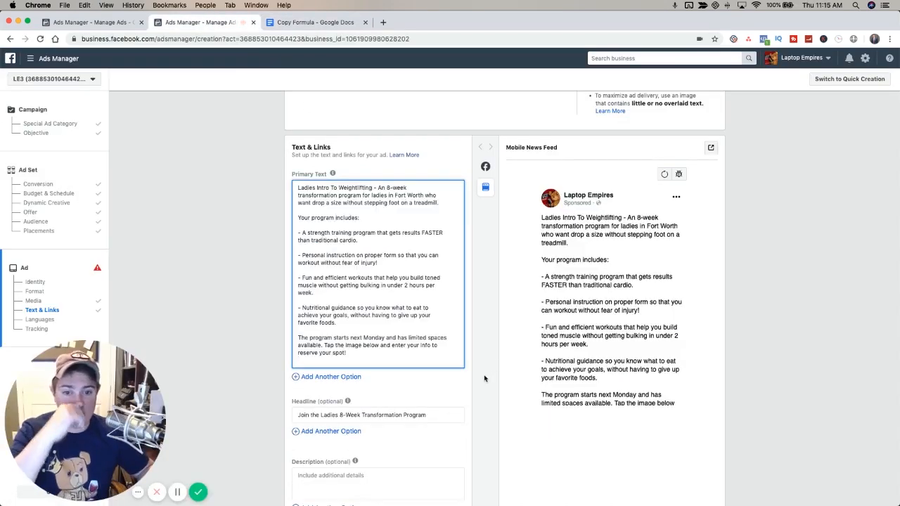
{"action": "left_click", "coordinate": [485, 378]}
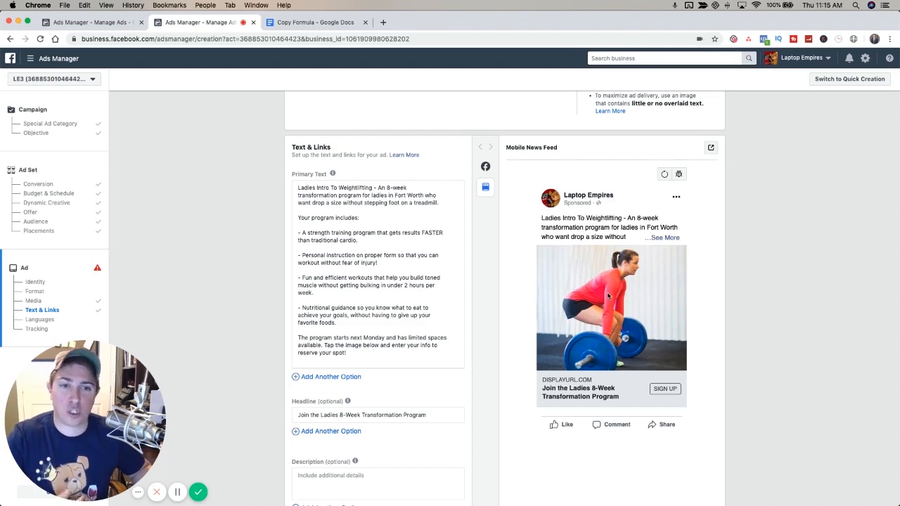
Switch to the Copy Formula document in Google Docs and review the red-highlighted opening, "Ladies Intro To Weightlifting - An 8-week transformation program".
{"action": "left_click", "coordinate": [320, 21]}
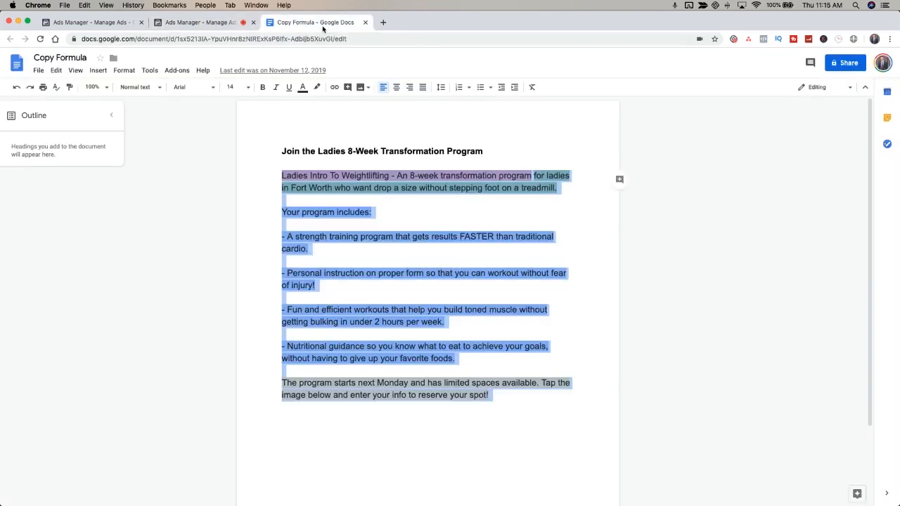
{"action": "left_click", "coordinate": [420, 195]}
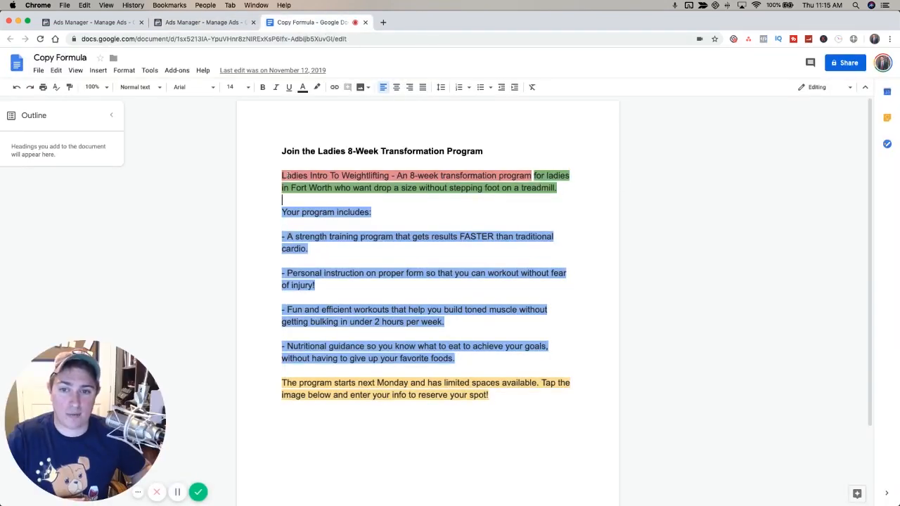
{"action": "left_click_drag", "start_coordinate": [281, 176], "coordinate": [618, 176]}
{"action": "left_click", "coordinate": [464, 211]}
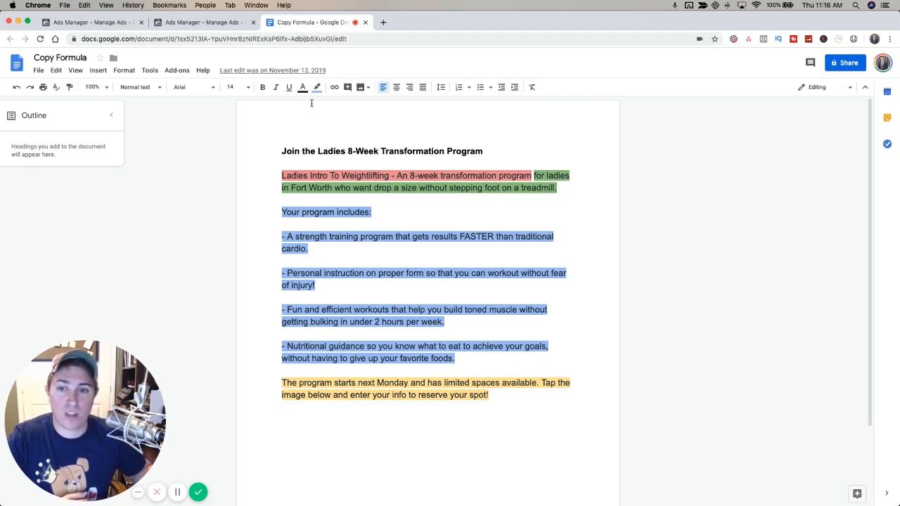
{"action": "left_click_drag", "start_coordinate": [281, 173], "coordinate": [532, 175]}
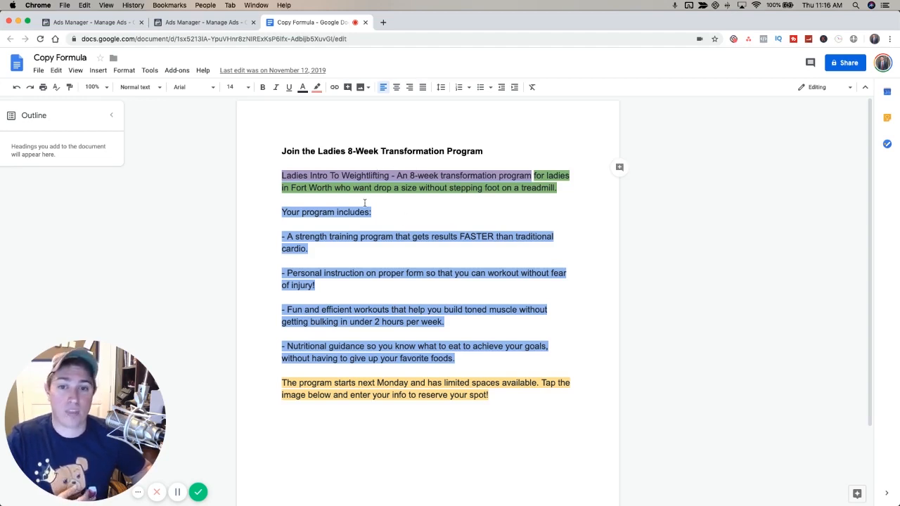
{"action": "left_click", "coordinate": [540, 194]}
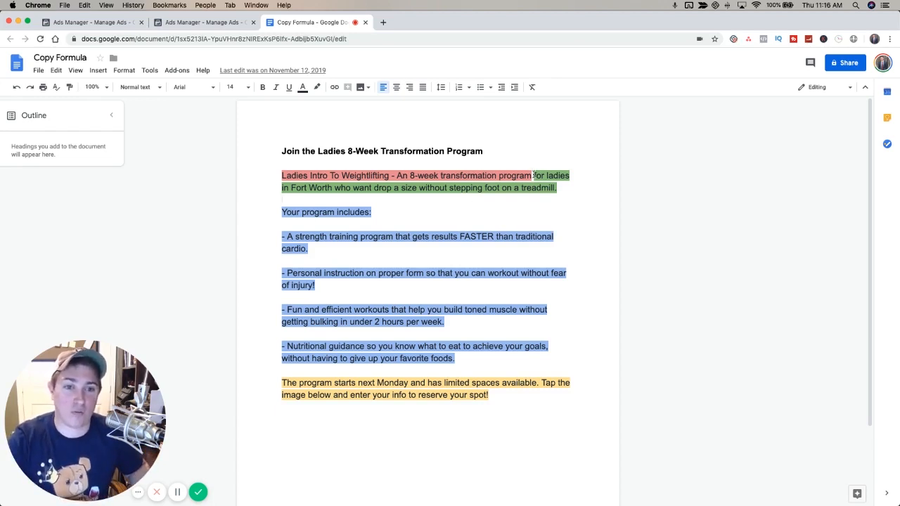
Examine the green-highlighted audience, location, desired result and "without" phrases in the opening sentence, plus the words "Intro To Weightlifting".
{"action": "left_click_drag", "start_coordinate": [533, 174], "coordinate": [569, 175]}
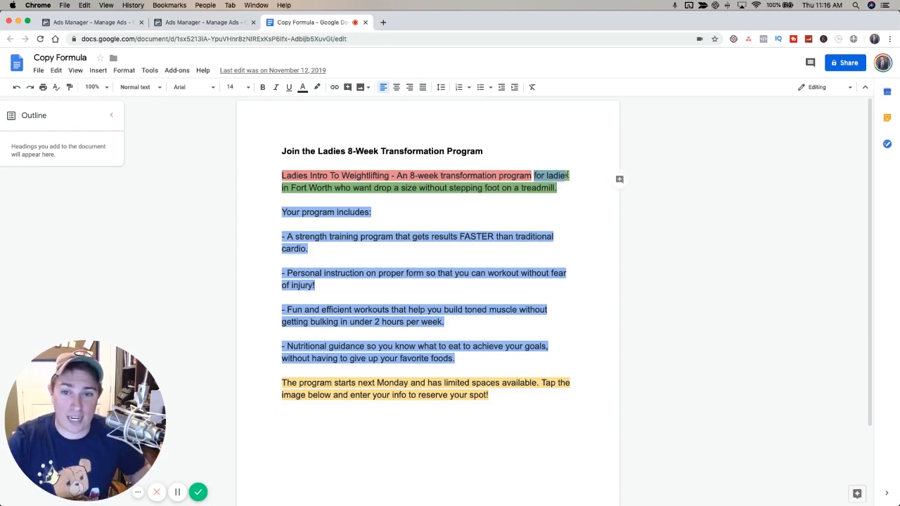
{"action": "left_click_drag", "start_coordinate": [281, 188], "coordinate": [328, 188]}
{"action": "left_click", "coordinate": [497, 207]}
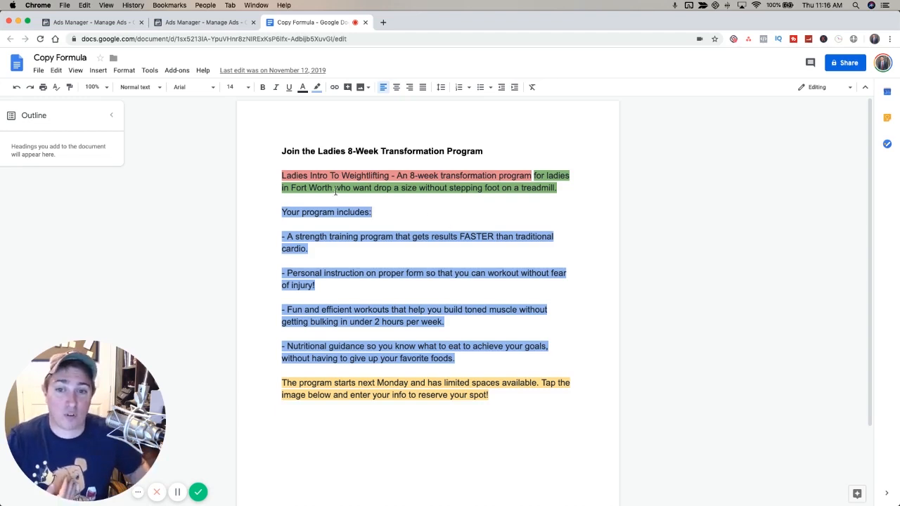
{"action": "left_click_drag", "start_coordinate": [335, 189], "coordinate": [418, 188]}
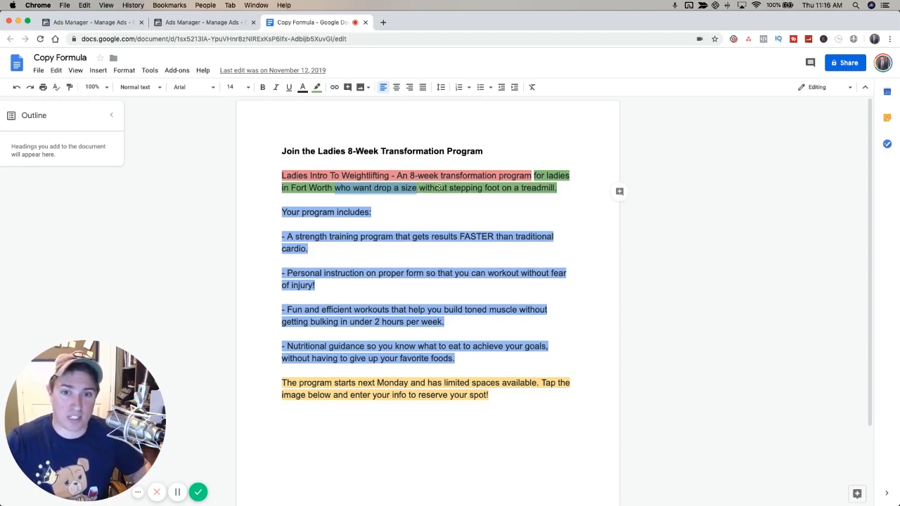
{"action": "left_click_drag", "start_coordinate": [419, 187], "coordinate": [554, 187]}
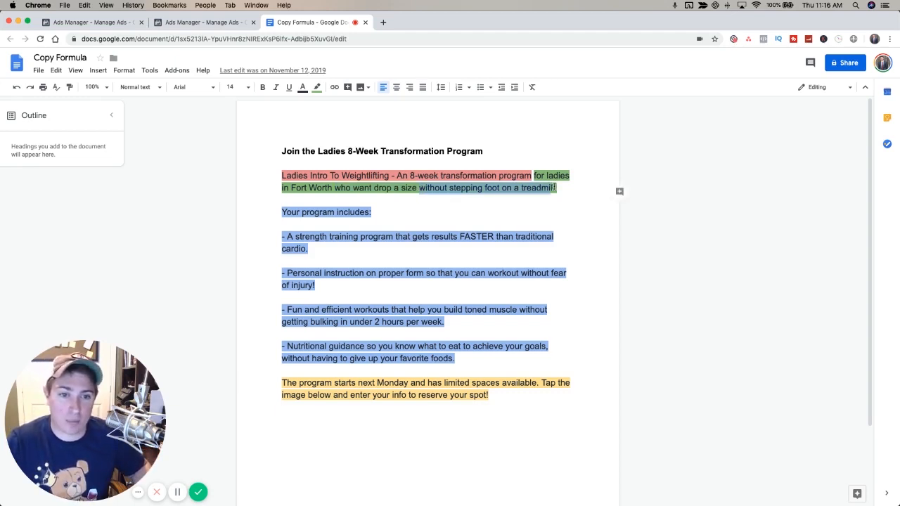
{"action": "left_click", "coordinate": [575, 197]}
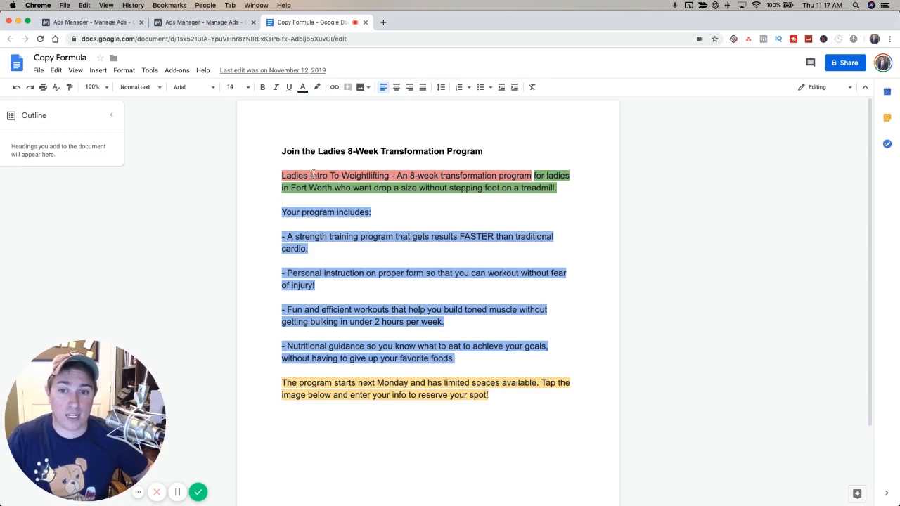
{"action": "left_click_drag", "start_coordinate": [312, 175], "coordinate": [282, 176]}
{"action": "left_click_drag", "start_coordinate": [400, 169], "coordinate": [379, 172]}
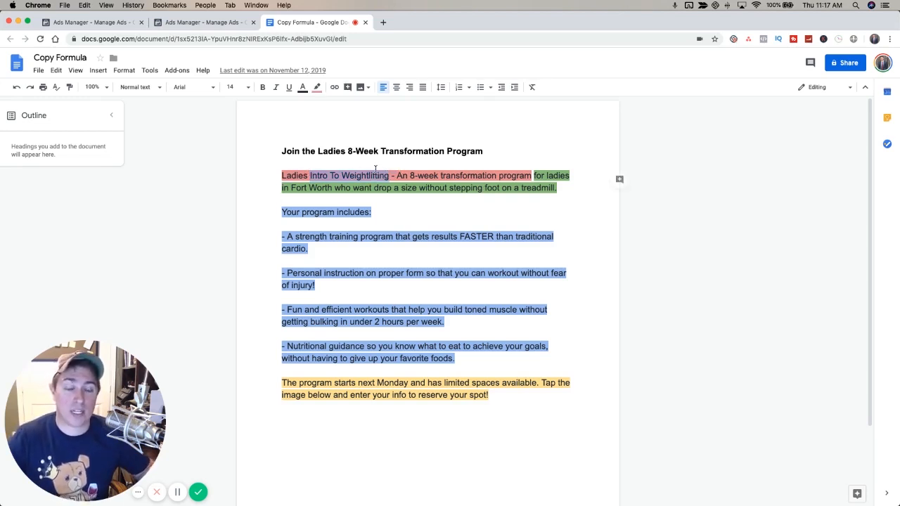
{"action": "left_click", "coordinate": [456, 207]}
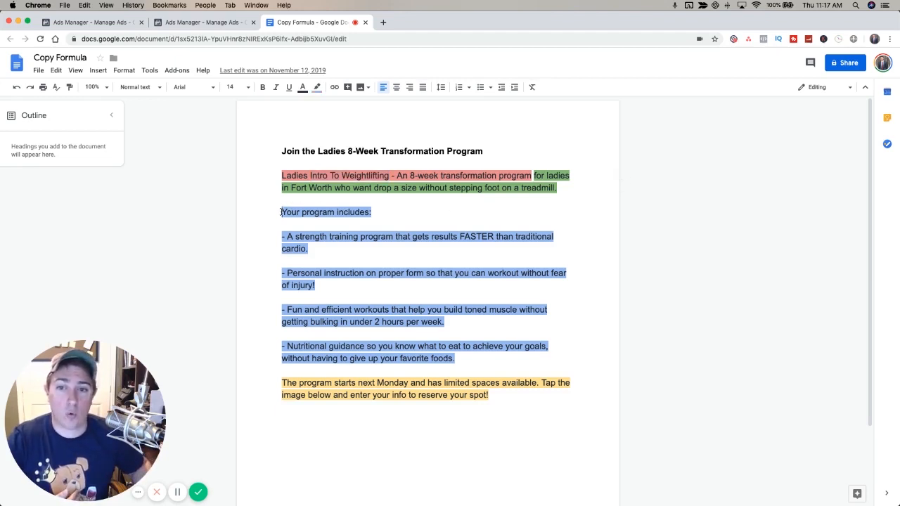
Review the blue-highlighted "Your program includes:" section, examining the opening words of its benefit bullets and the list as a whole.
{"action": "left_click_drag", "start_coordinate": [282, 212], "coordinate": [480, 370]}
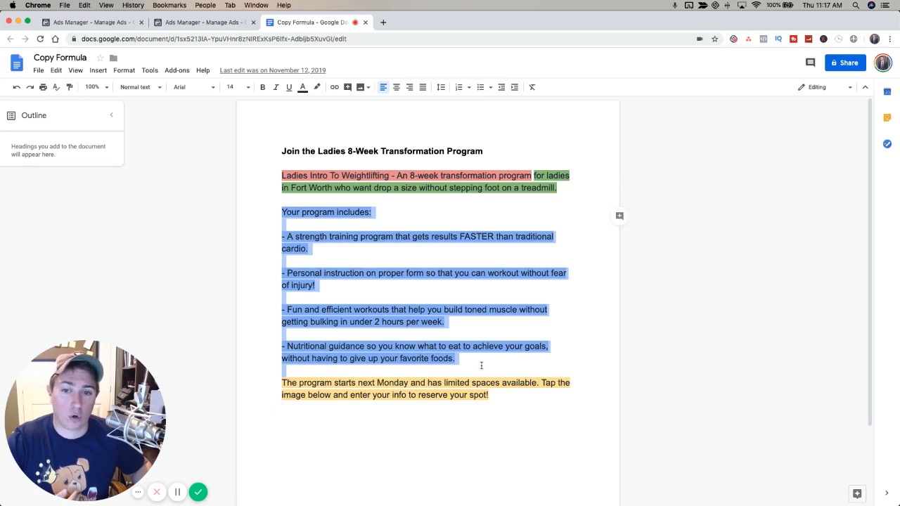
{"action": "left_click", "coordinate": [480, 366]}
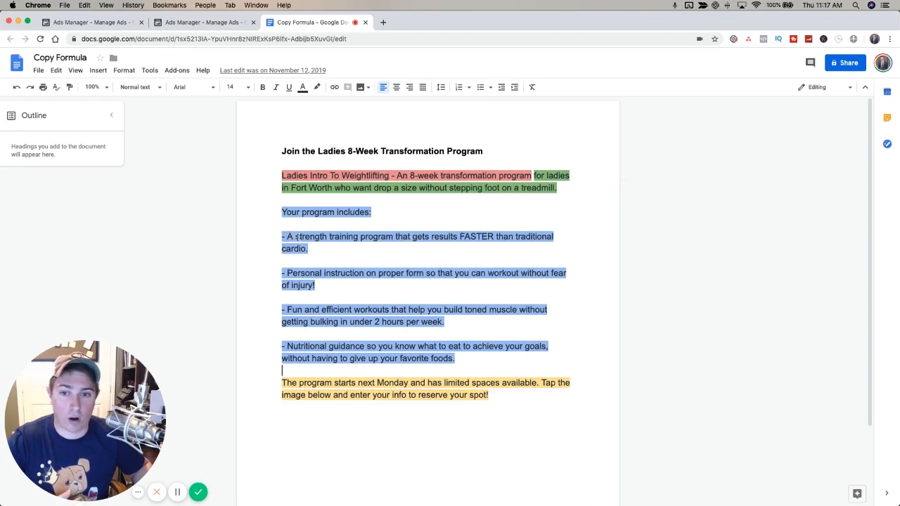
{"action": "left_click_drag", "start_coordinate": [297, 236], "coordinate": [396, 237]}
{"action": "left_click", "coordinate": [378, 309]}
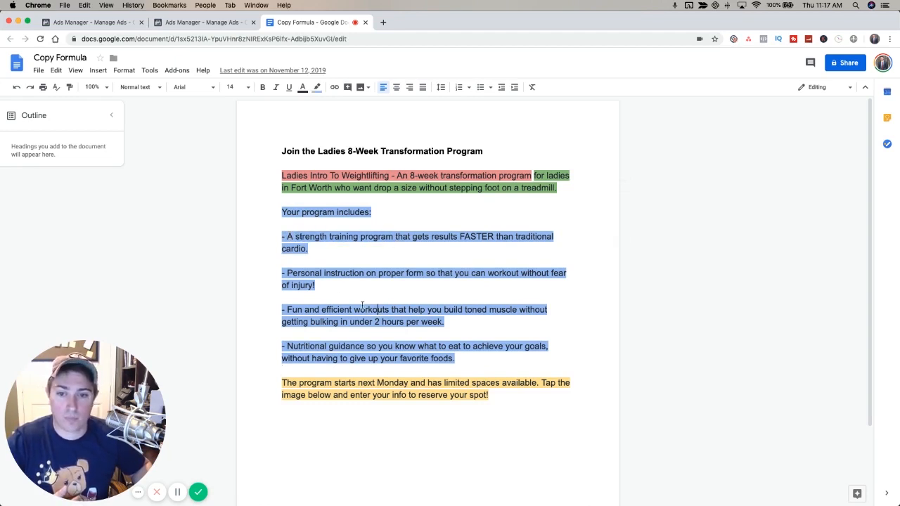
{"action": "left_click_drag", "start_coordinate": [287, 274], "coordinate": [387, 273]}
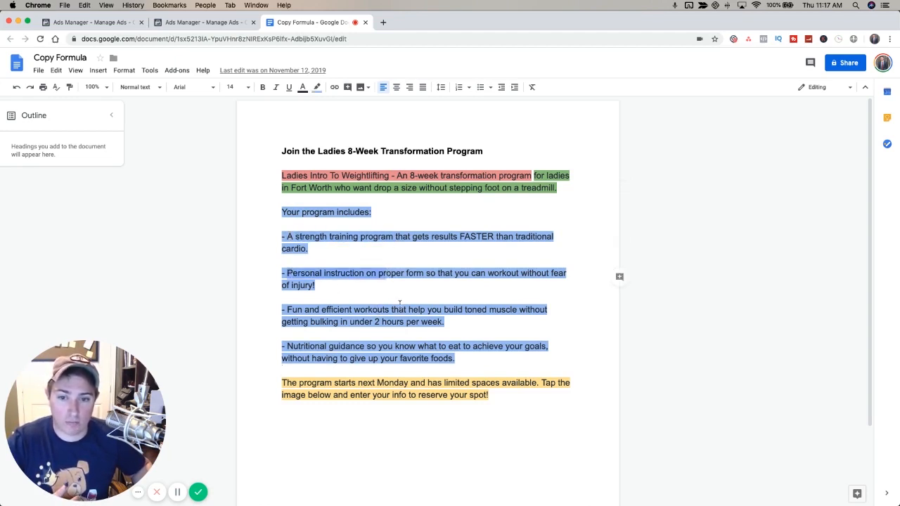
{"action": "left_click_drag", "start_coordinate": [287, 309], "coordinate": [388, 309]}
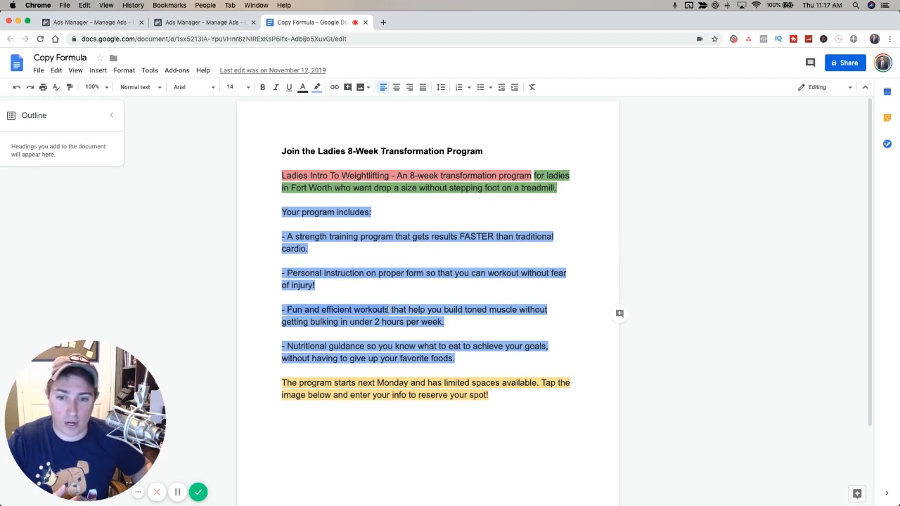
{"action": "left_click_drag", "start_coordinate": [287, 345], "coordinate": [361, 347]}
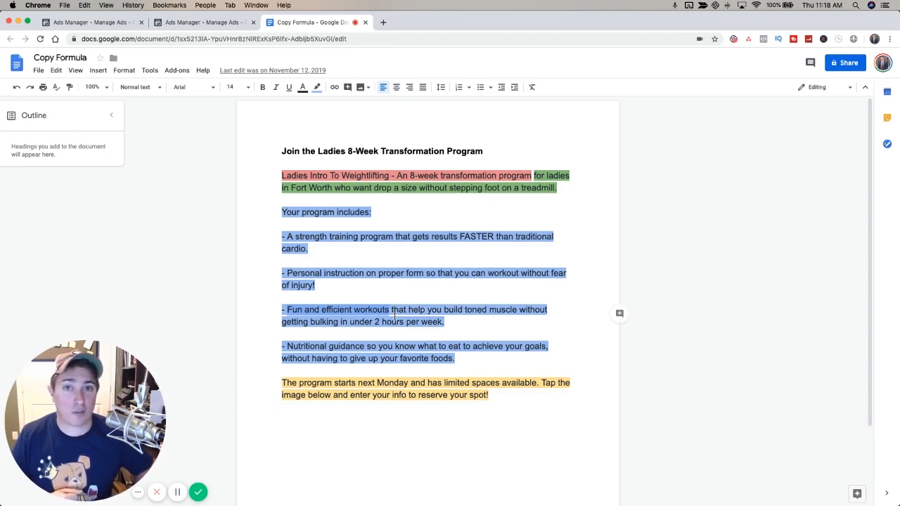
{"action": "left_click", "coordinate": [490, 333]}
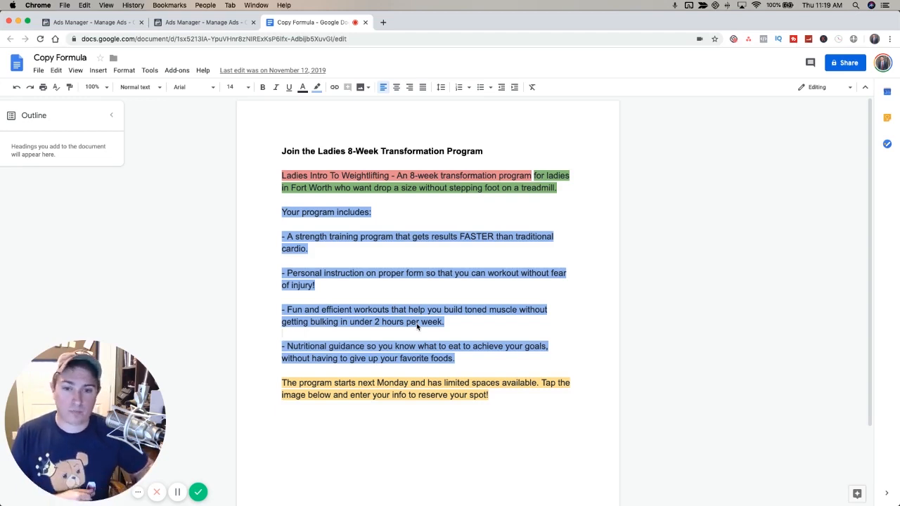
{"action": "scroll", "coordinate": [357, 355], "scroll_direction": "down", "scroll_amount": 1}
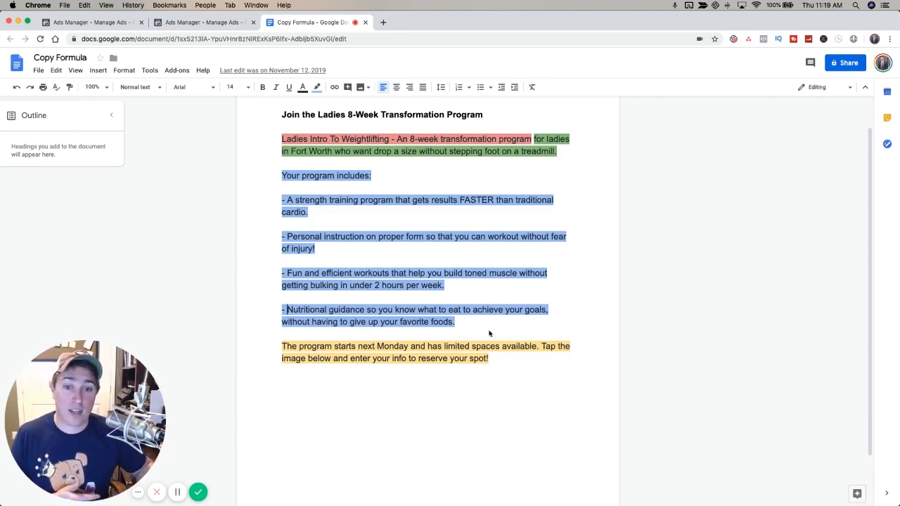
{"action": "left_click_drag", "start_coordinate": [468, 323], "coordinate": [280, 201]}
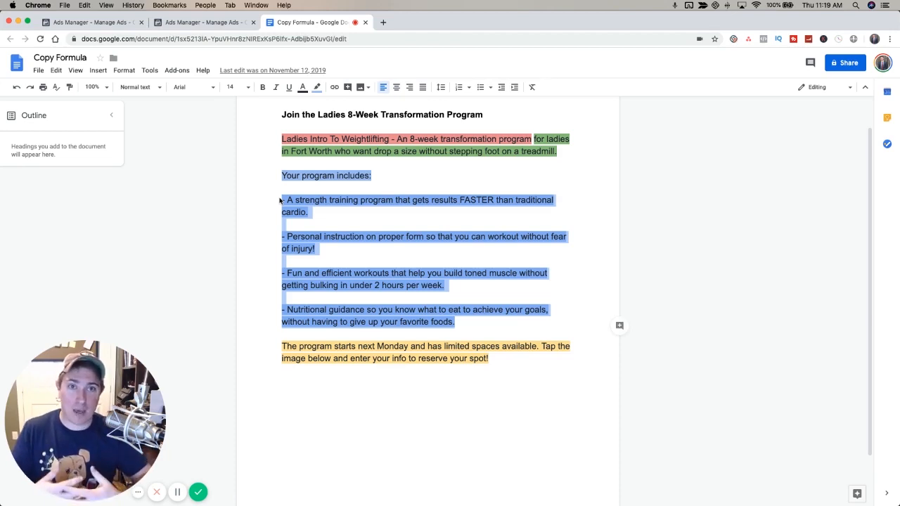
Examine the yellow-highlighted closing paragraph's limited-spaces and "Tap the image below" sentences, comparing them with the ad preview in Ads Manager.
{"action": "left_click", "coordinate": [336, 360]}
{"action": "left_click_drag", "start_coordinate": [284, 346], "coordinate": [535, 356]}
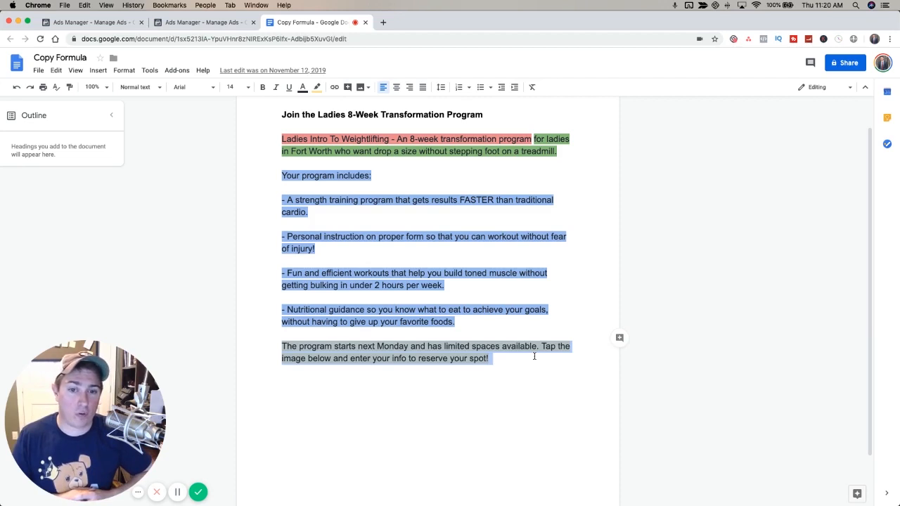
{"action": "left_click", "coordinate": [542, 345]}
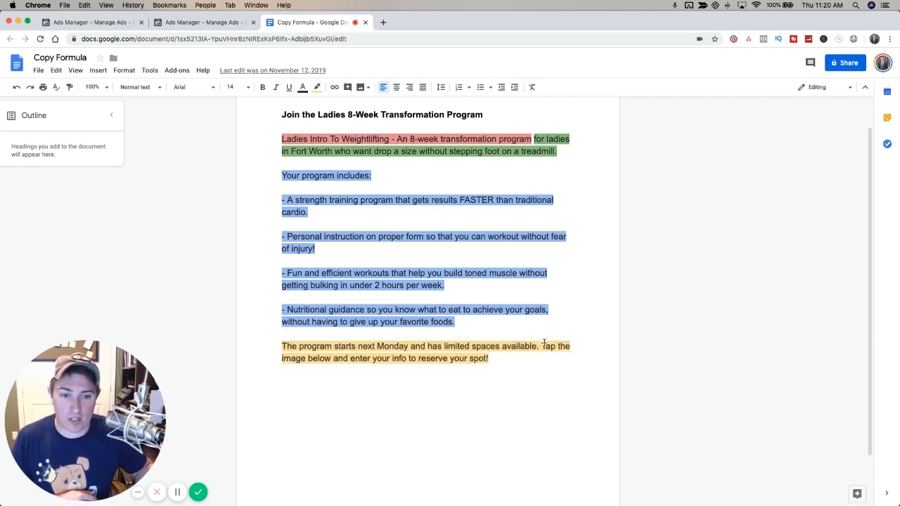
{"action": "left_click_drag", "start_coordinate": [542, 345], "coordinate": [556, 361]}
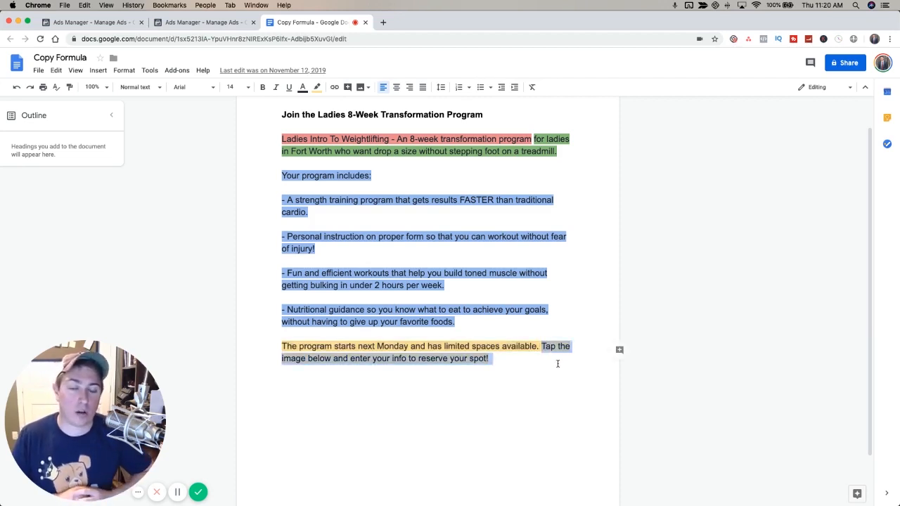
{"action": "left_click", "coordinate": [211, 21]}
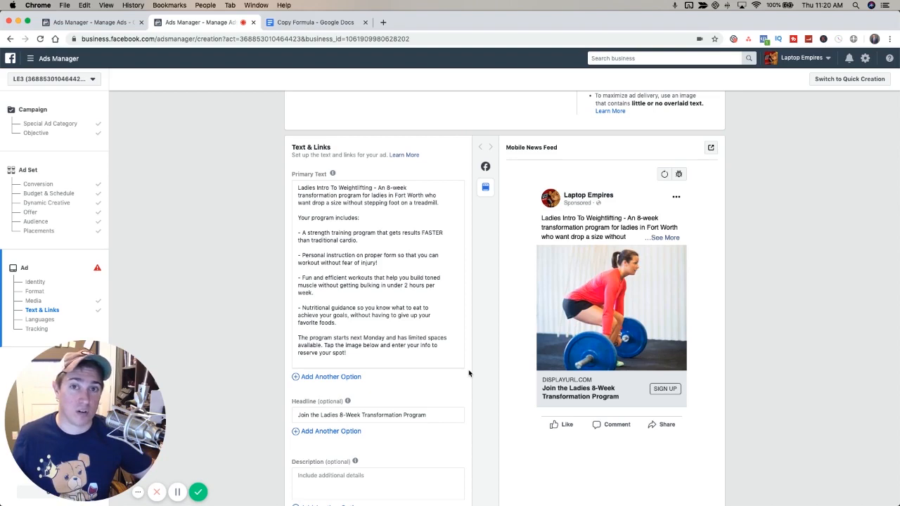
{"action": "left_click", "coordinate": [328, 25]}
{"action": "left_click", "coordinate": [334, 382]}
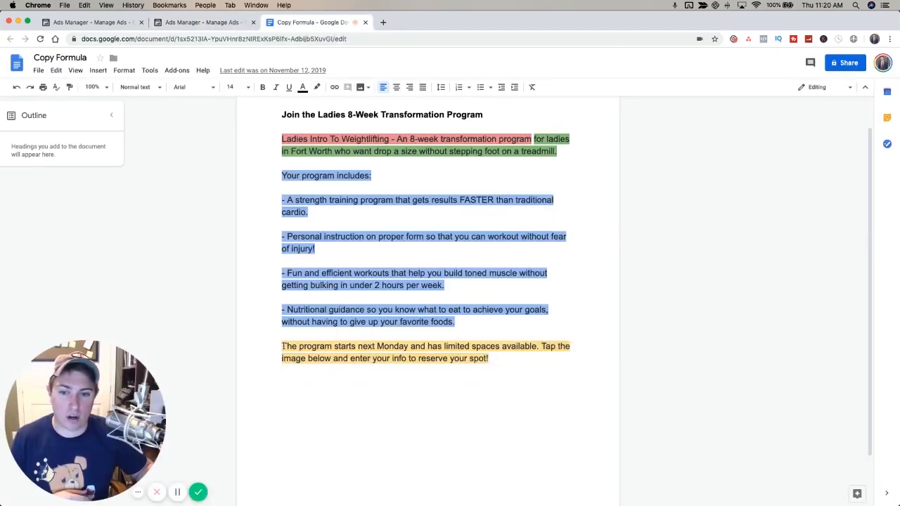
{"action": "left_click_drag", "start_coordinate": [282, 345], "coordinate": [535, 344]}
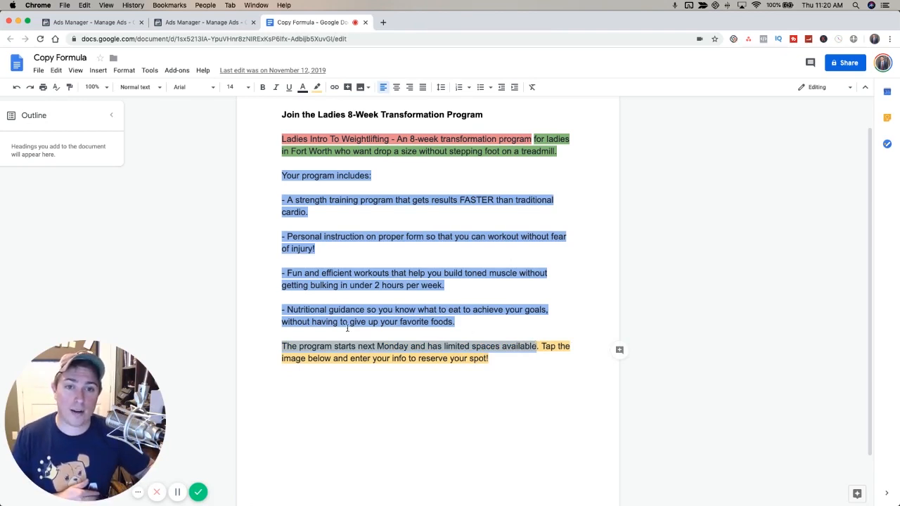
{"action": "left_click", "coordinate": [492, 362]}
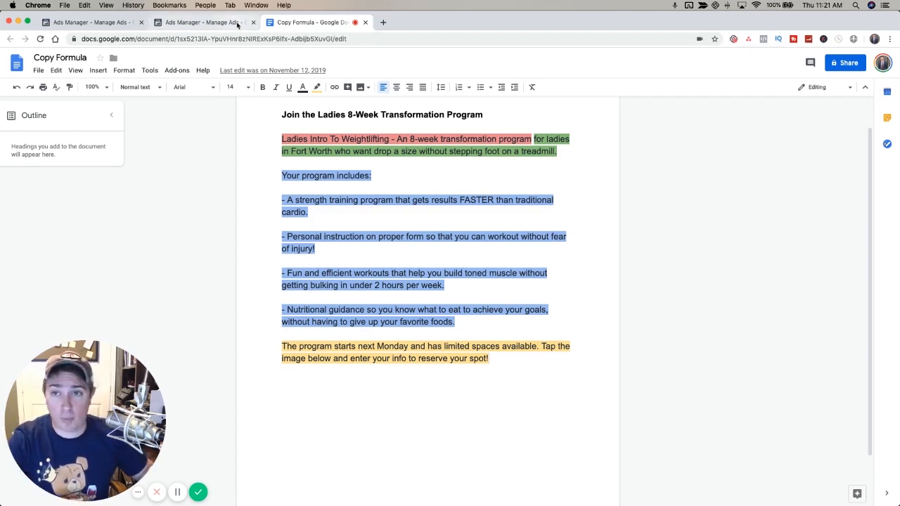
Return to Ads Manager and review the ad's Website URL field, the Facebook Pixel tracking settings and the final confirmation section.
{"action": "left_click", "coordinate": [200, 22]}
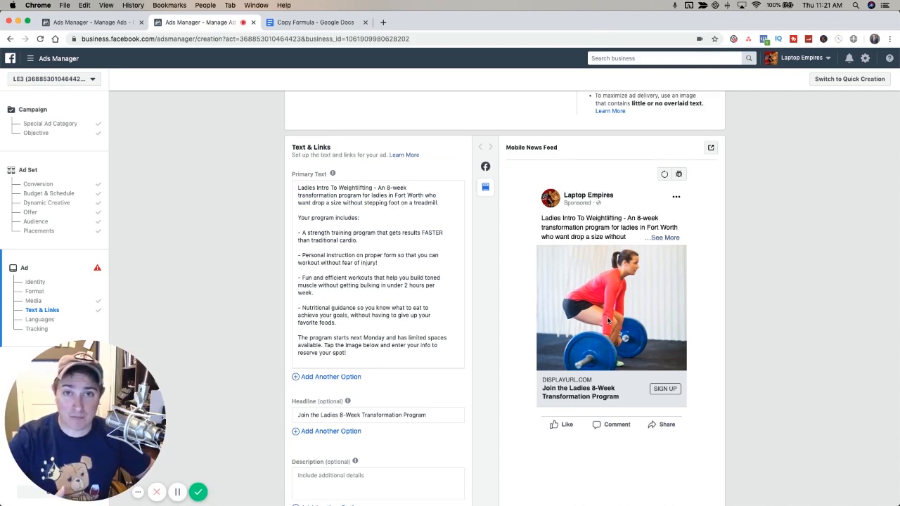
{"action": "scroll", "coordinate": [815, 420], "scroll_direction": "down", "scroll_amount": 3}
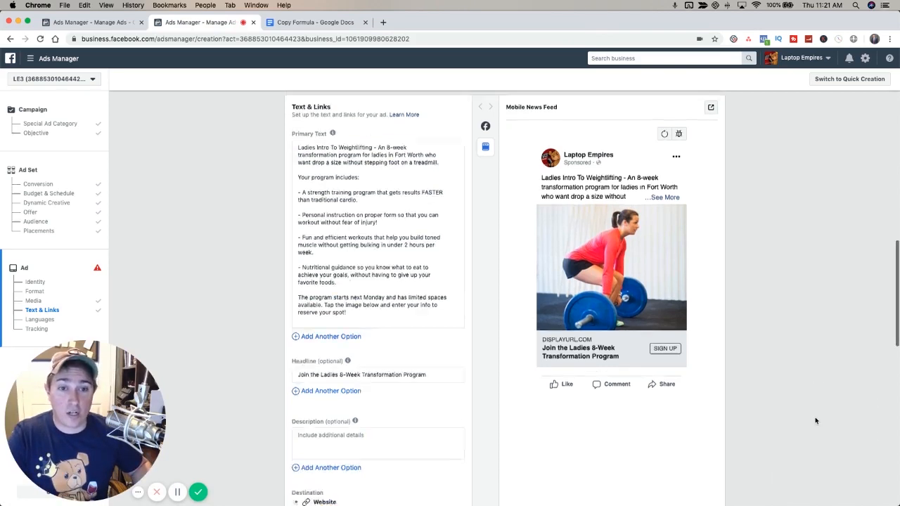
{"action": "scroll", "coordinate": [815, 420], "scroll_direction": "down", "scroll_amount": 5}
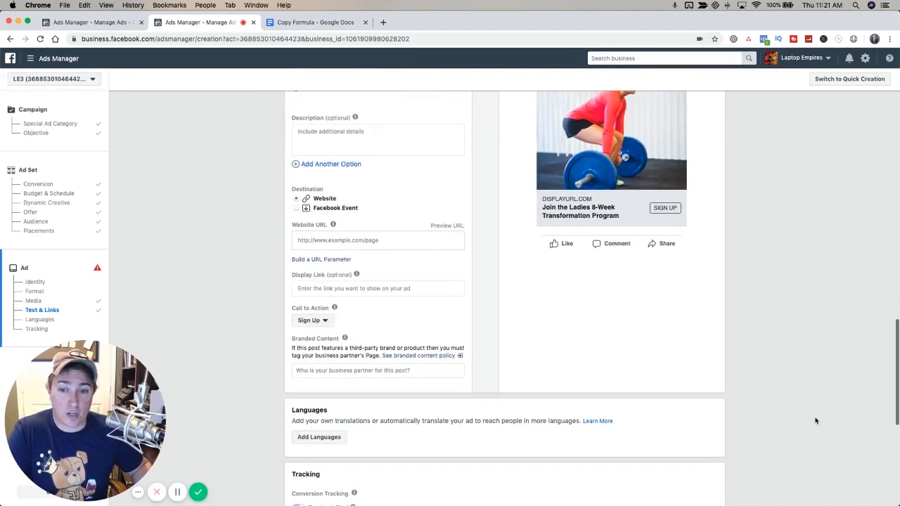
{"action": "left_click", "coordinate": [304, 248]}
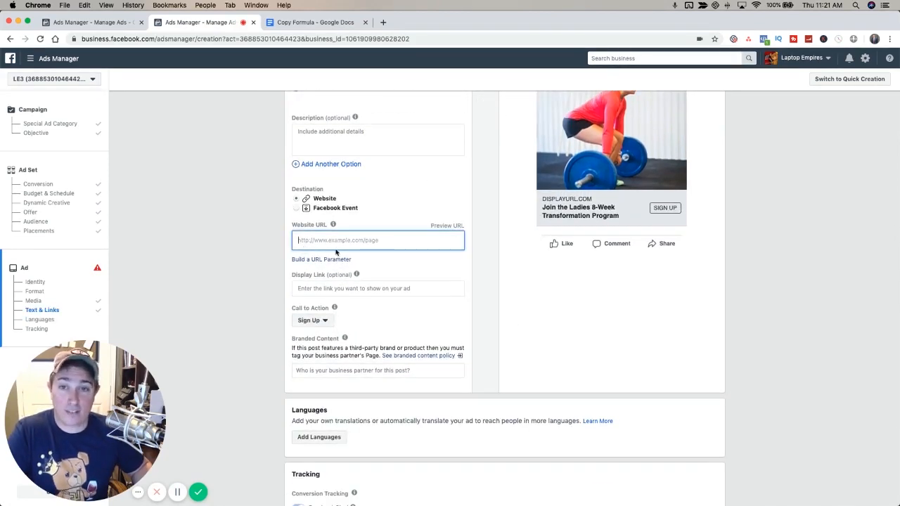
{"action": "scroll", "coordinate": [243, 374], "scroll_direction": "down", "scroll_amount": 6}
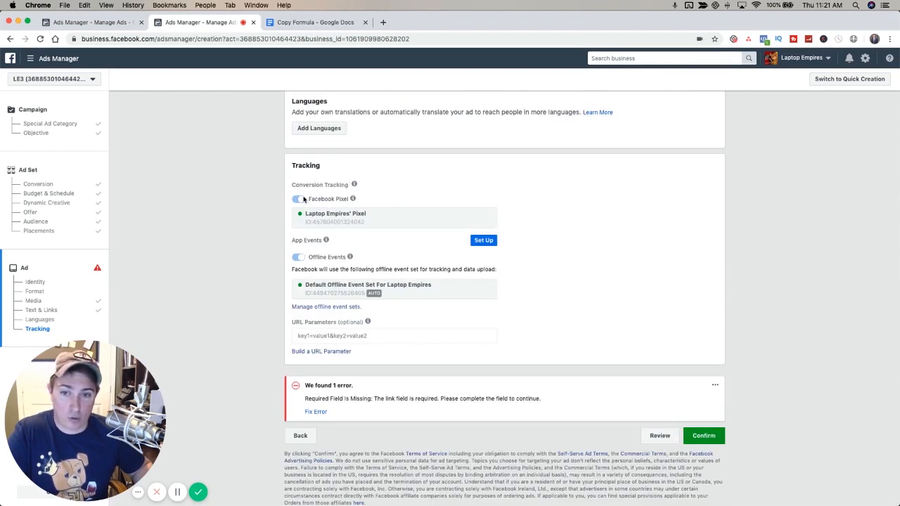
{"action": "mouse_move", "coordinate": [300, 202]}
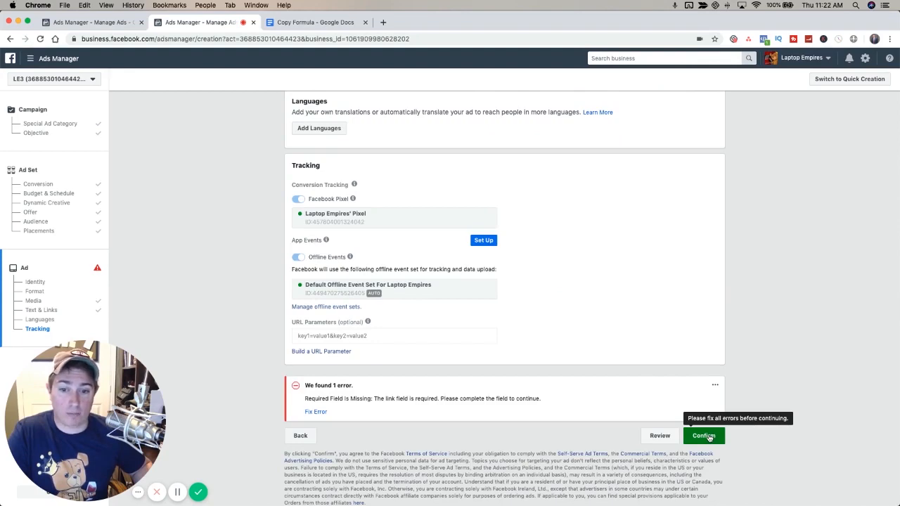
{"action": "left_click", "coordinate": [380, 394]}
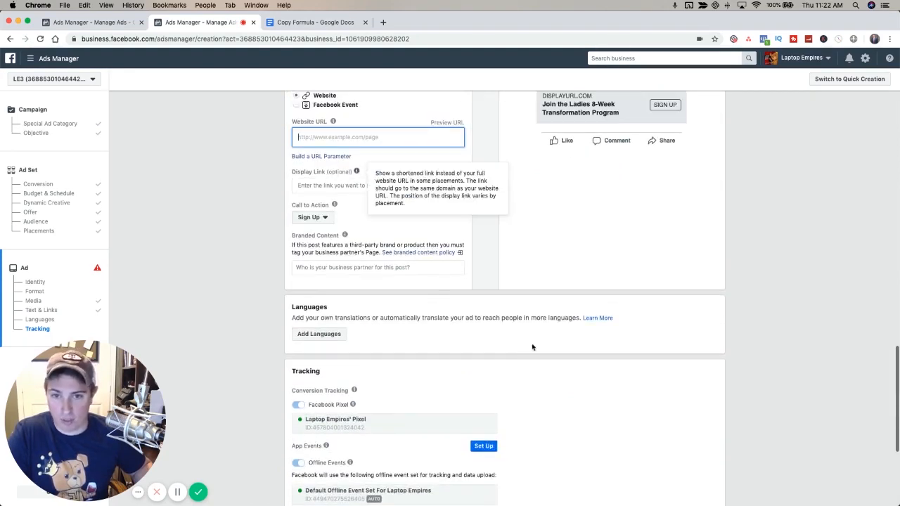
{"action": "scroll", "coordinate": [576, 366], "scroll_direction": "down", "scroll_amount": 3}
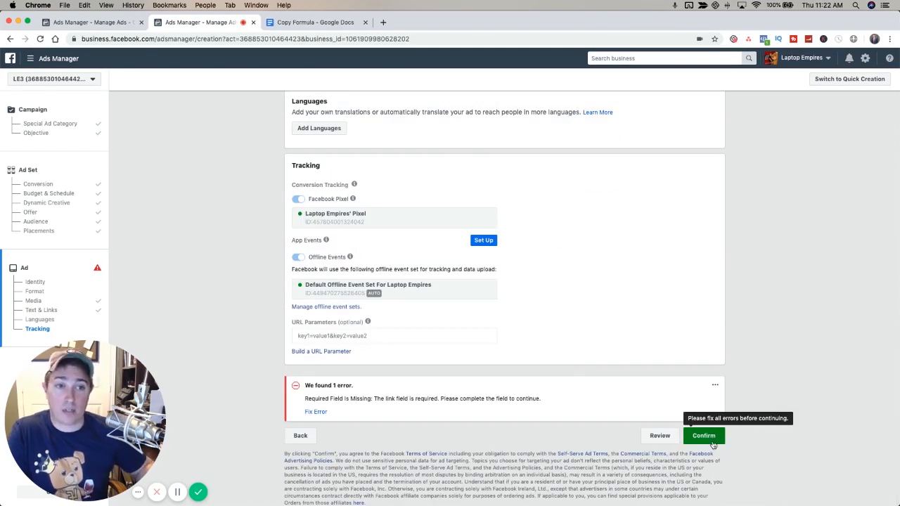